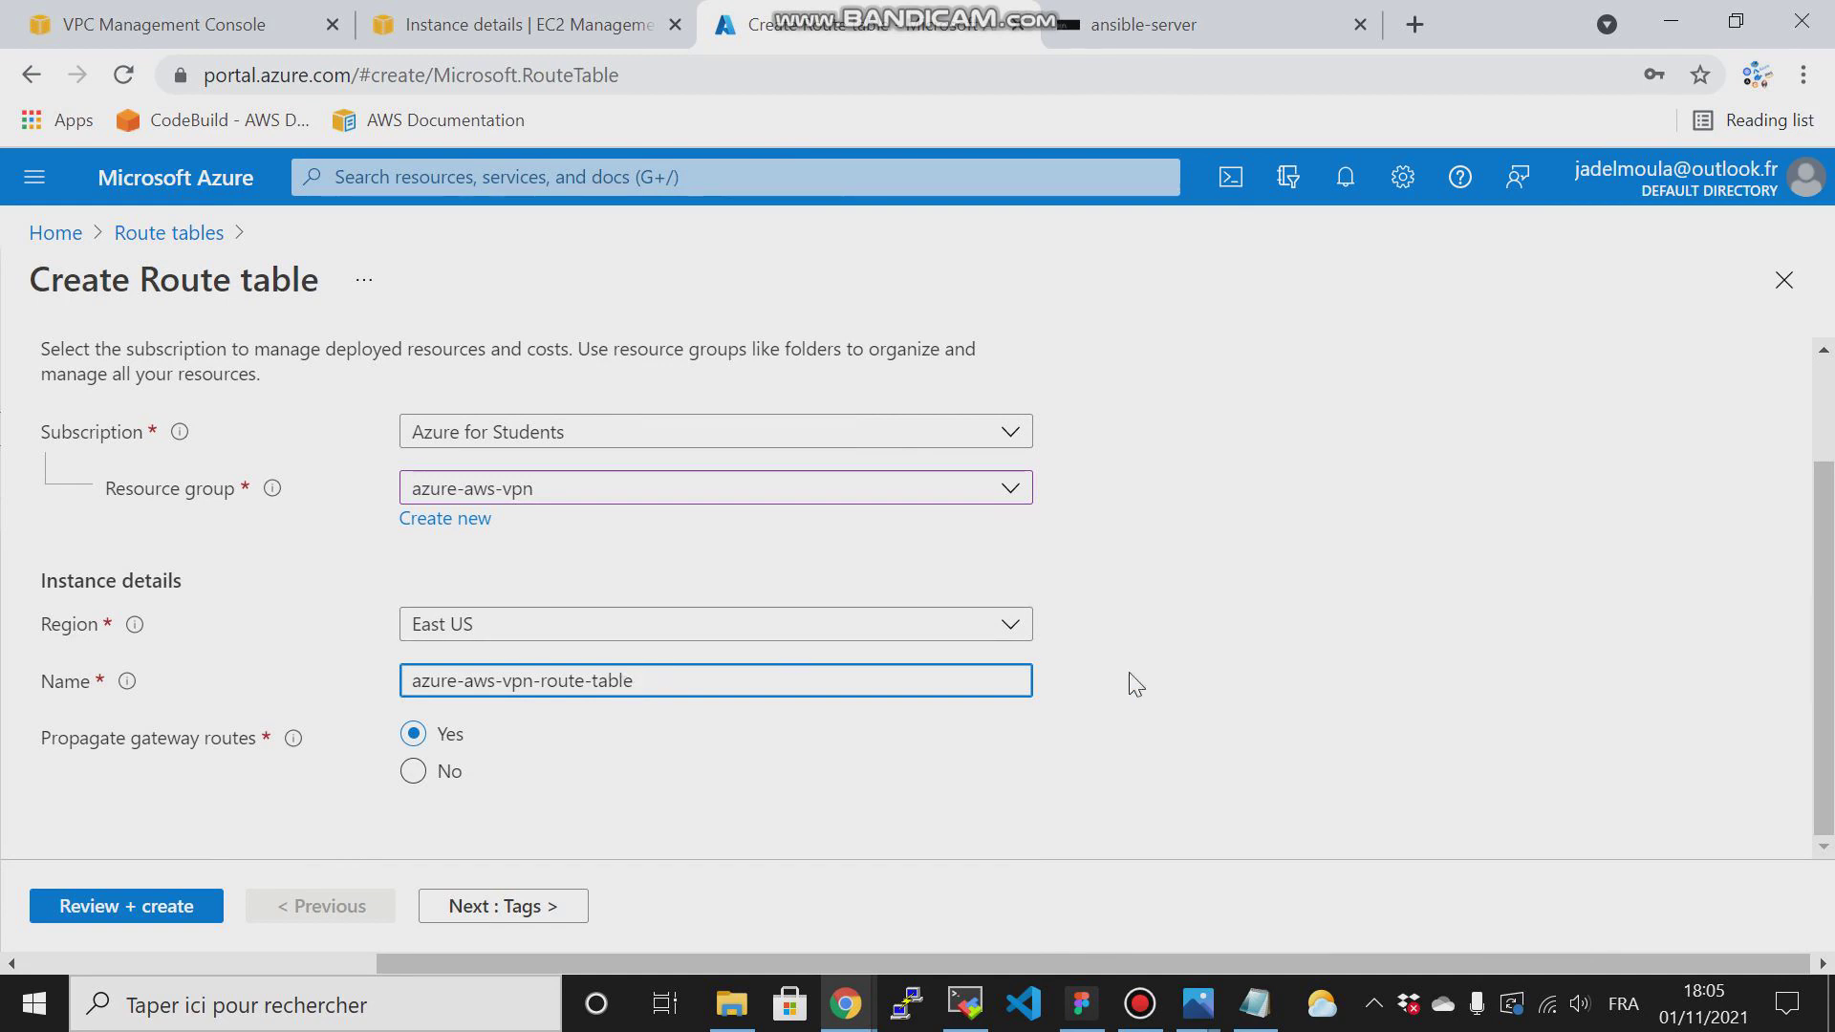
Step: Create the azure-aws-vpn-route-table route table without adding any tags
{"action": "left_click_drag", "start_coordinate": [1828, 619], "coordinate": [1826, 690]}
{"action": "left_click", "coordinate": [517, 903]}
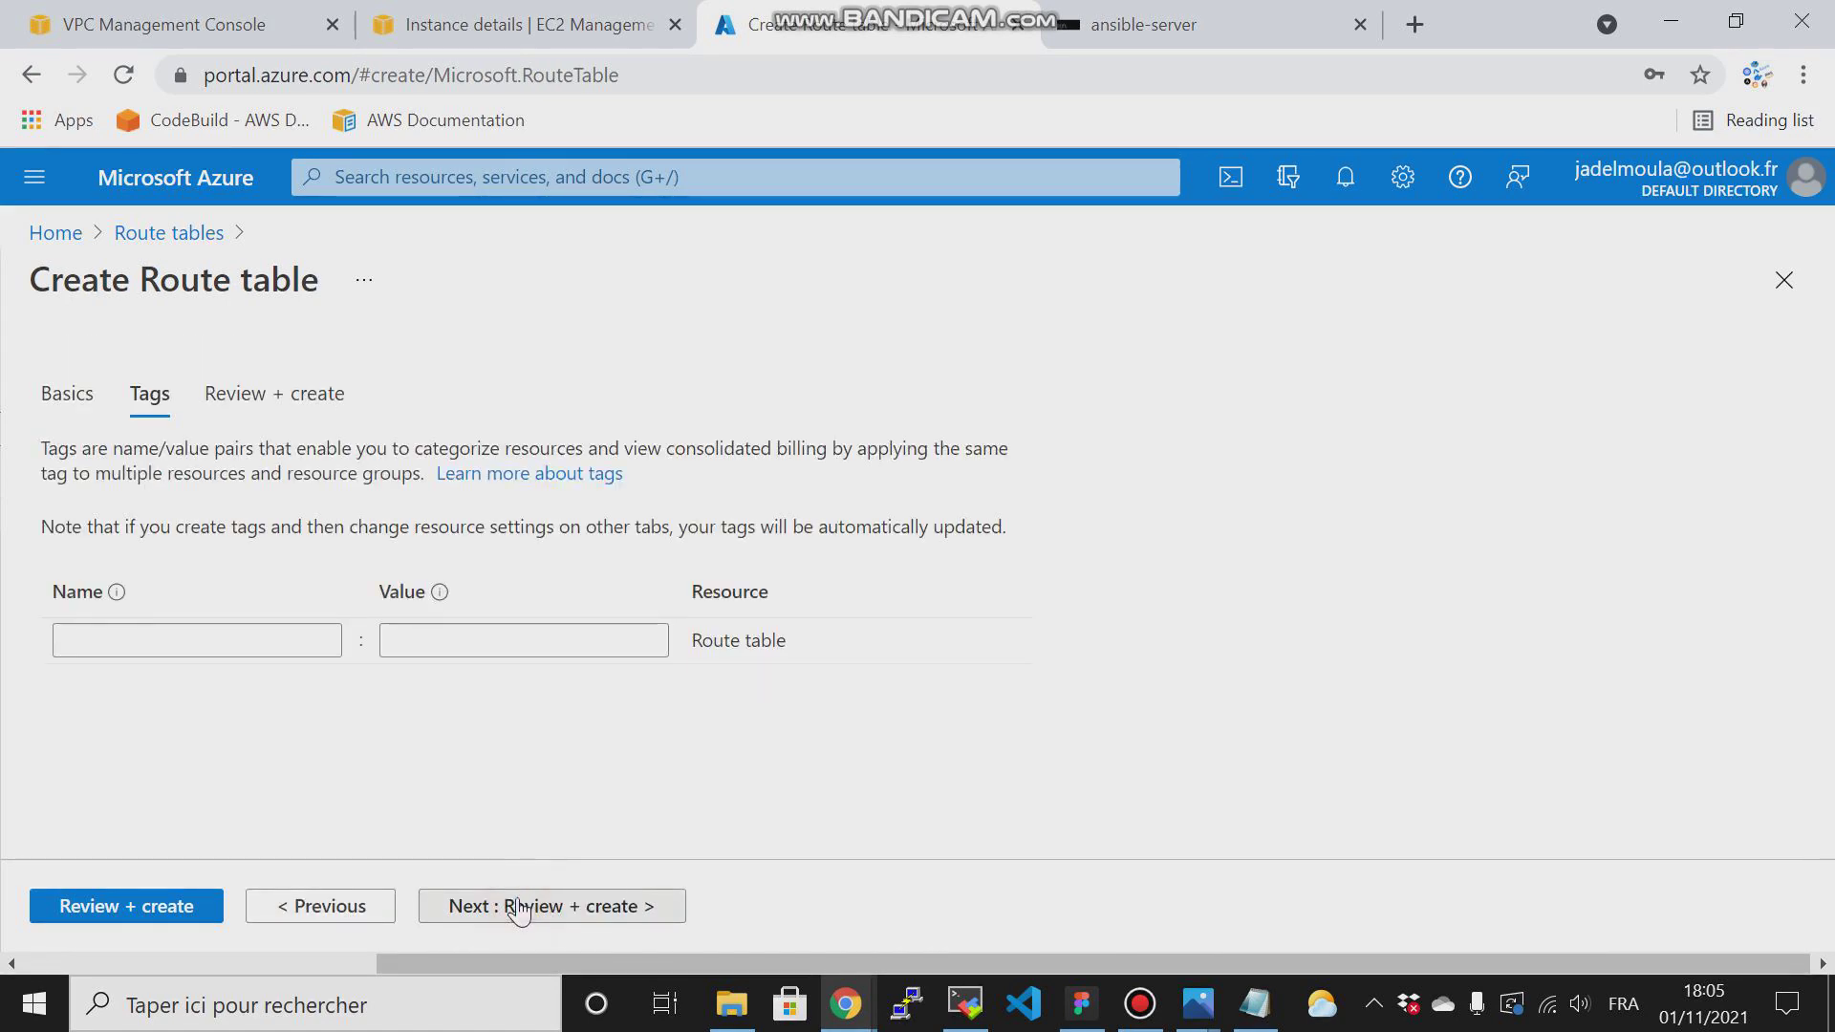
{"action": "left_click", "coordinate": [518, 906]}
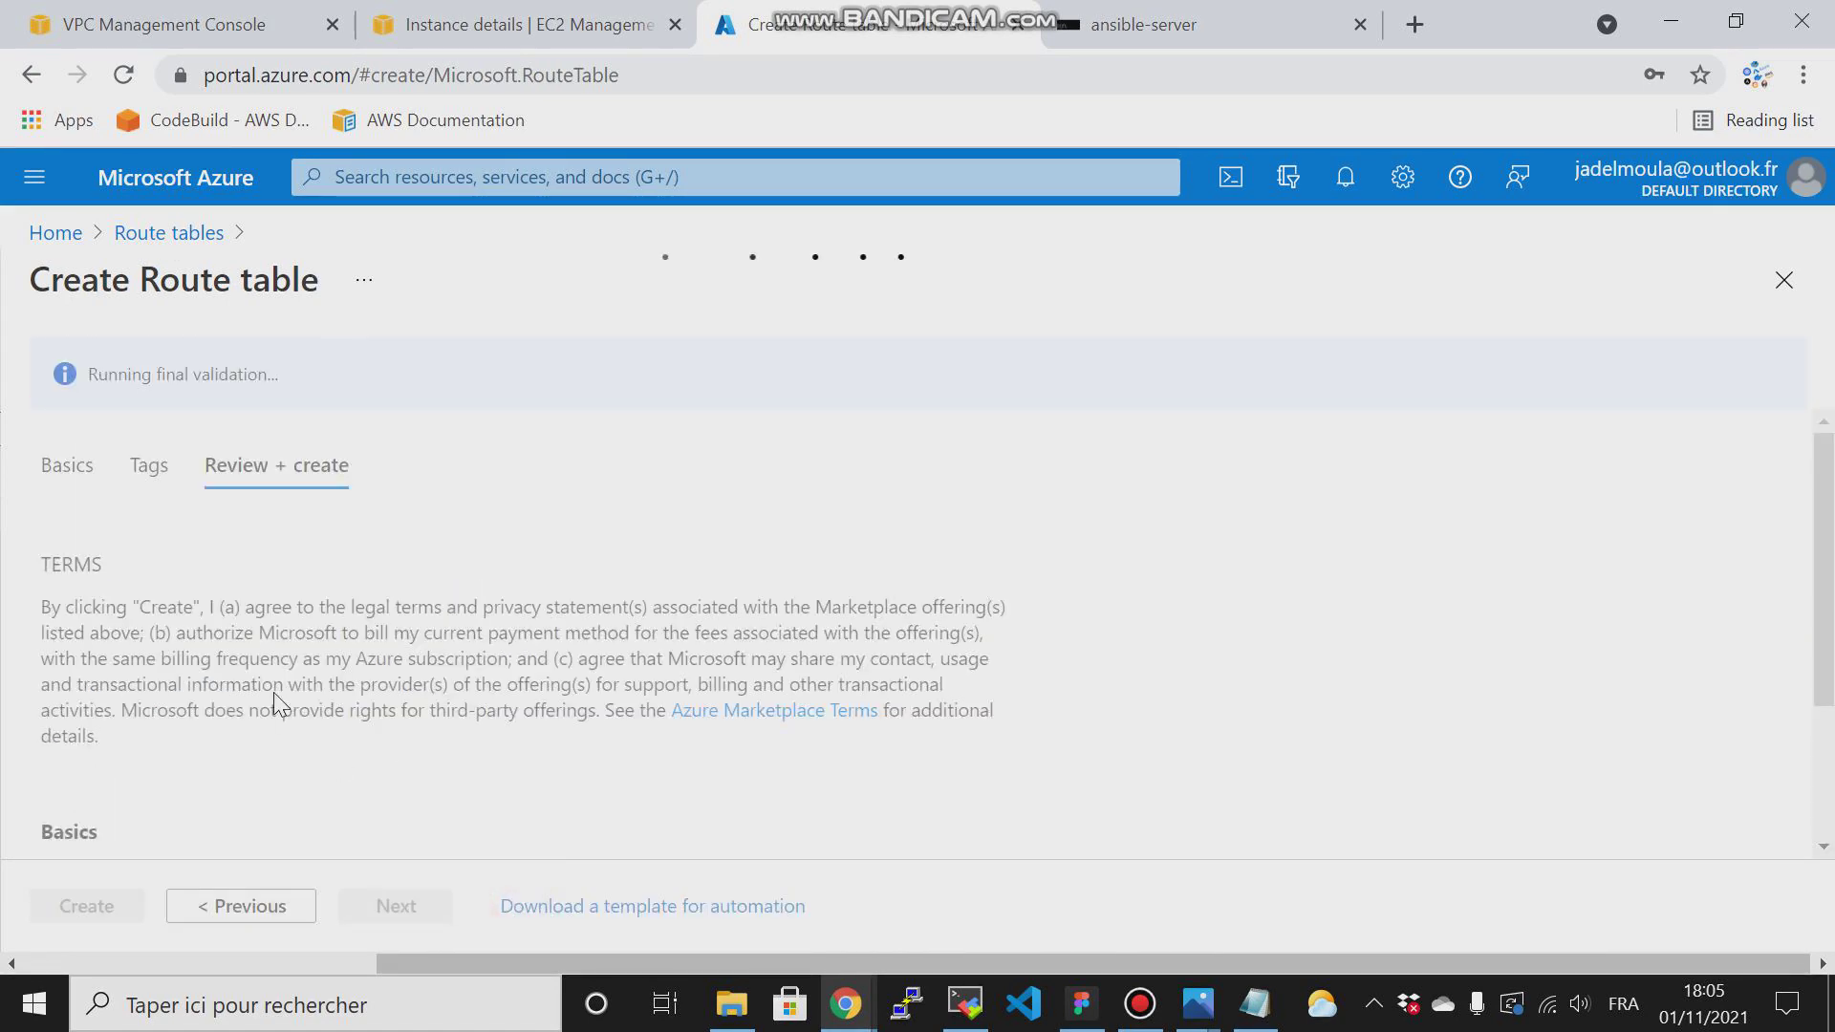
{"action": "left_click", "coordinate": [95, 905]}
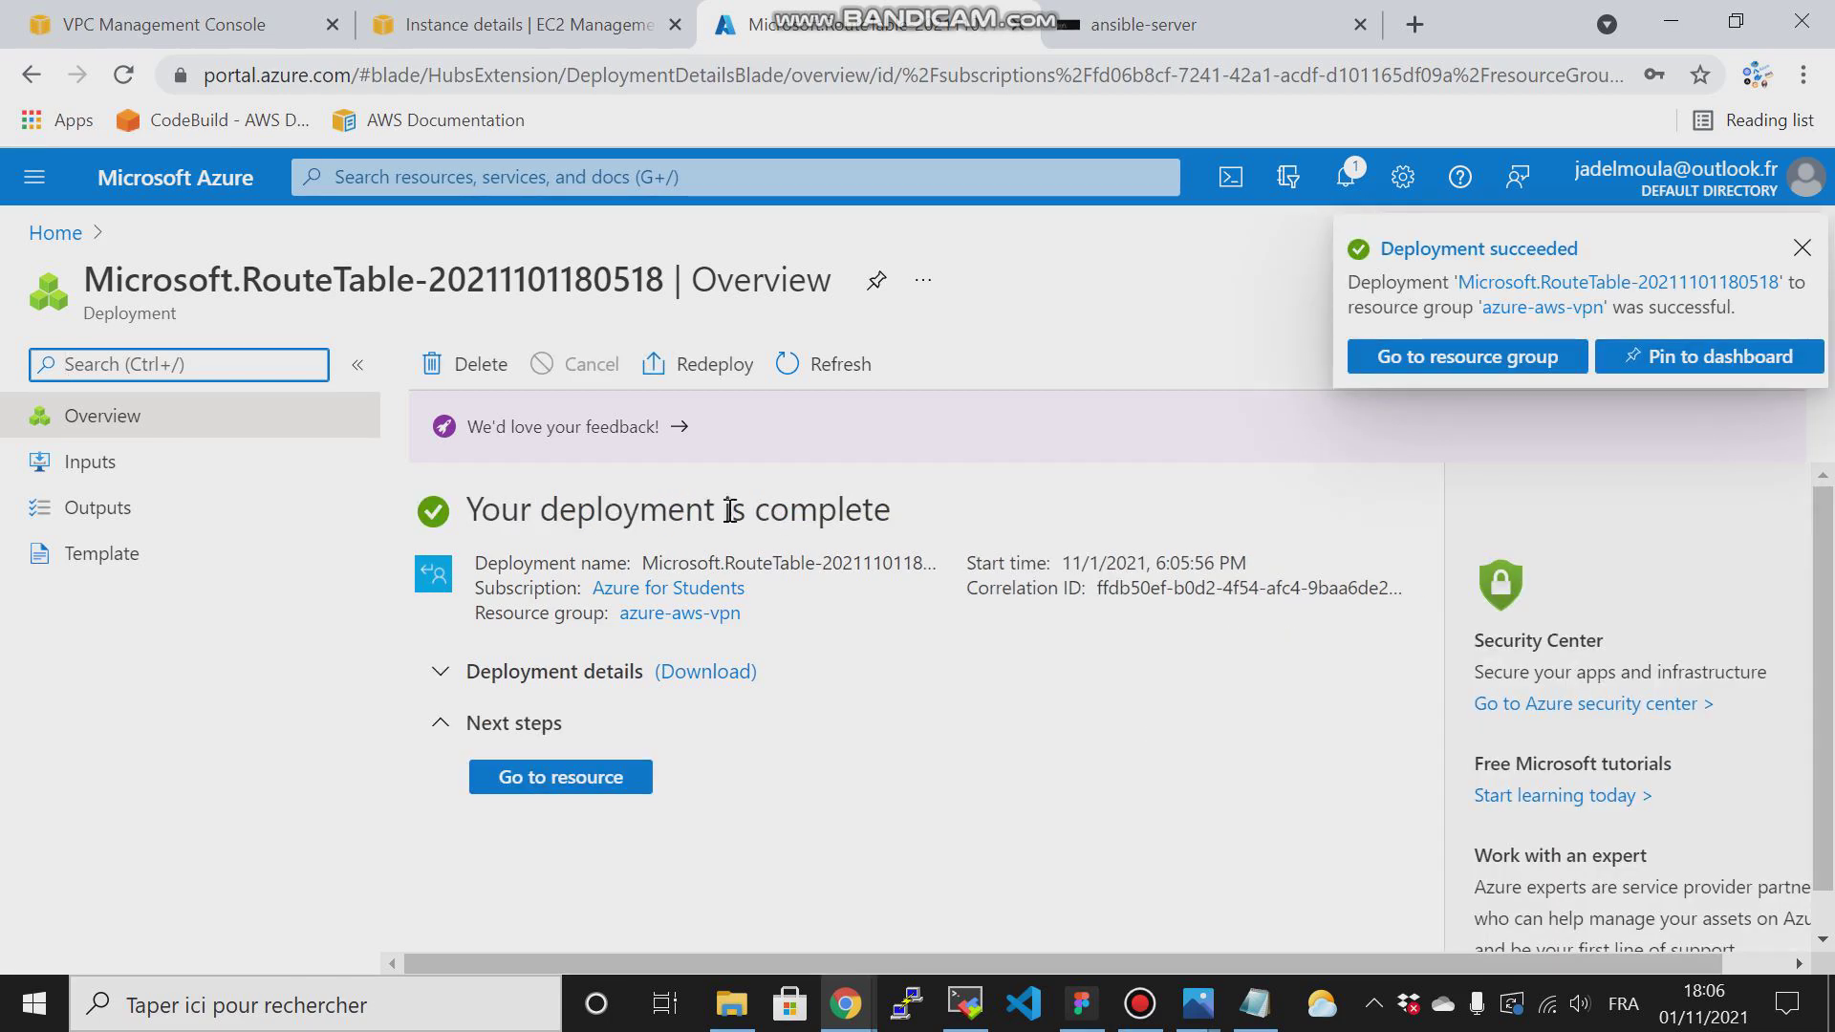
Step: Open the newly deployed route table's routes and start a new route named first-route
{"action": "left_click", "coordinate": [522, 795]}
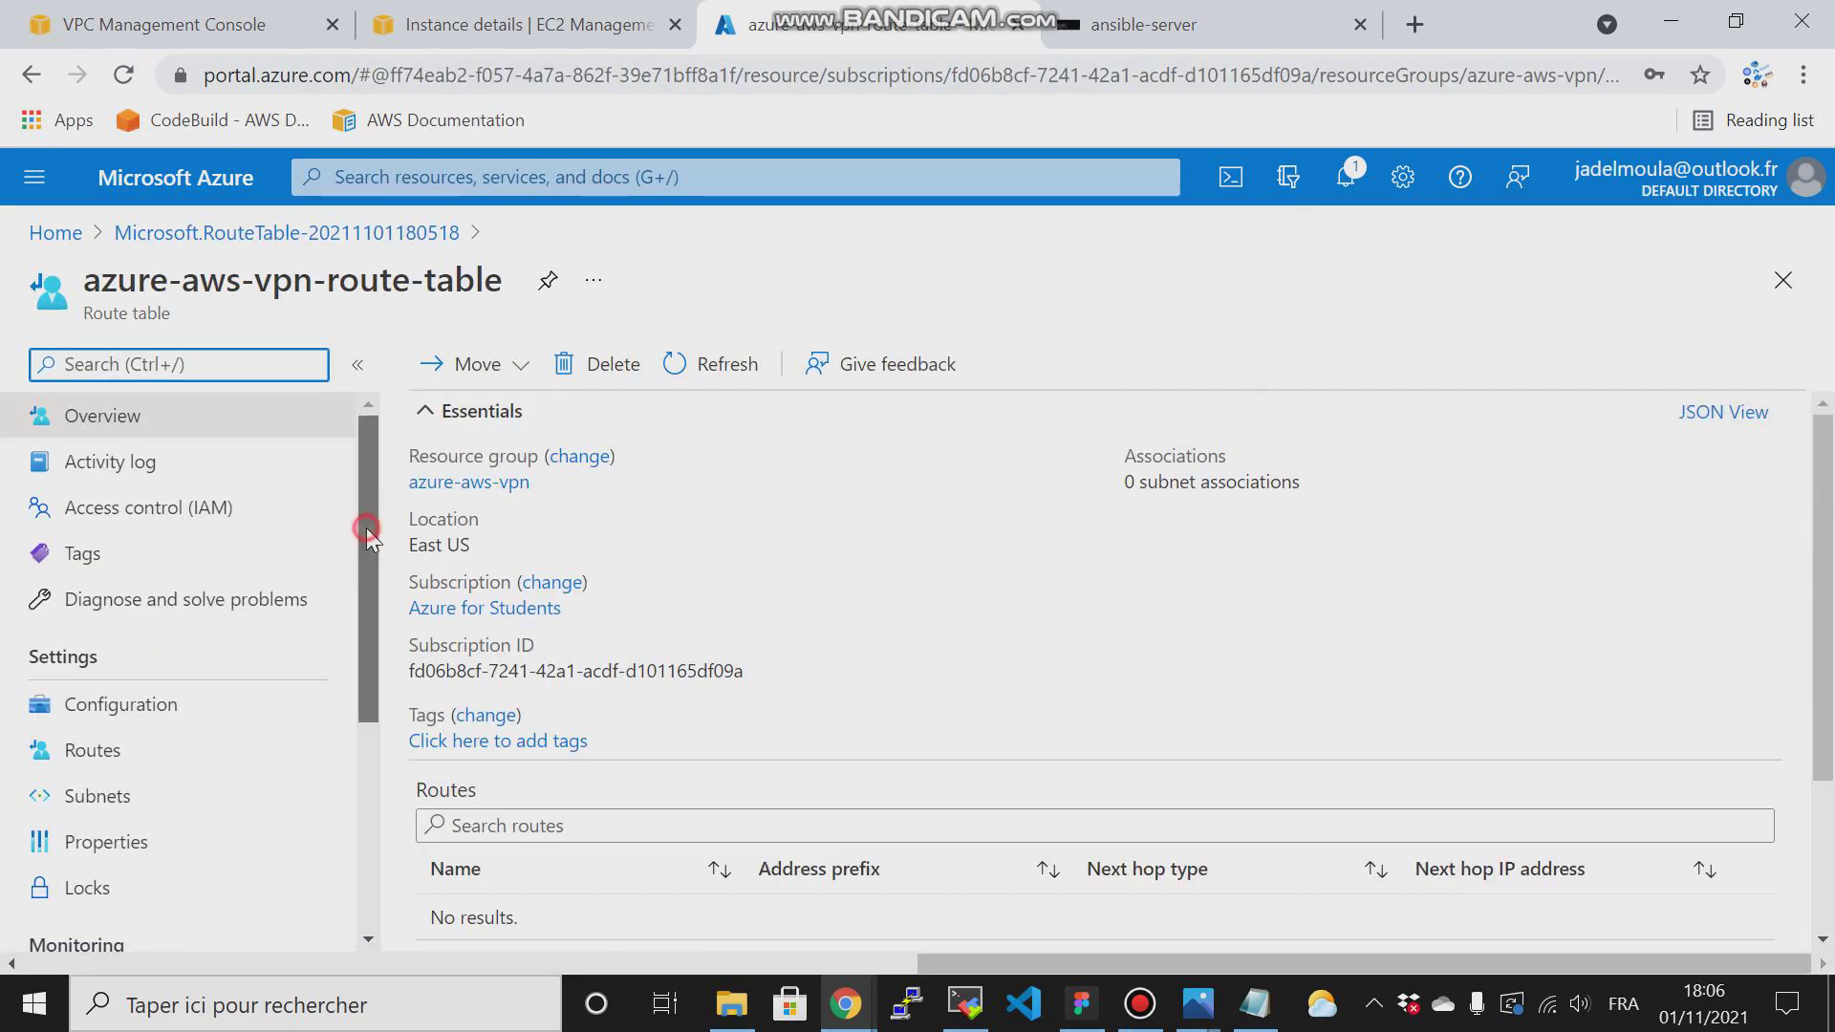
{"action": "scroll", "coordinate": [366, 564], "scroll_direction": "down", "scroll_amount": 1}
{"action": "left_click", "coordinate": [93, 627]}
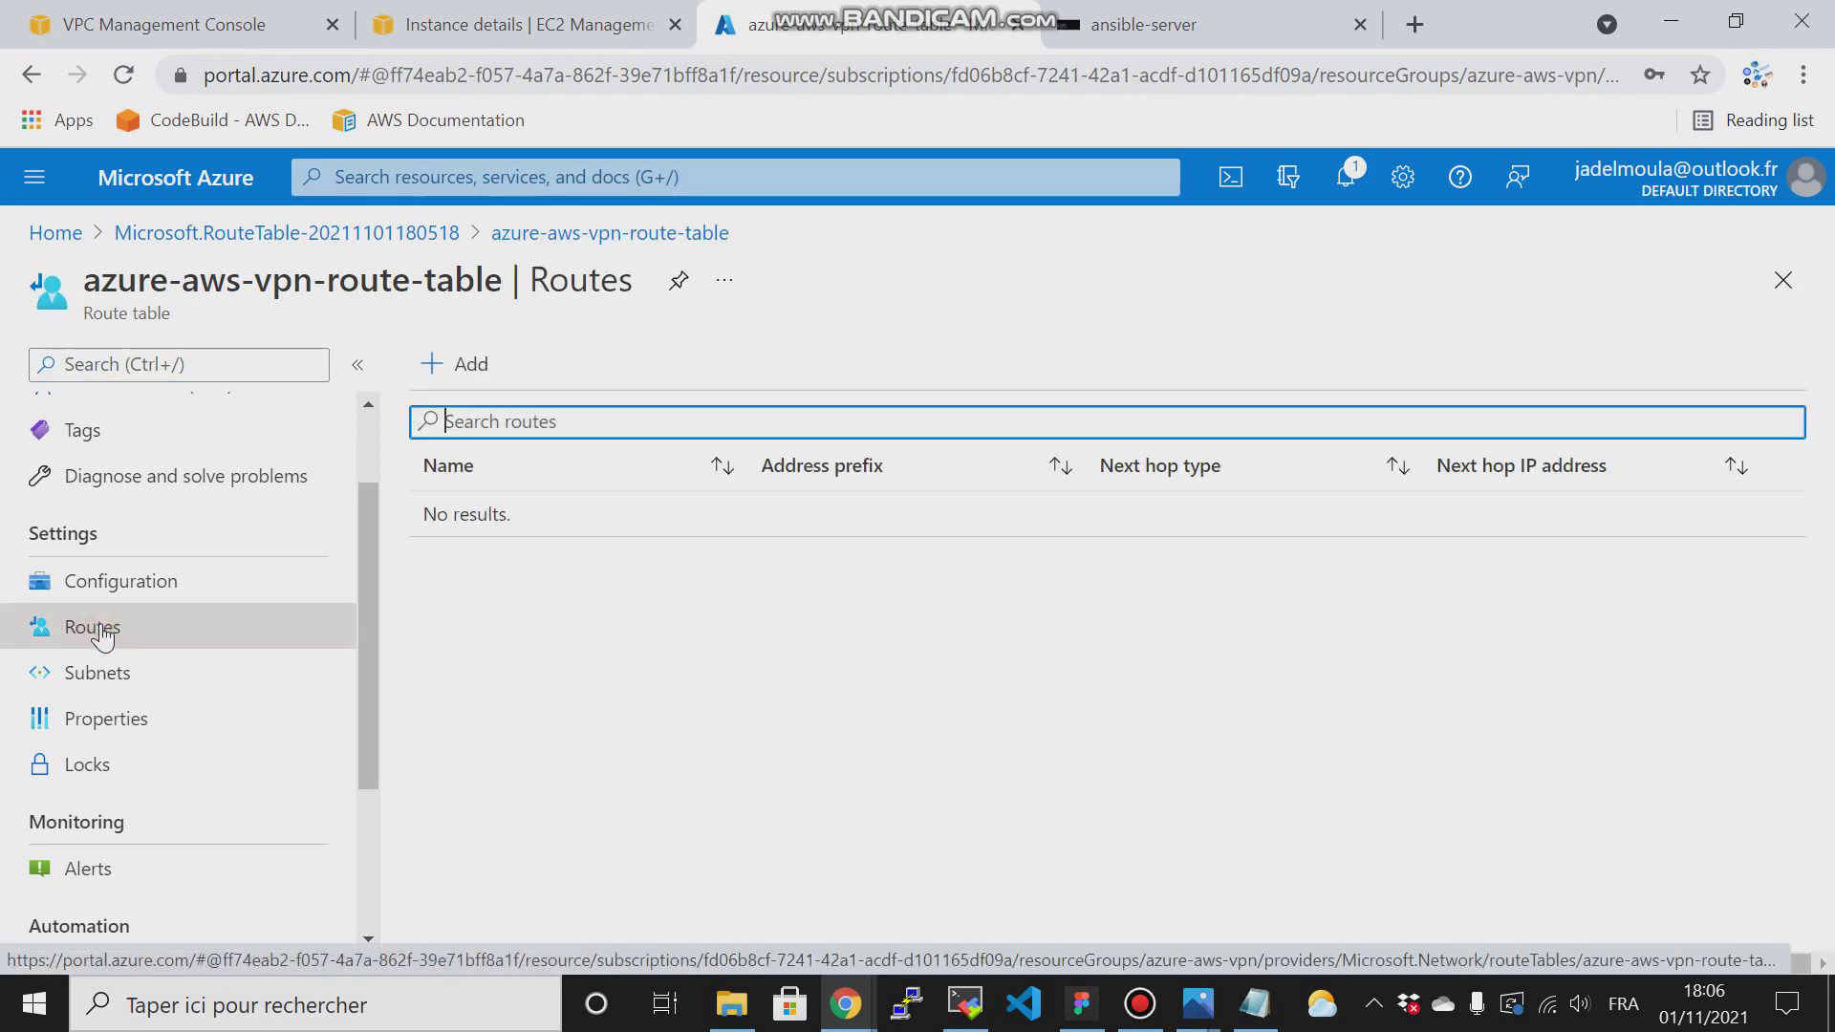
{"action": "left_click", "coordinate": [460, 366]}
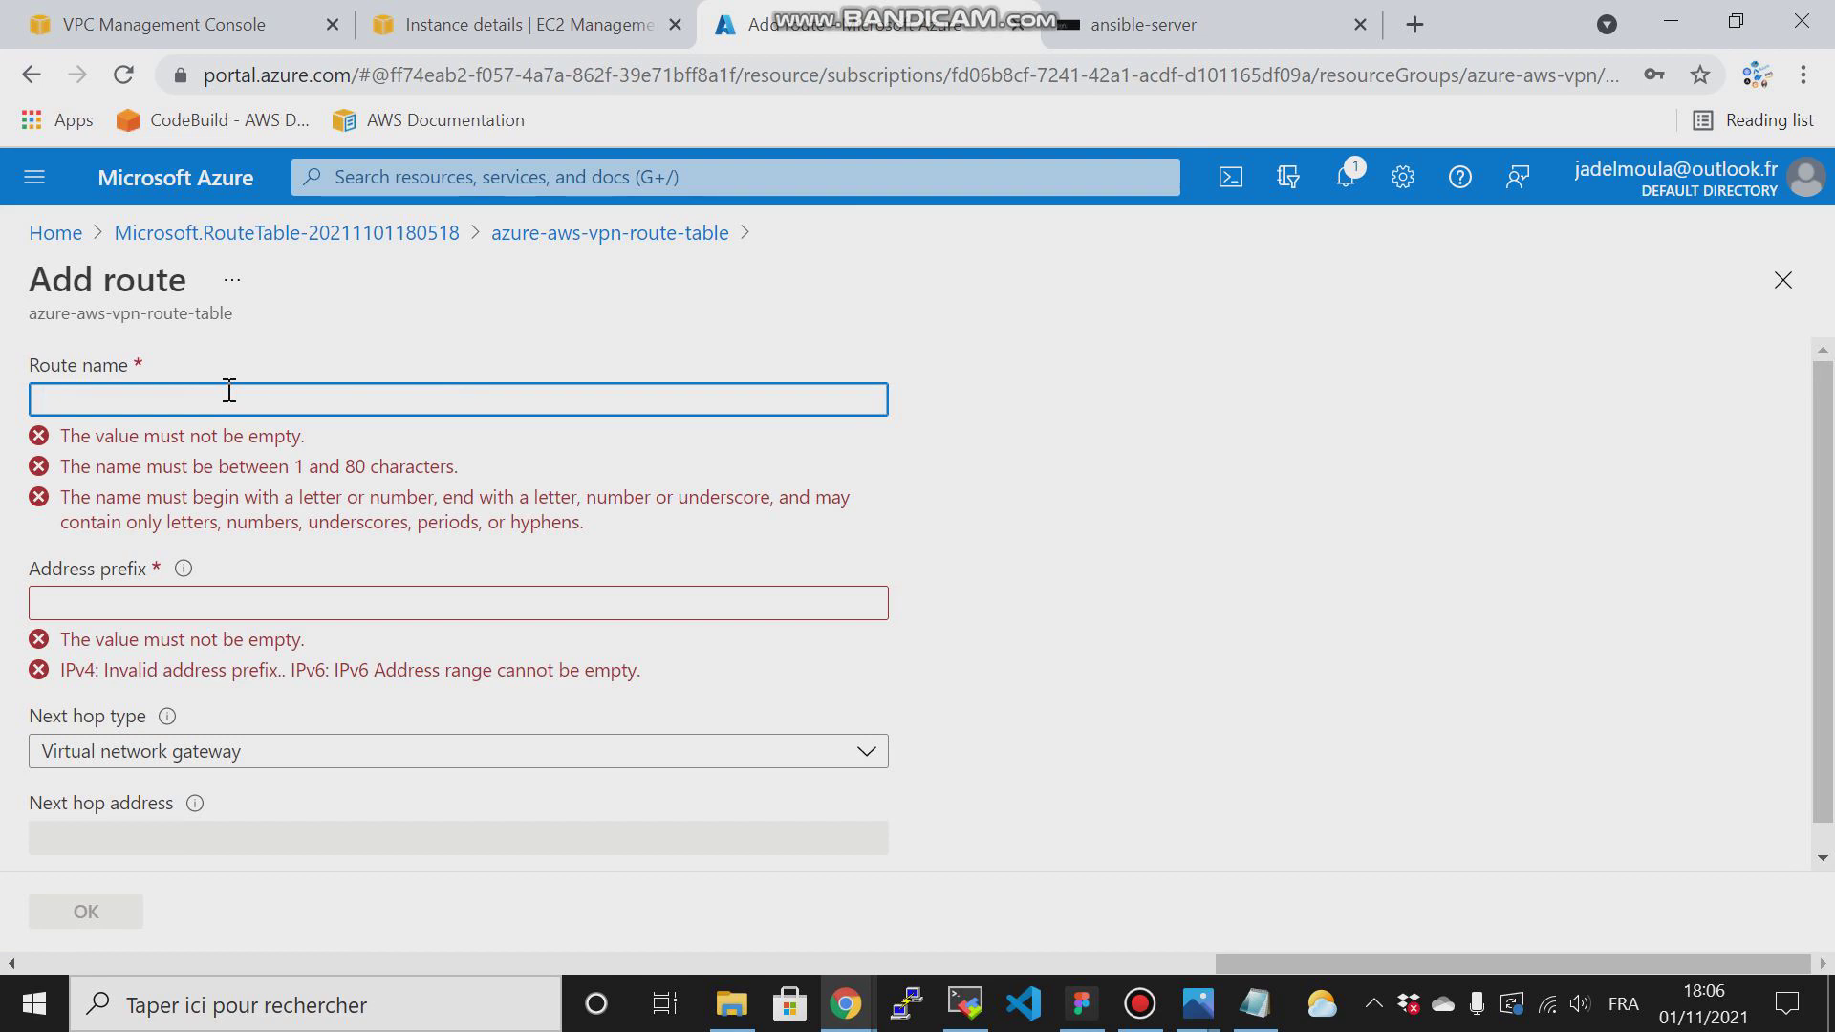
{"action": "type", "text": "j"}
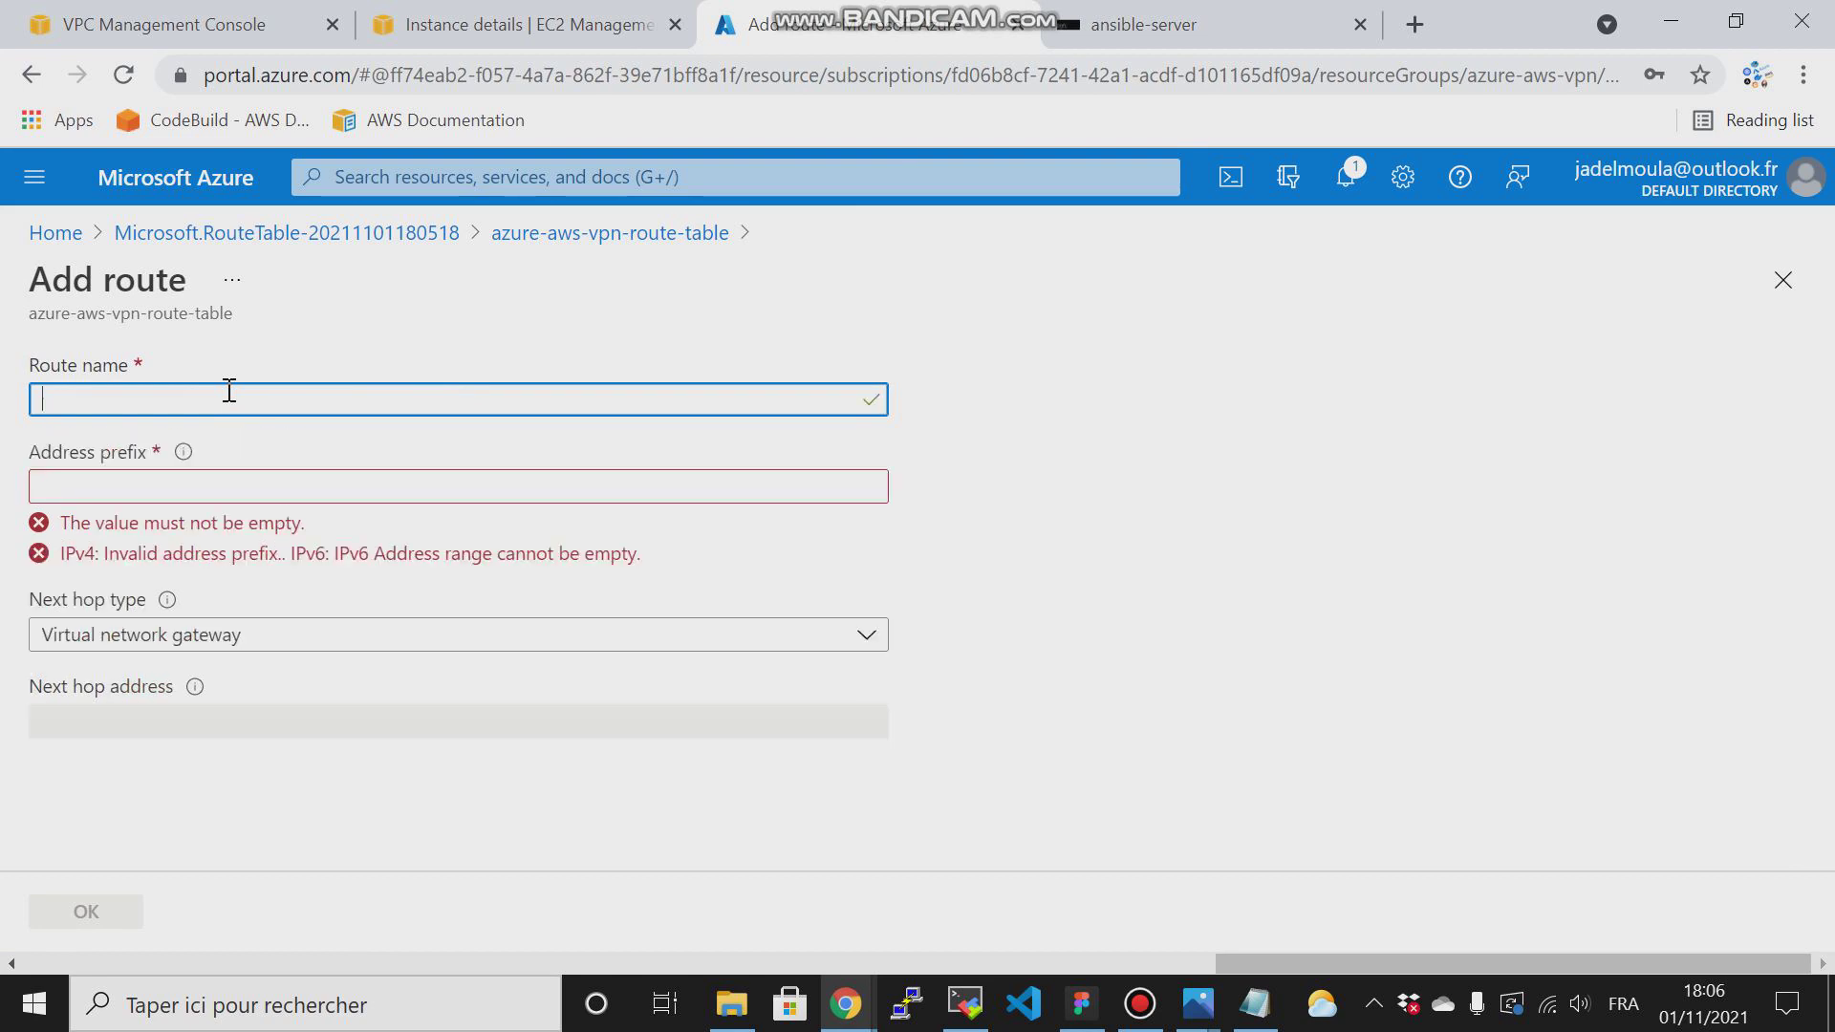
{"action": "type", "text": "fir"}
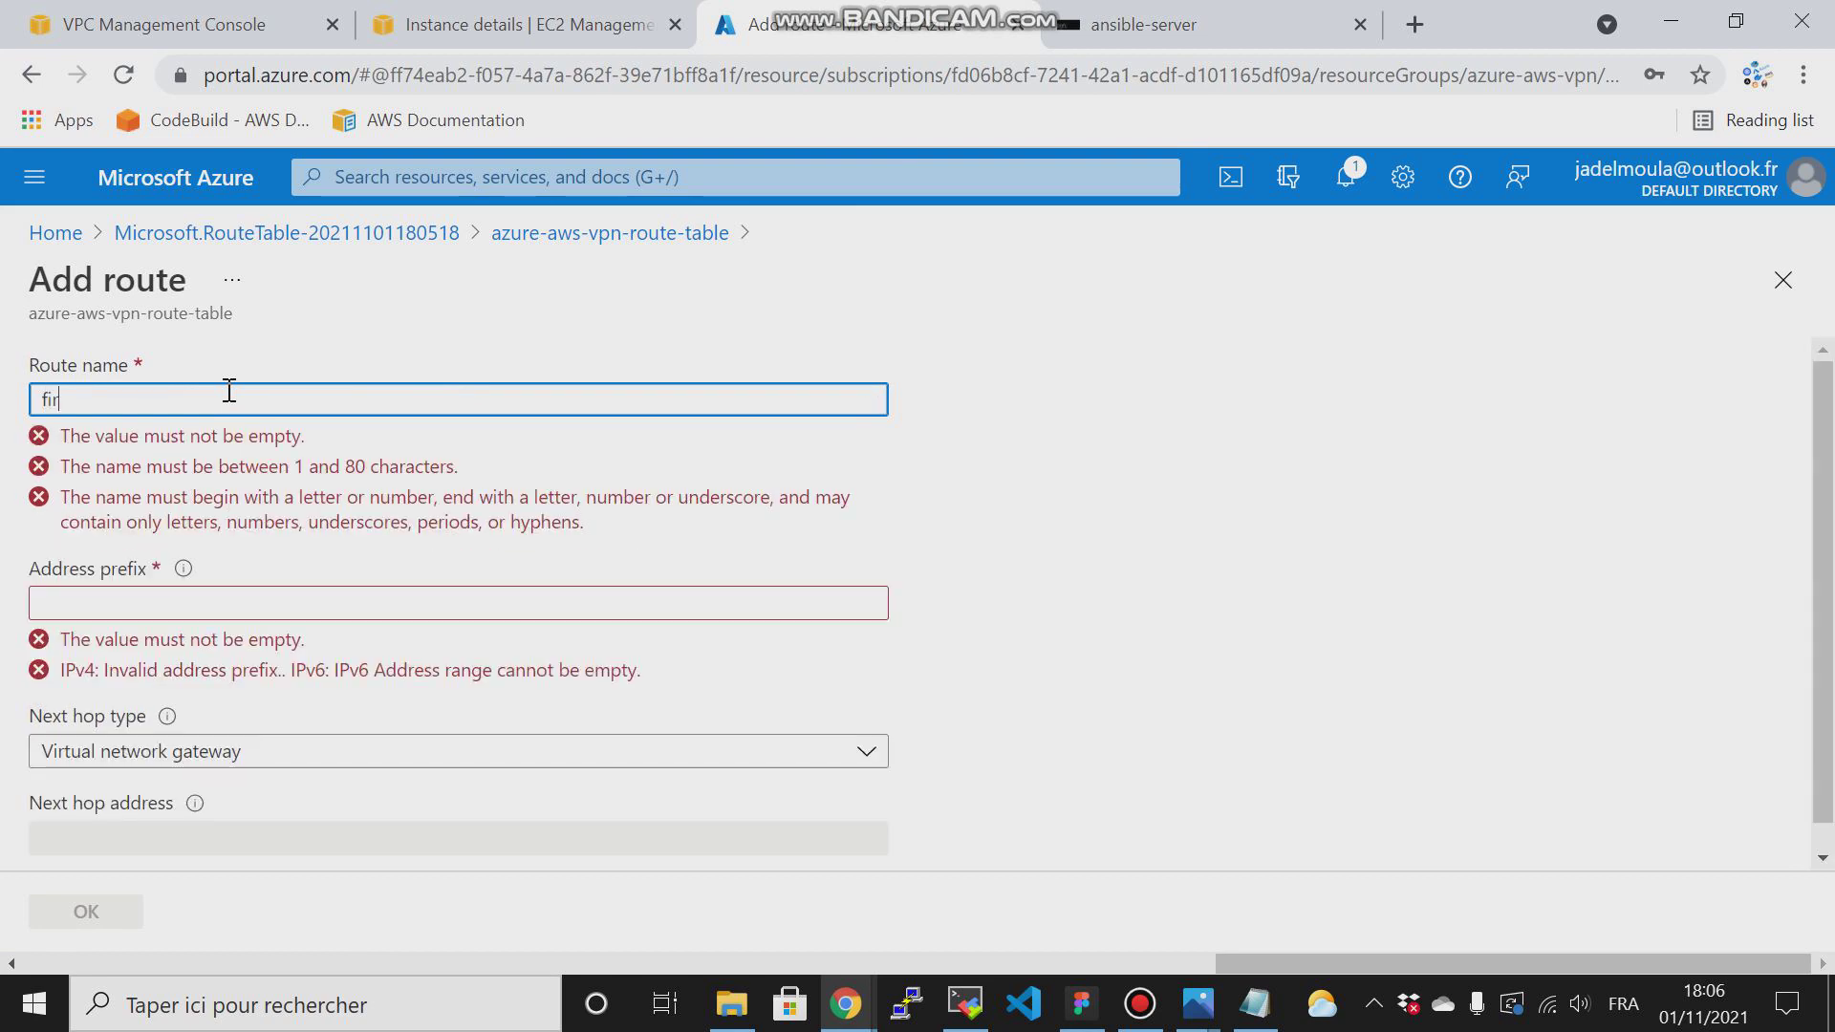
{"action": "type", "text": "st-route"}
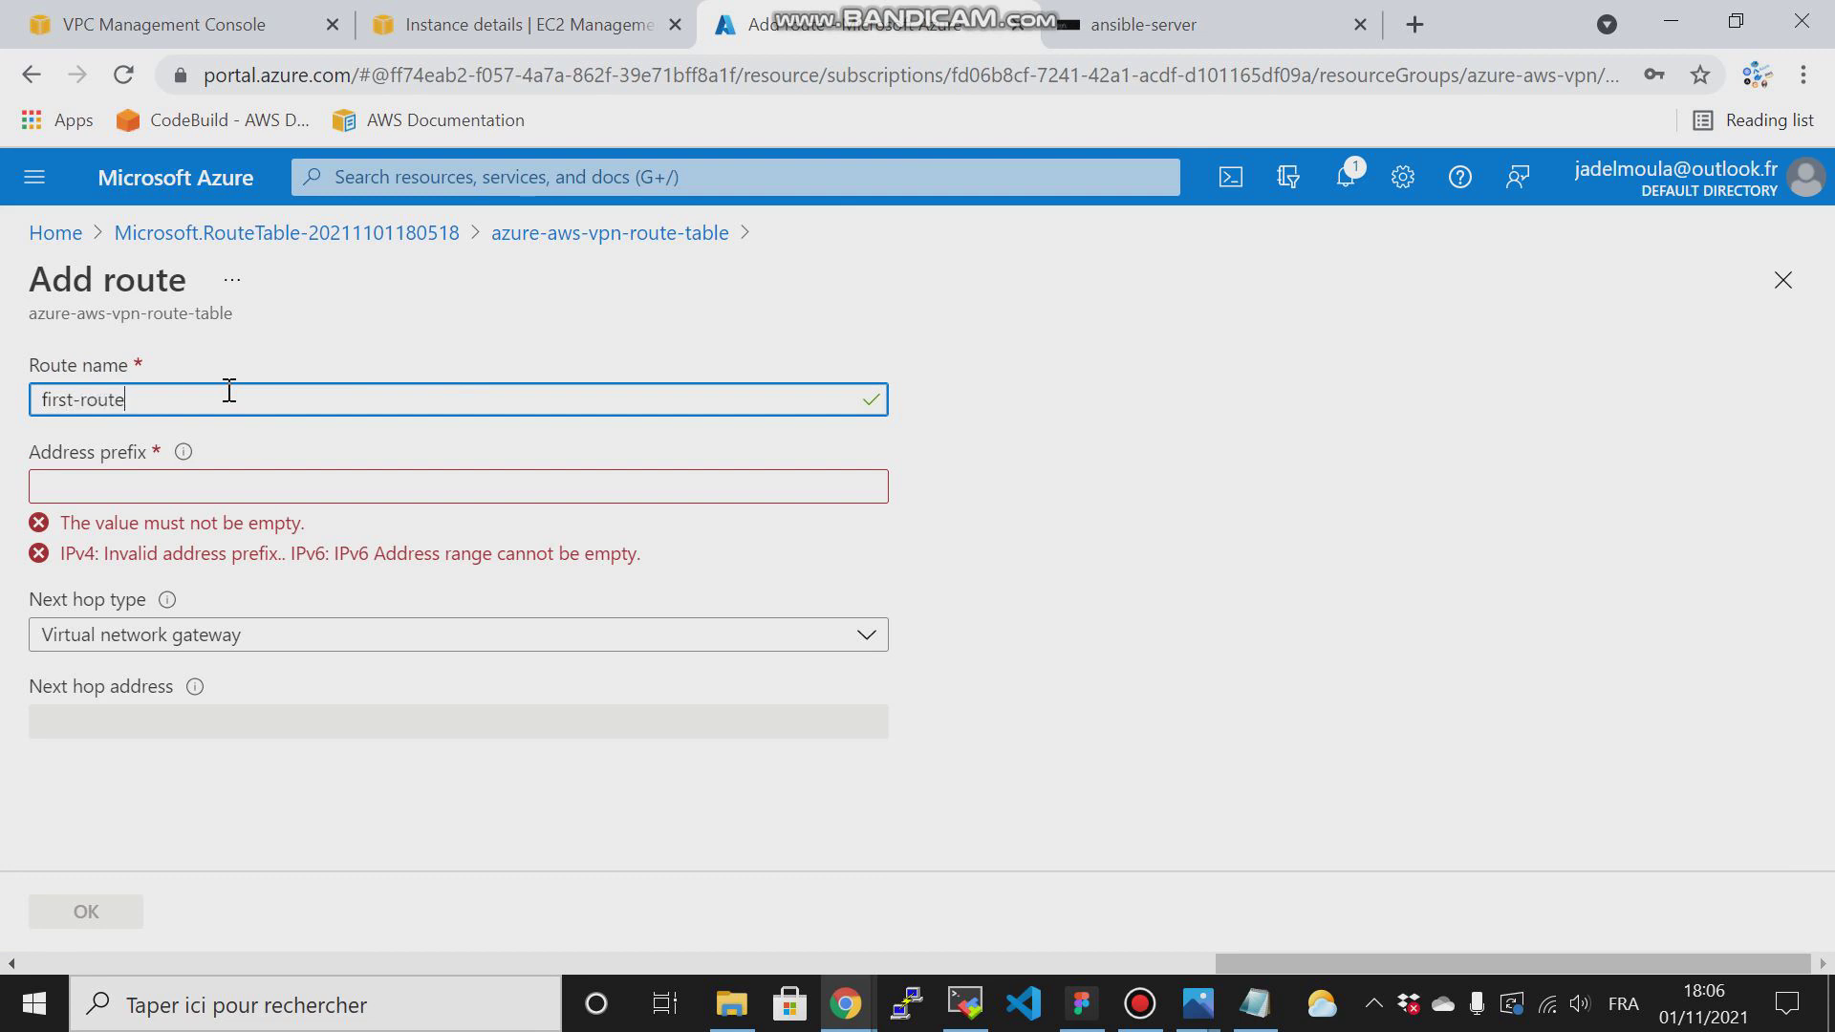
Step: Set the new route's address prefix to 10.10.0.0/16
{"action": "left_click", "coordinate": [84, 486]}
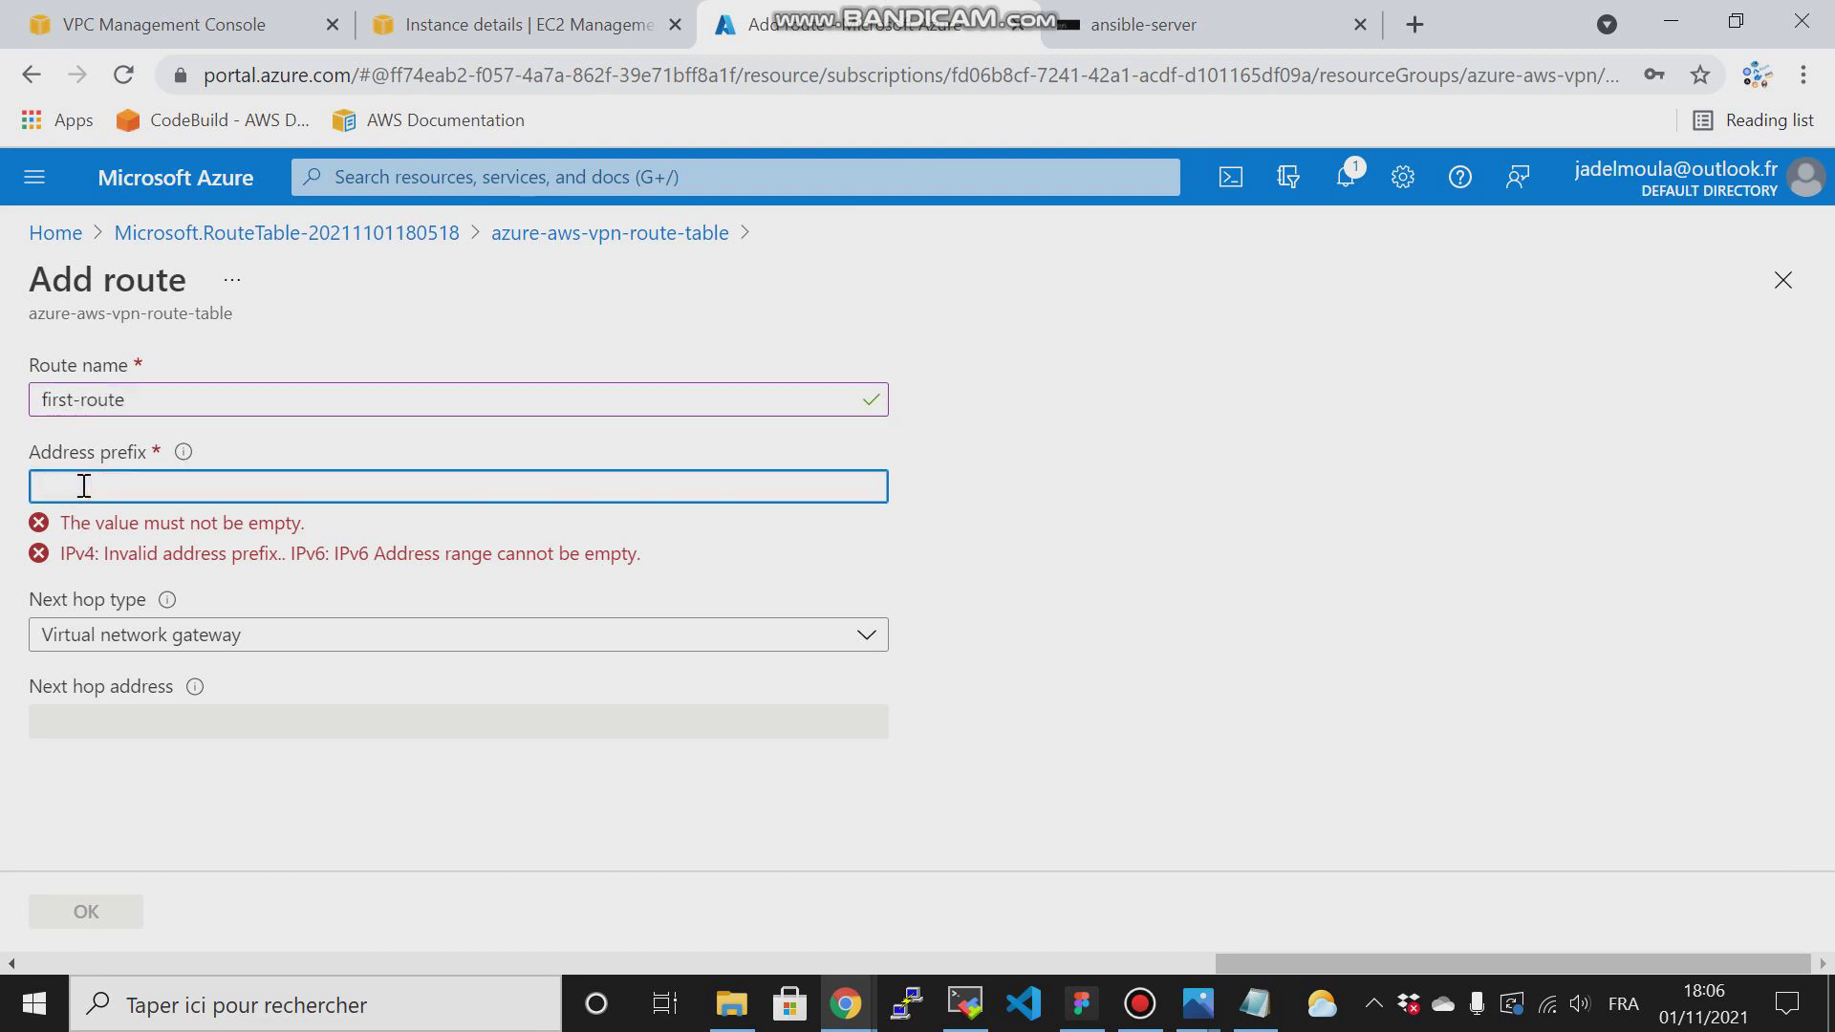
{"action": "type", "text": "10.10"}
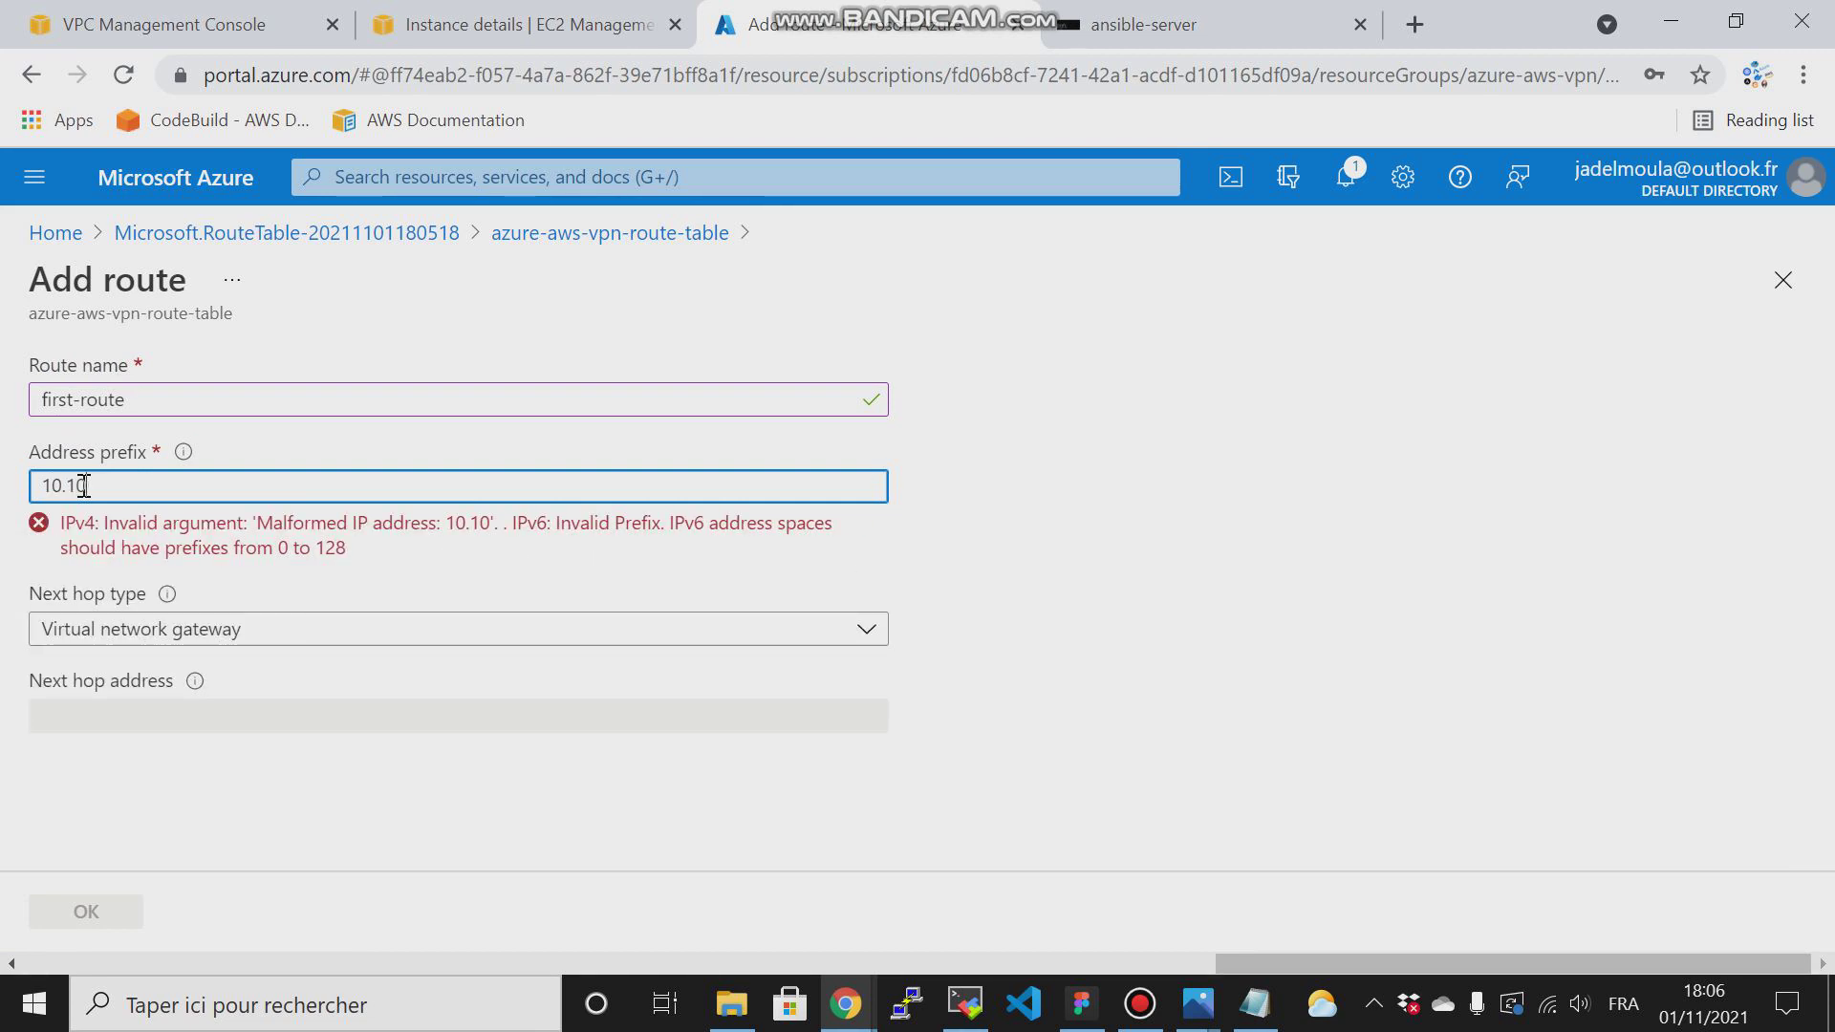
{"action": "type", "text": ".0"}
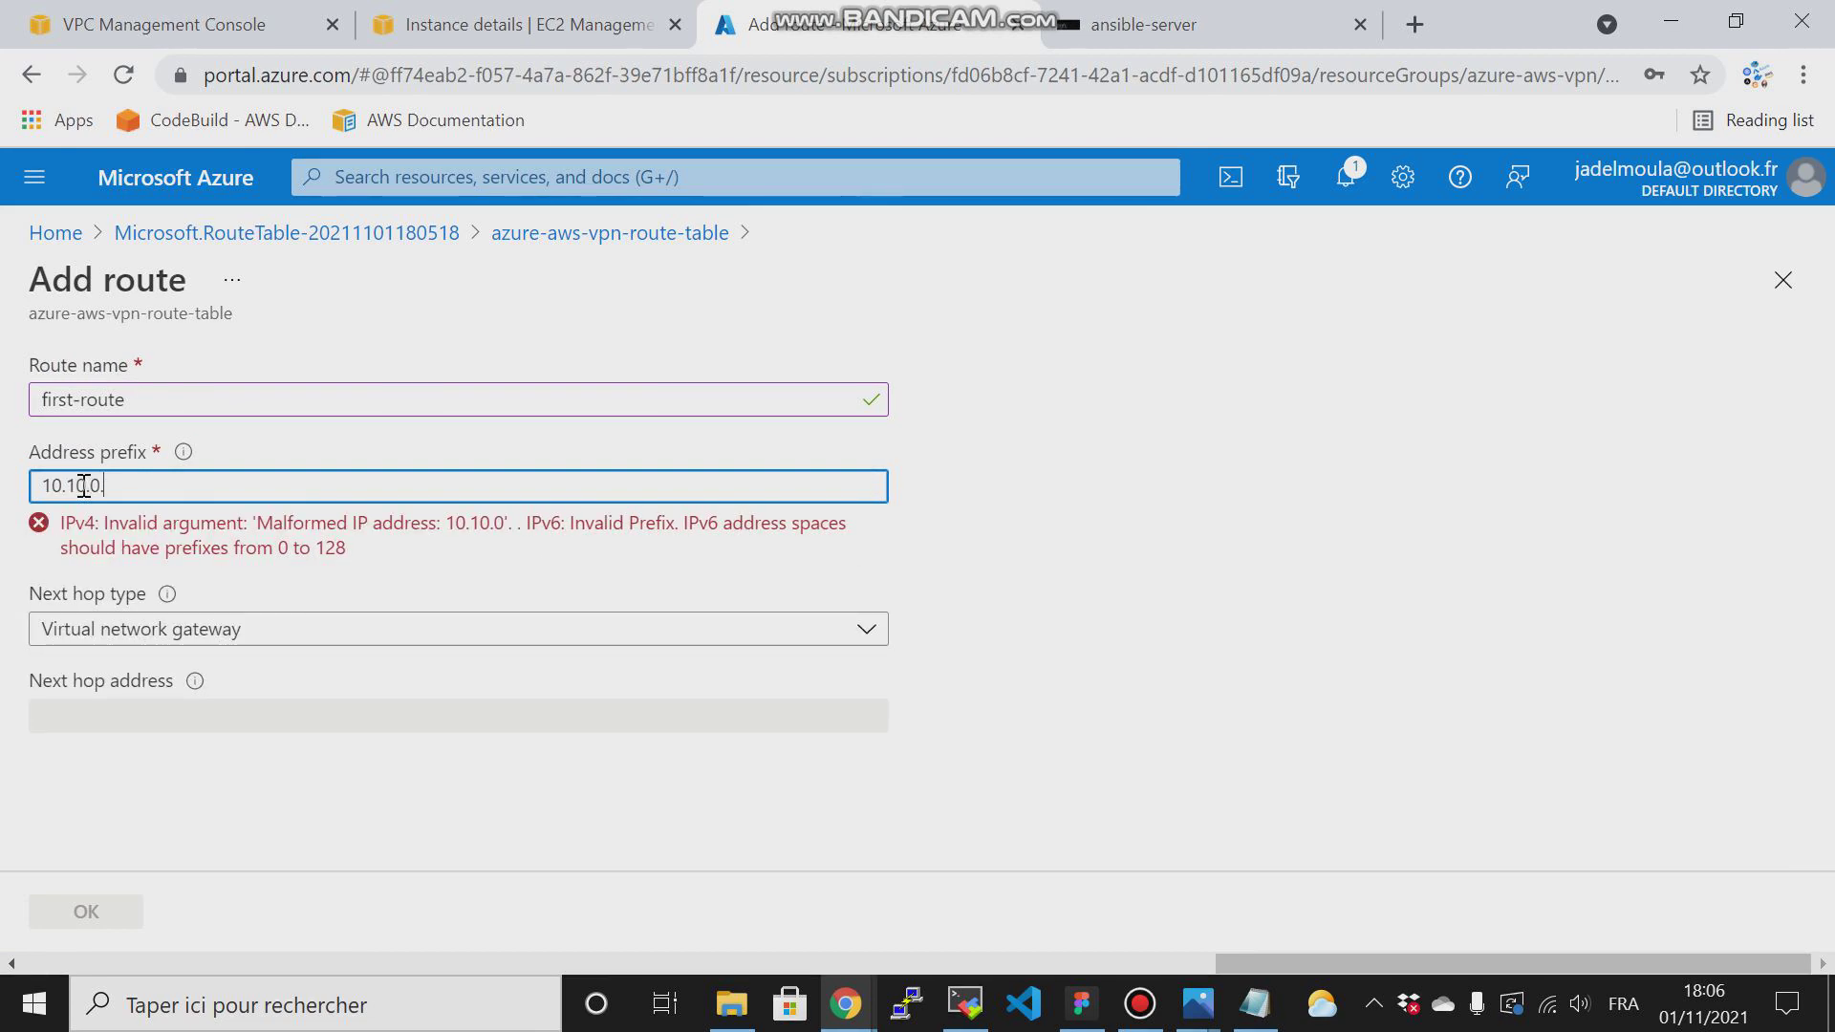
{"action": "type", "text": ".0/"}
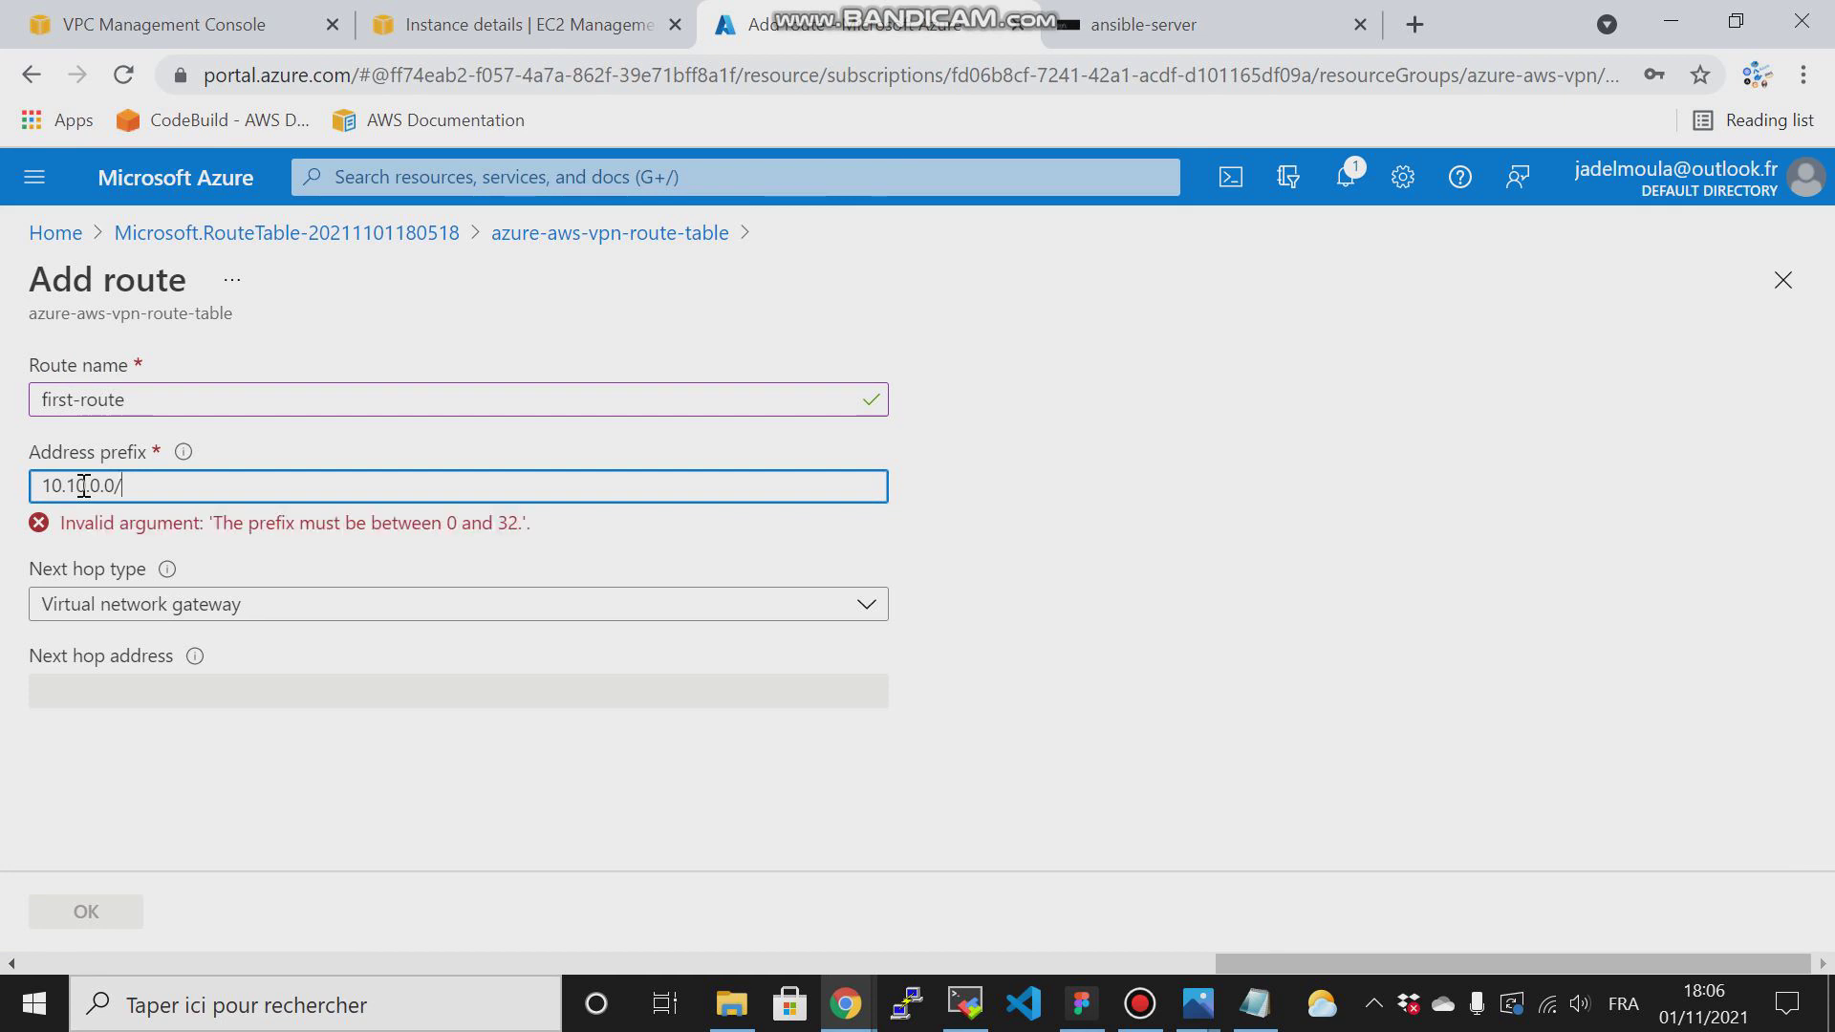
{"action": "type", "text": "16"}
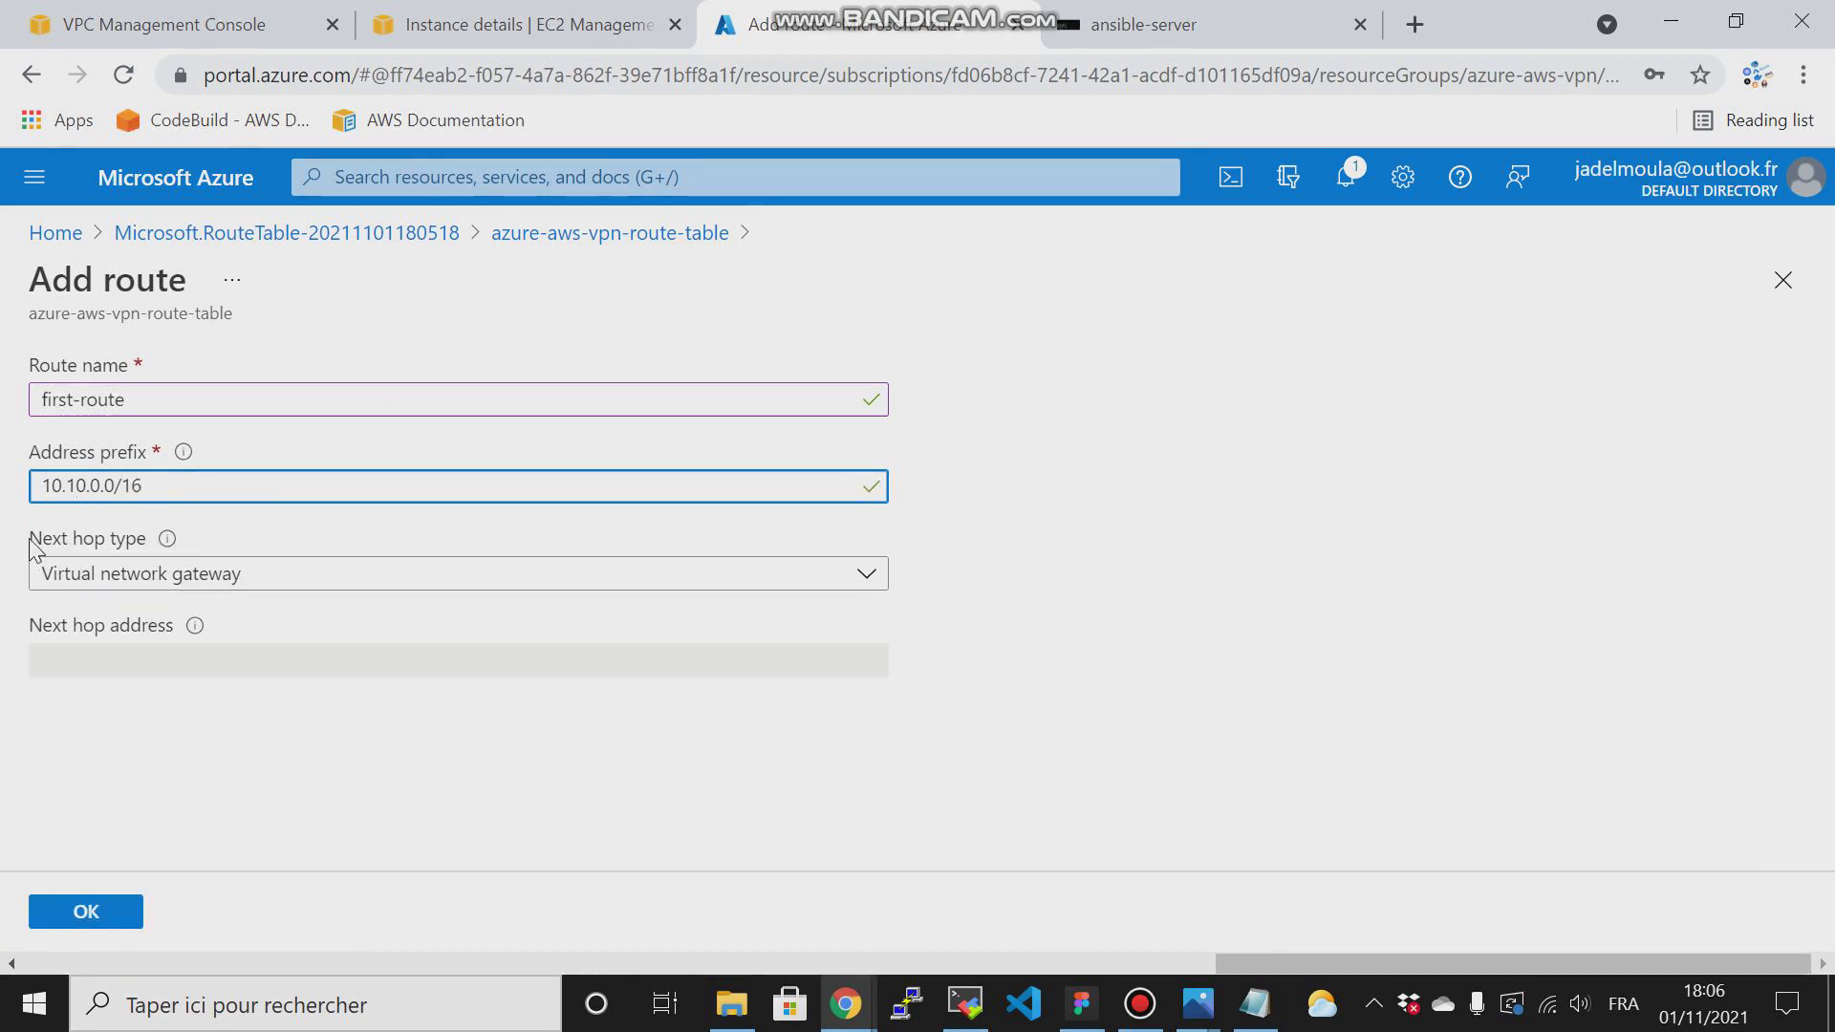
Step: Set the new route's next hop type to Virtual network gateway and add the route to the table
{"action": "left_click", "coordinate": [209, 582]}
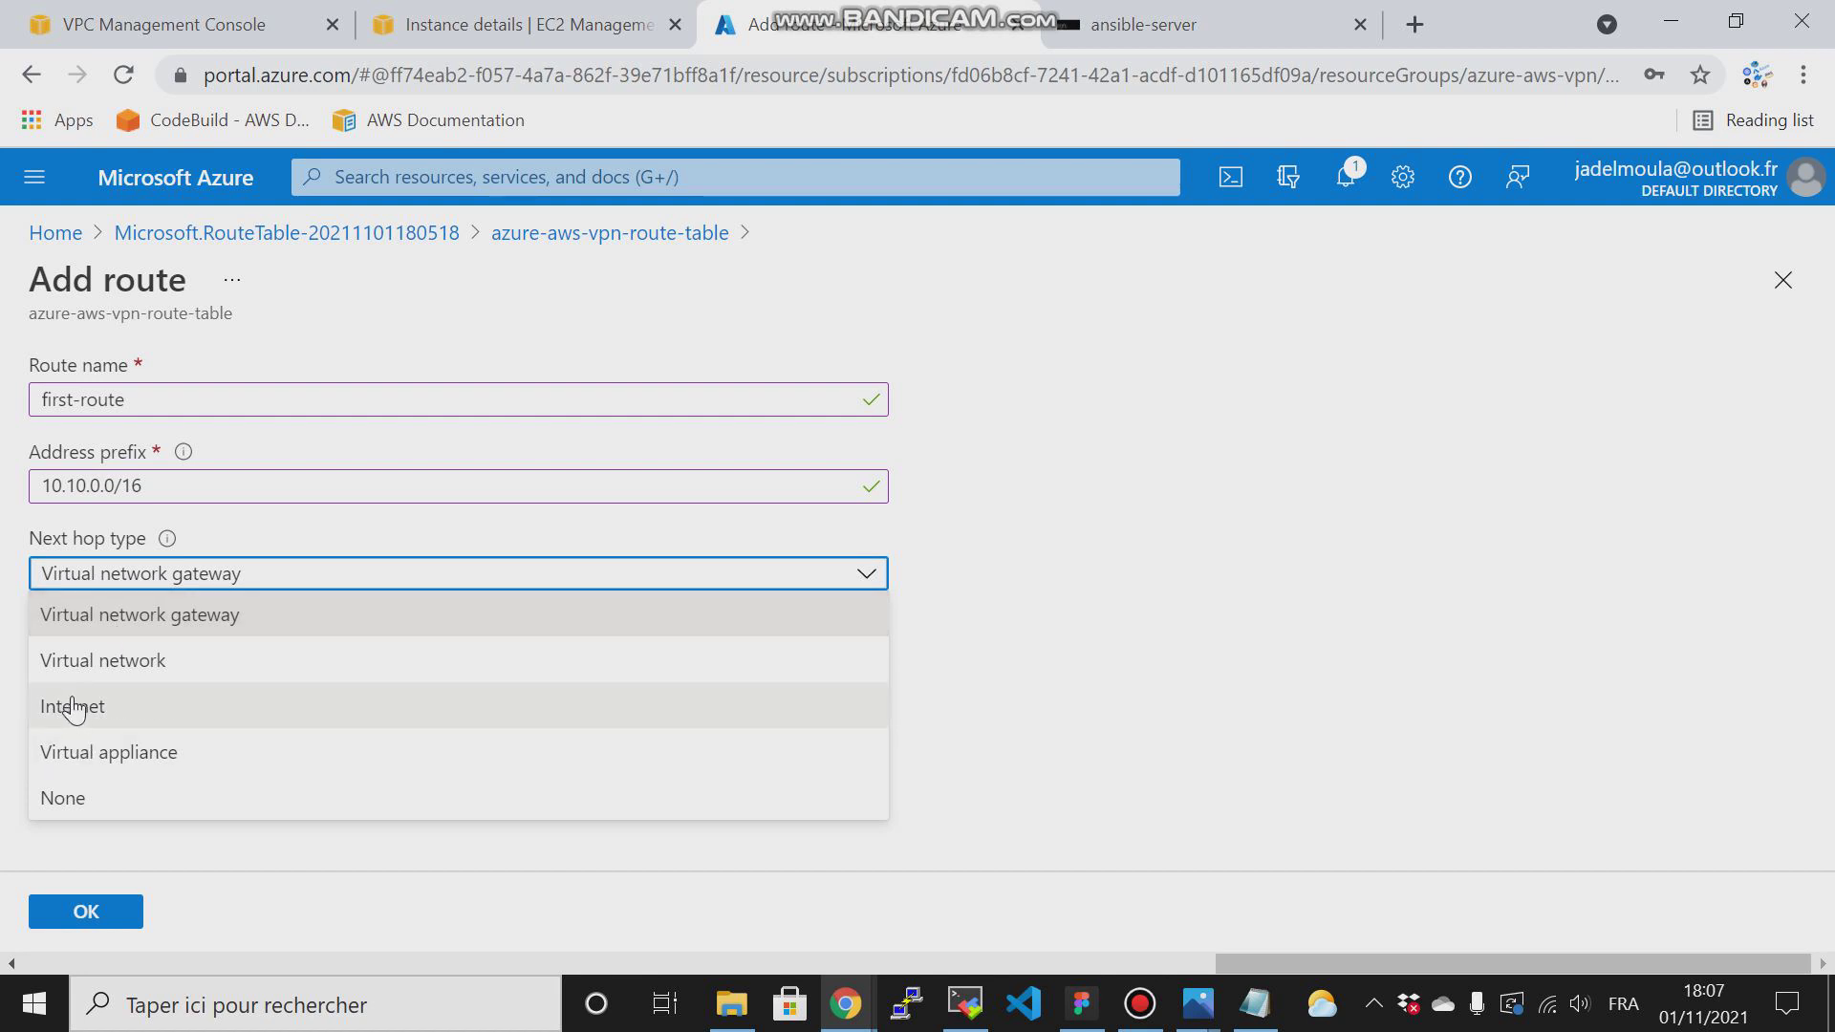
{"action": "left_click", "coordinate": [150, 755]}
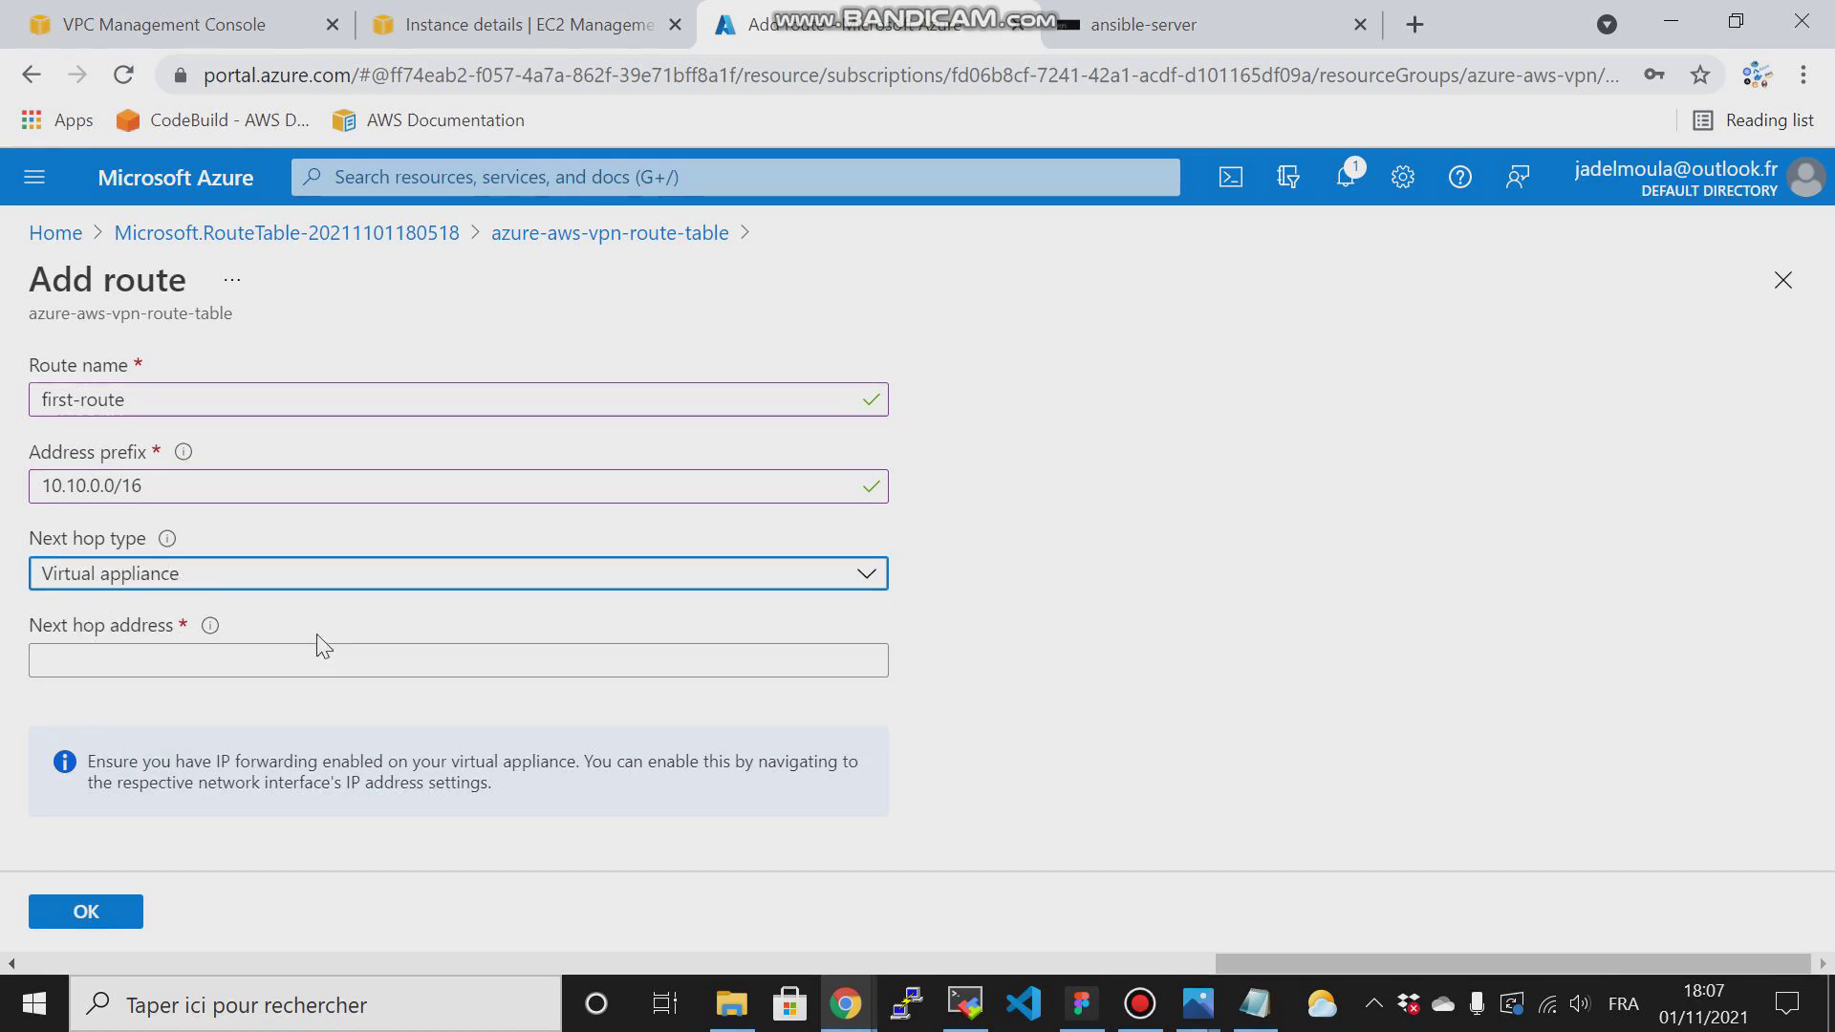
{"action": "left_click", "coordinate": [866, 576]}
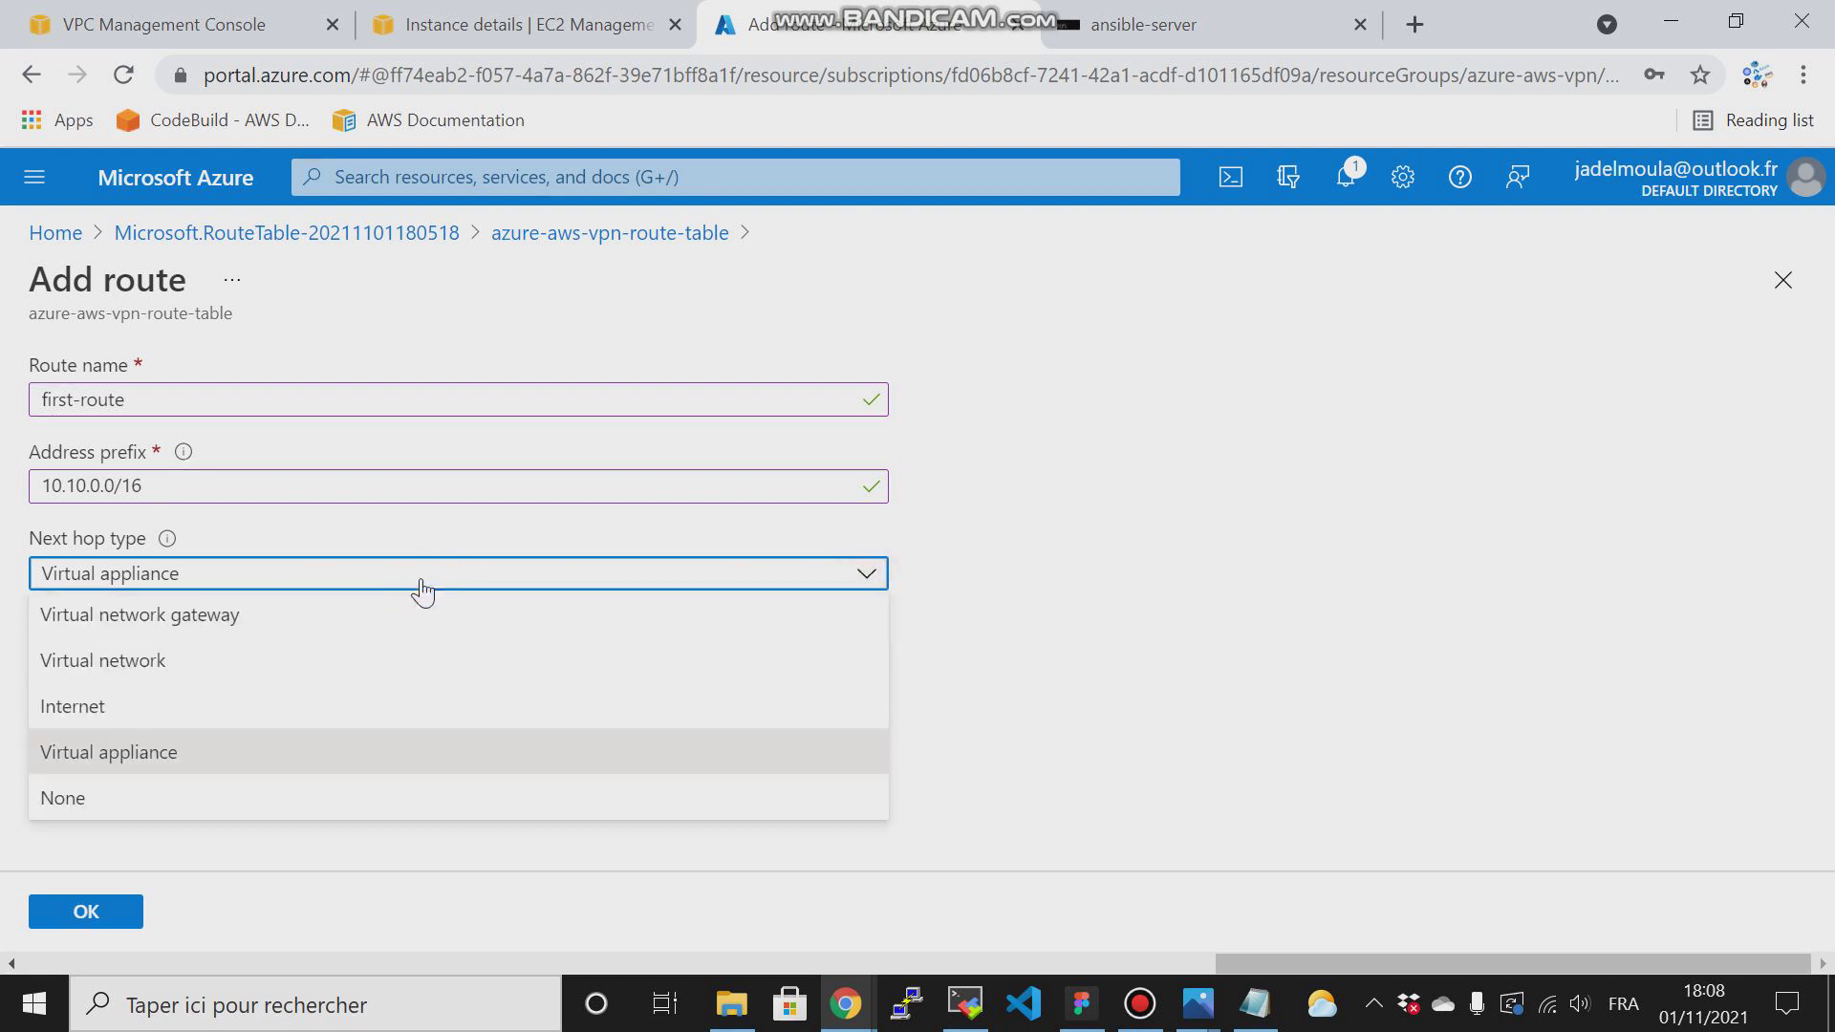
{"action": "left_click", "coordinate": [113, 623]}
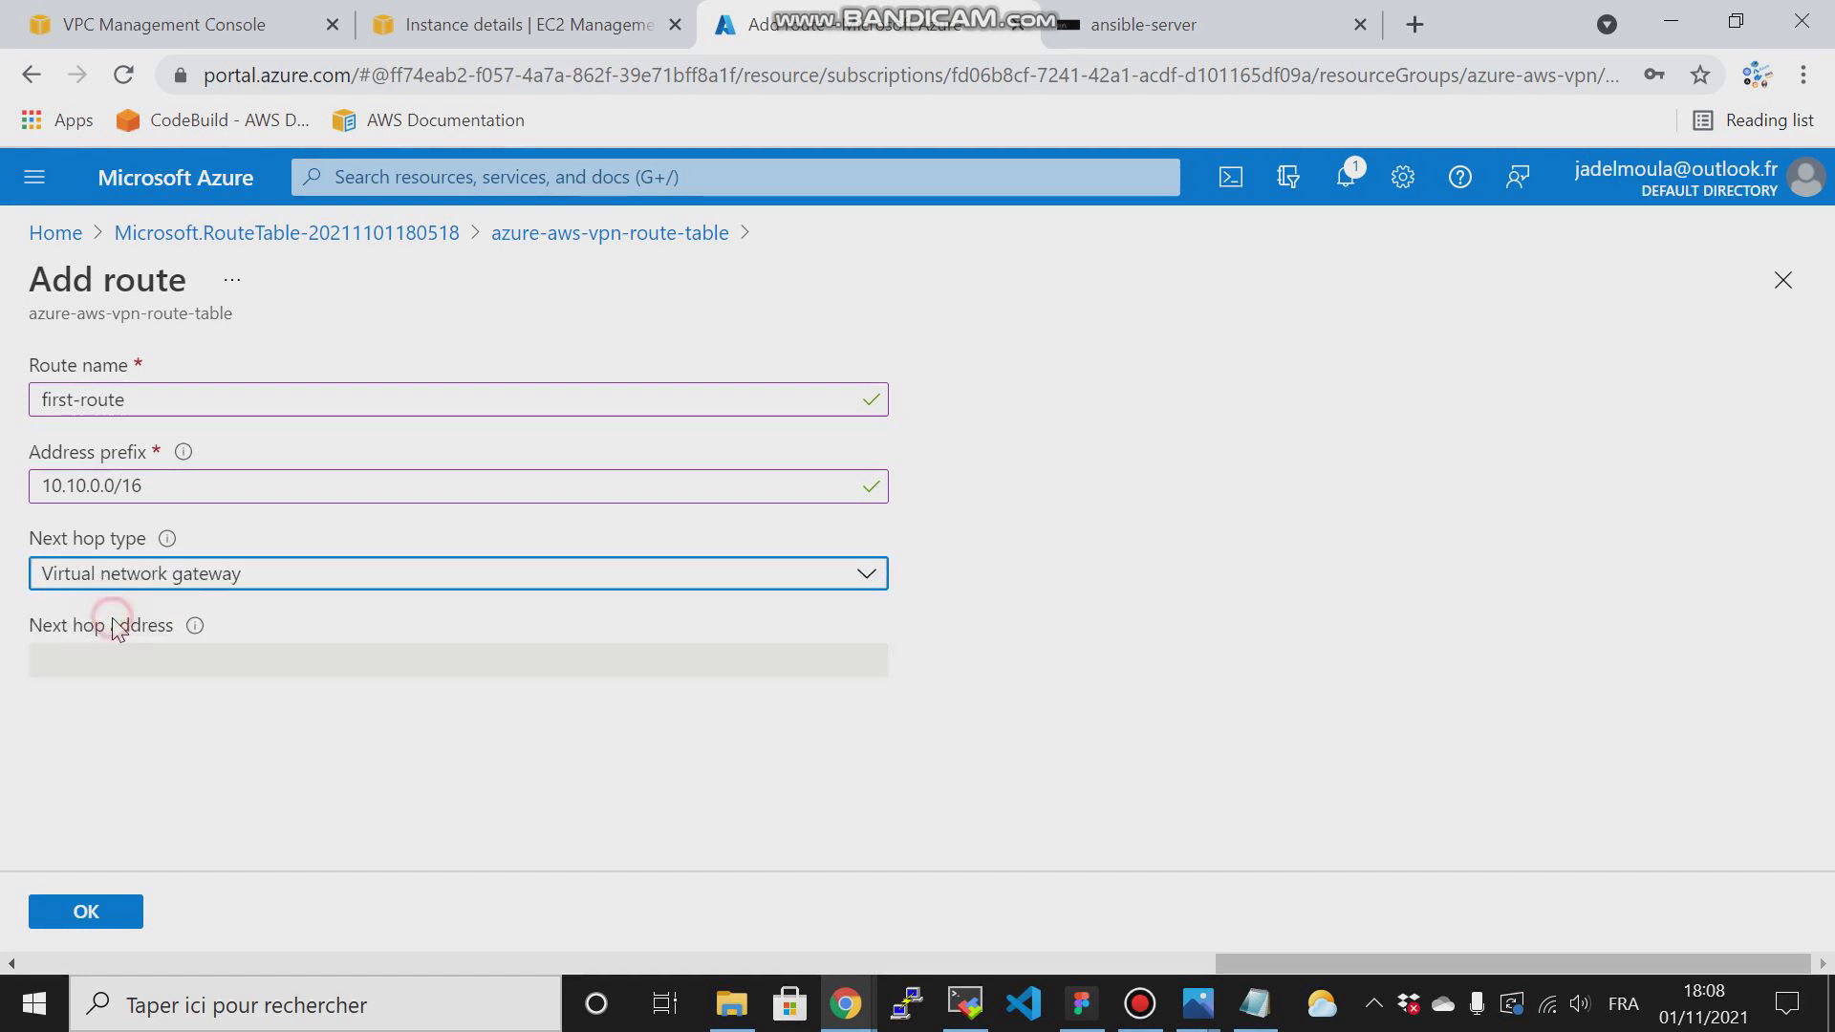
{"action": "left_click", "coordinate": [126, 925]}
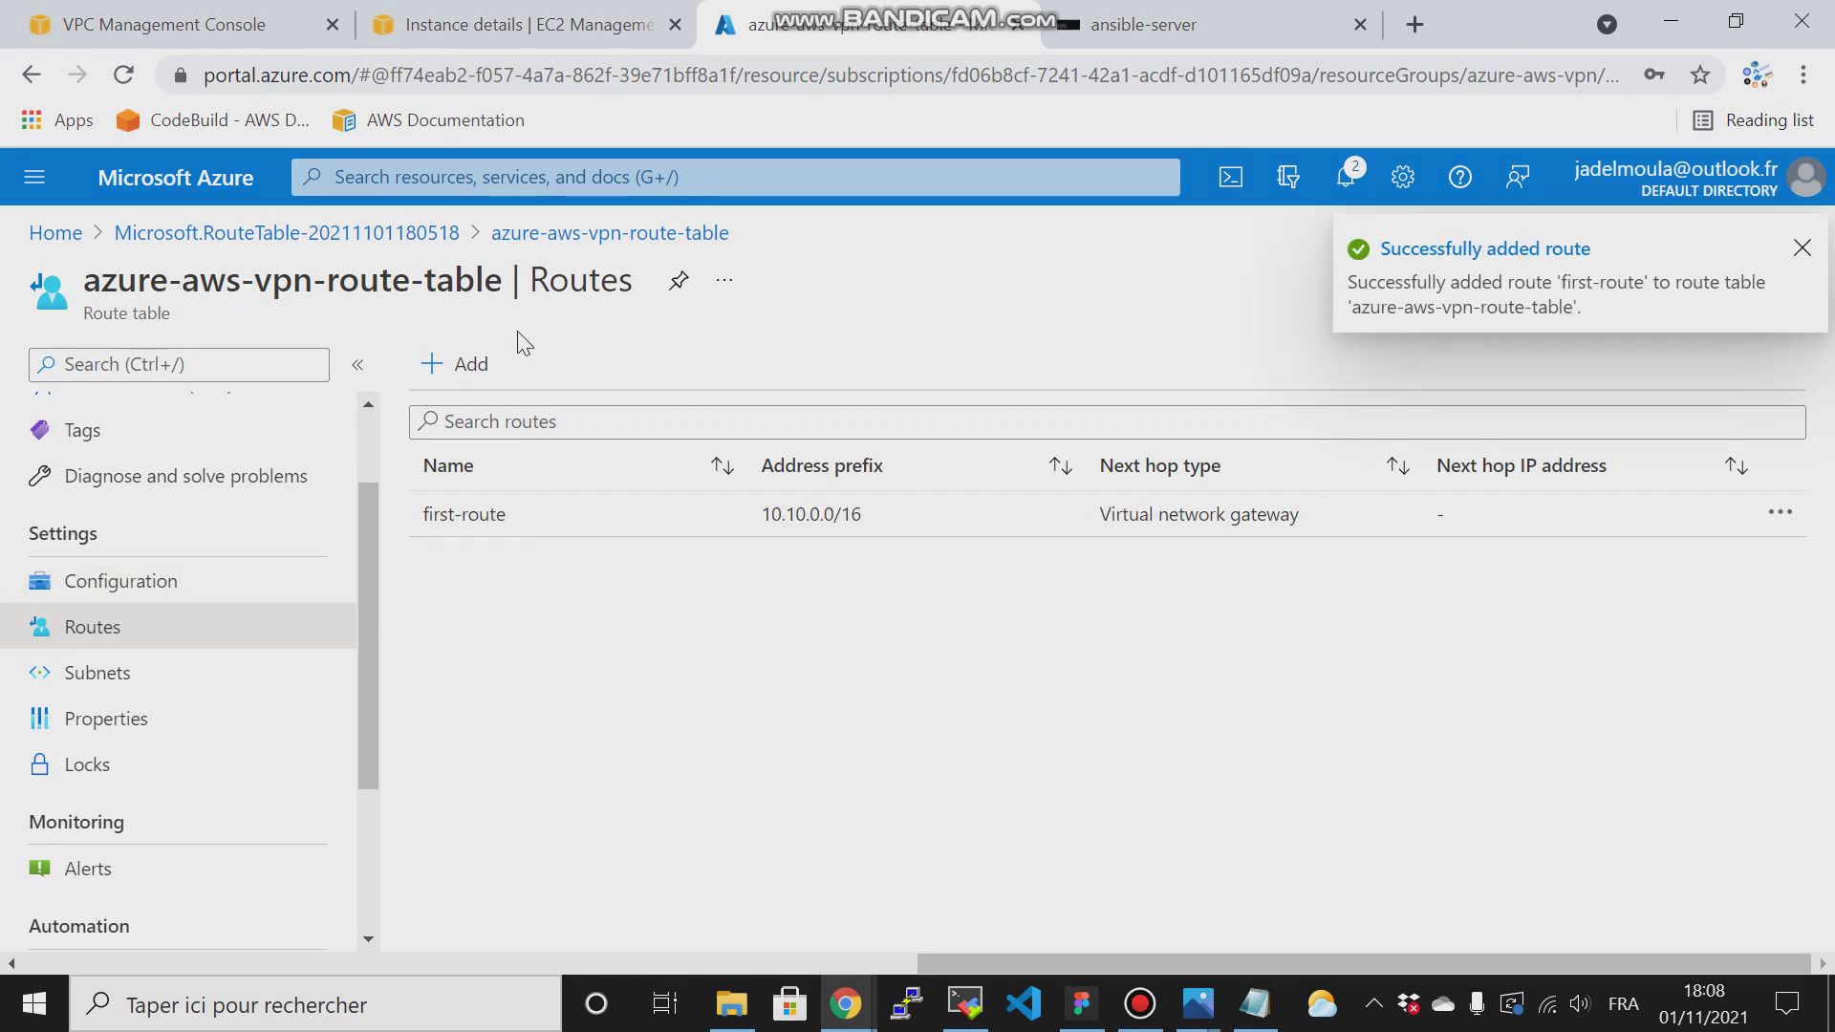
Step: Associate private-subnet1 of the azure-aws-vpn-vnet virtual network with the route table
{"action": "left_click", "coordinate": [127, 676]}
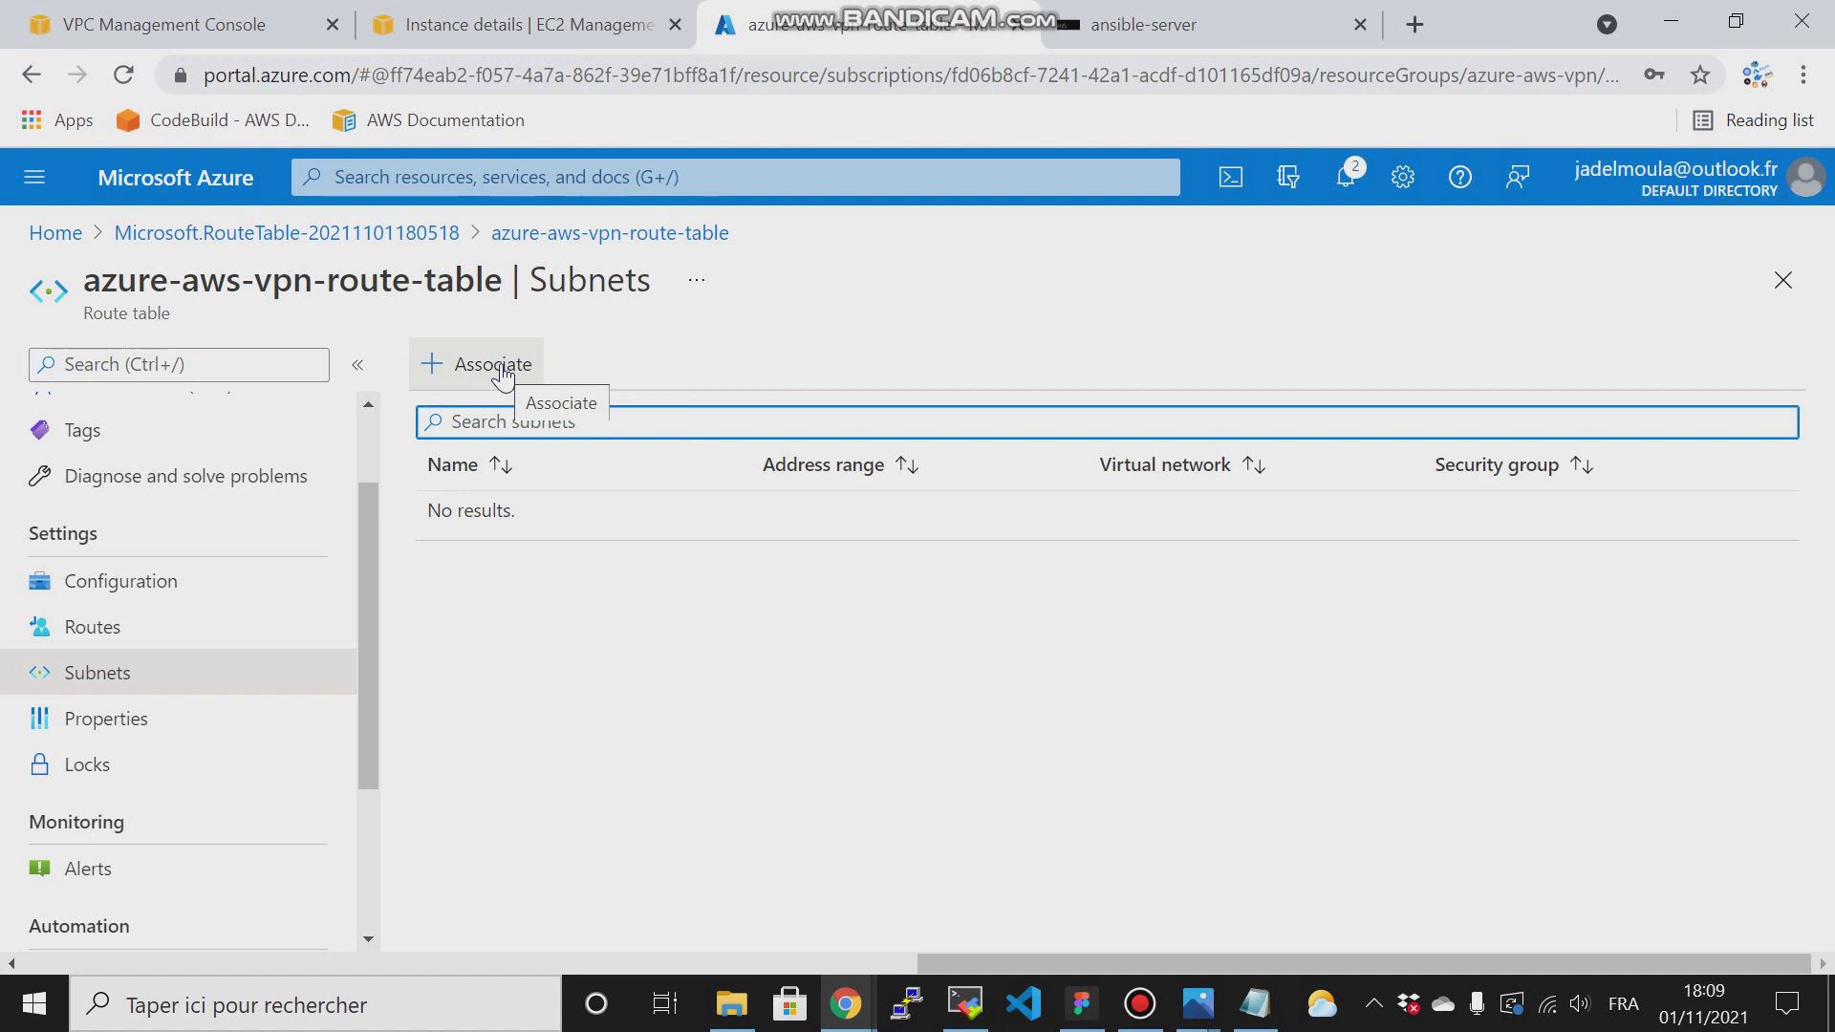
{"action": "left_click", "coordinate": [139, 628]}
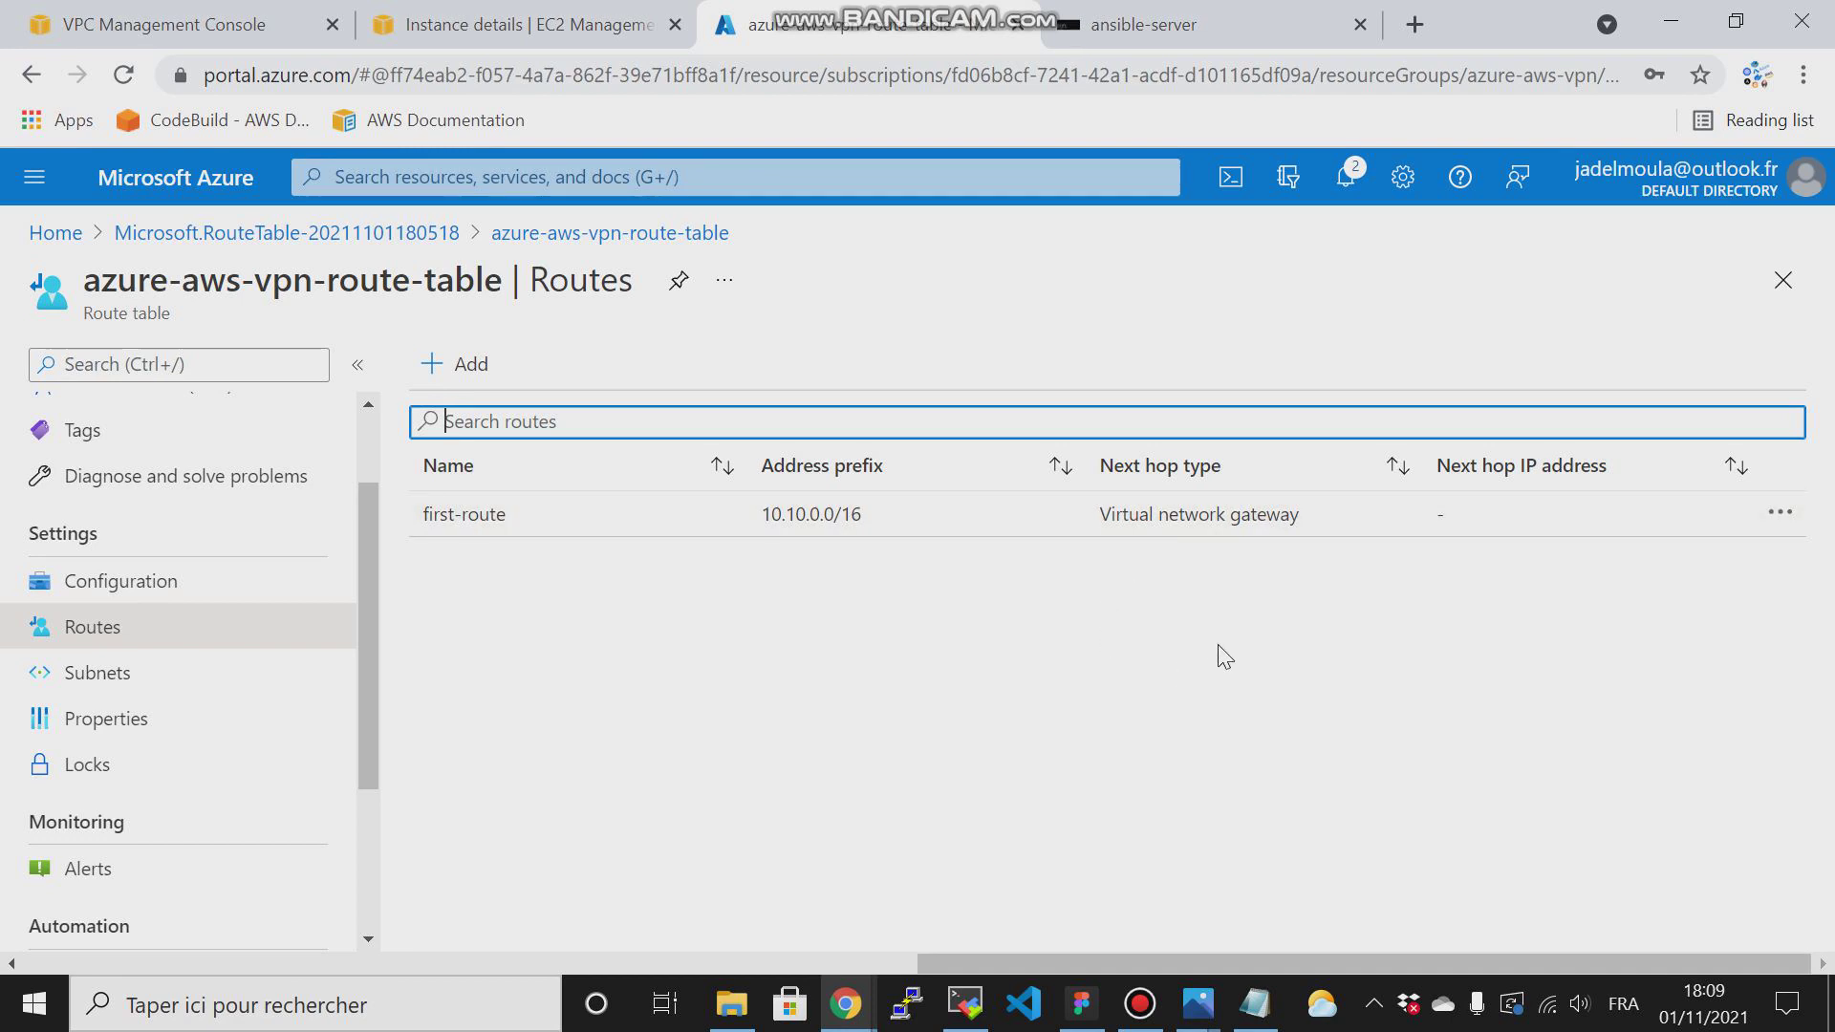
{"action": "left_click", "coordinate": [127, 686]}
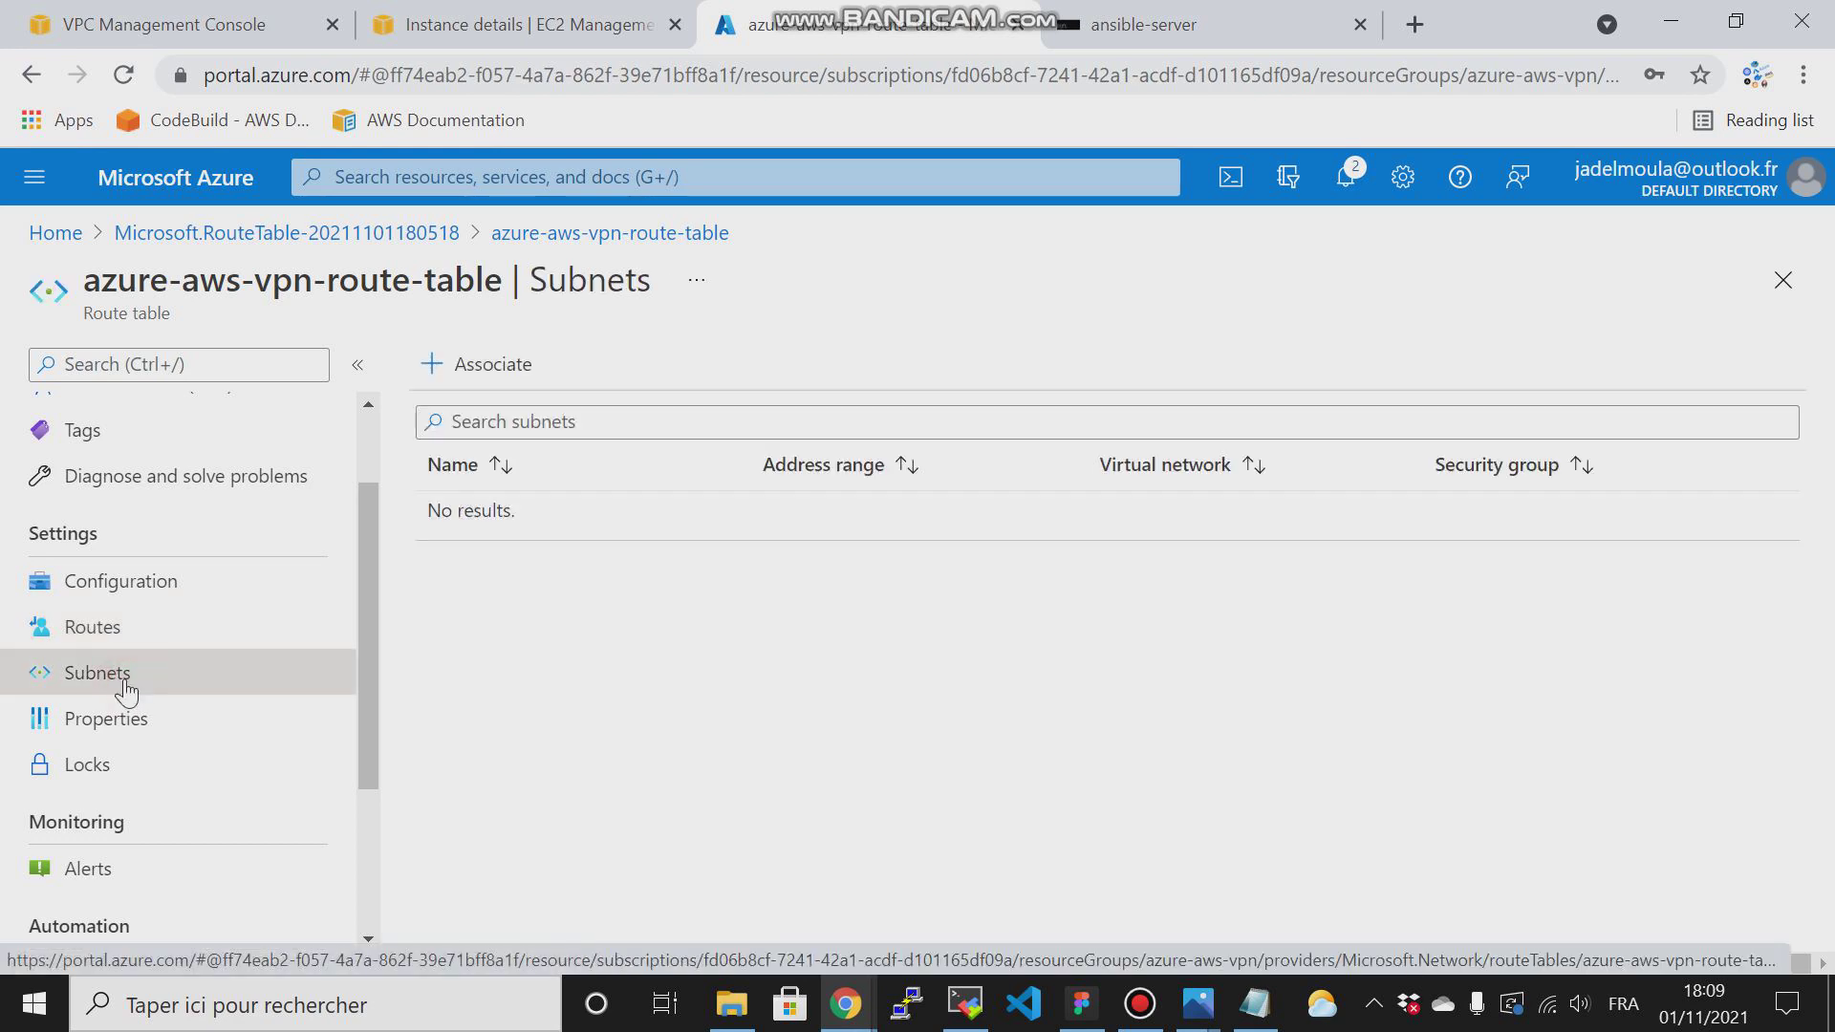
{"action": "left_click", "coordinate": [465, 378]}
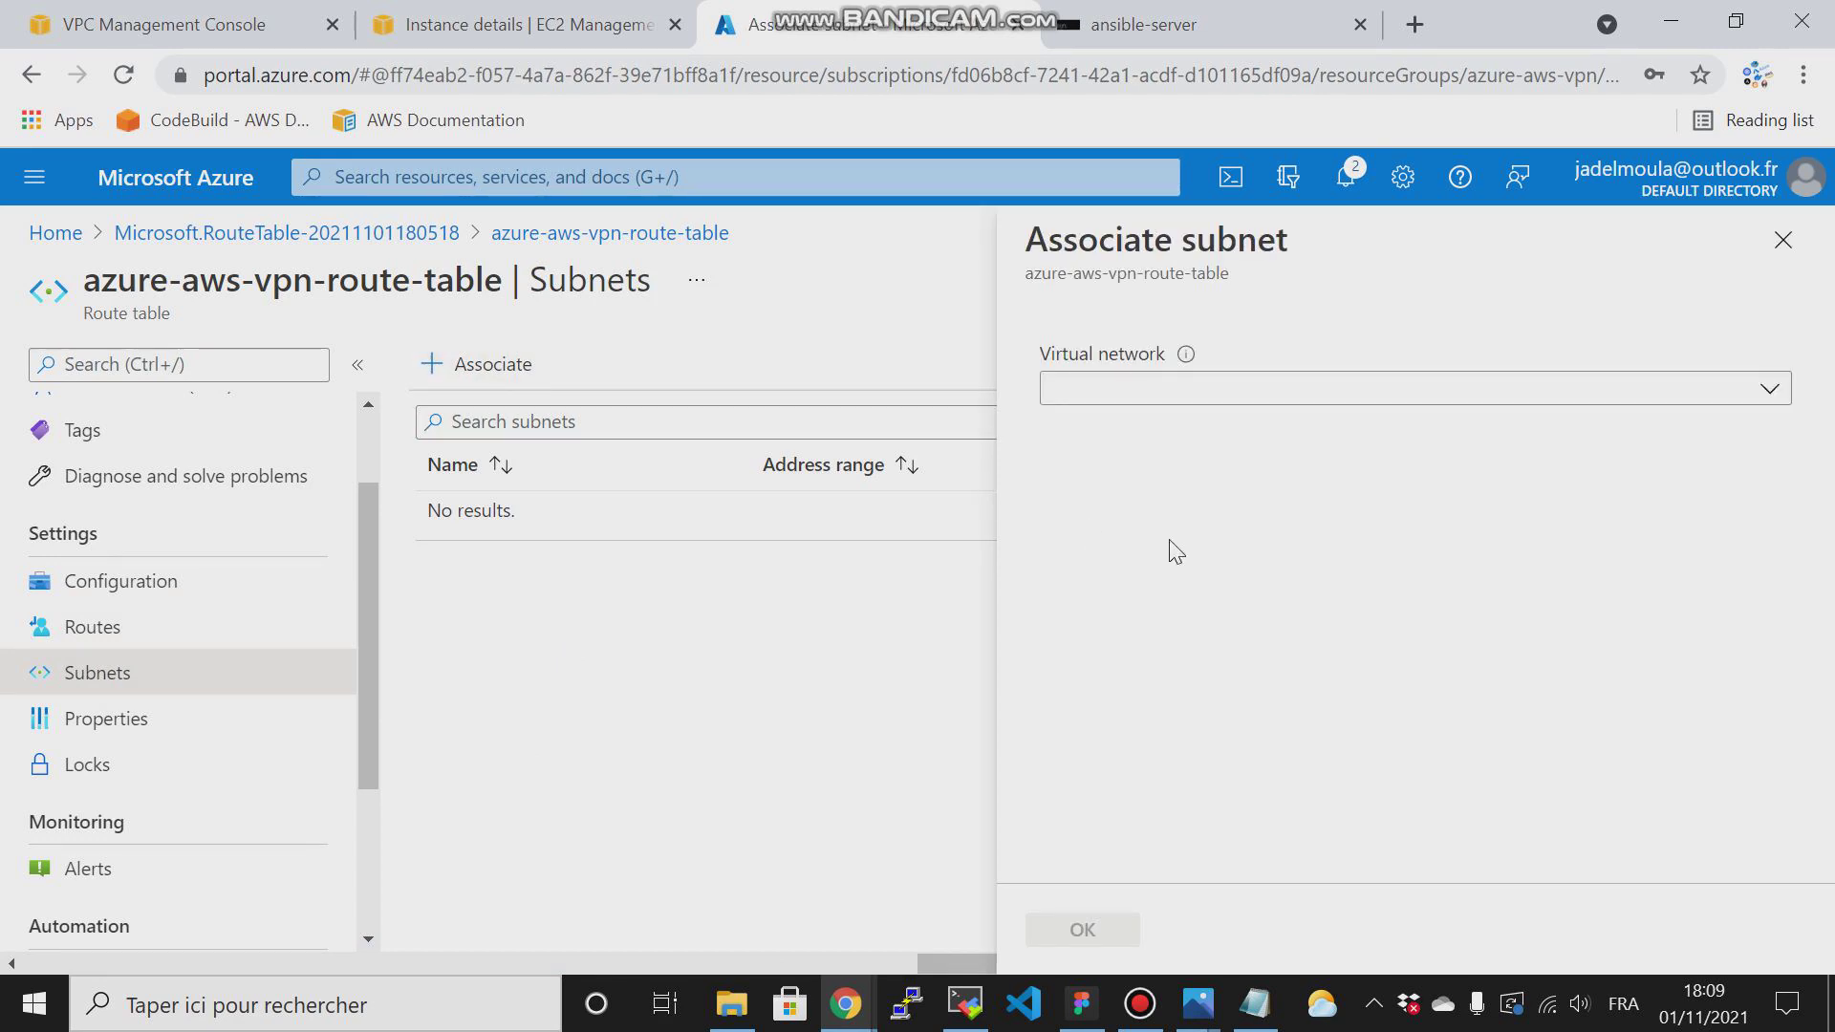
{"action": "left_click", "coordinate": [1319, 385]}
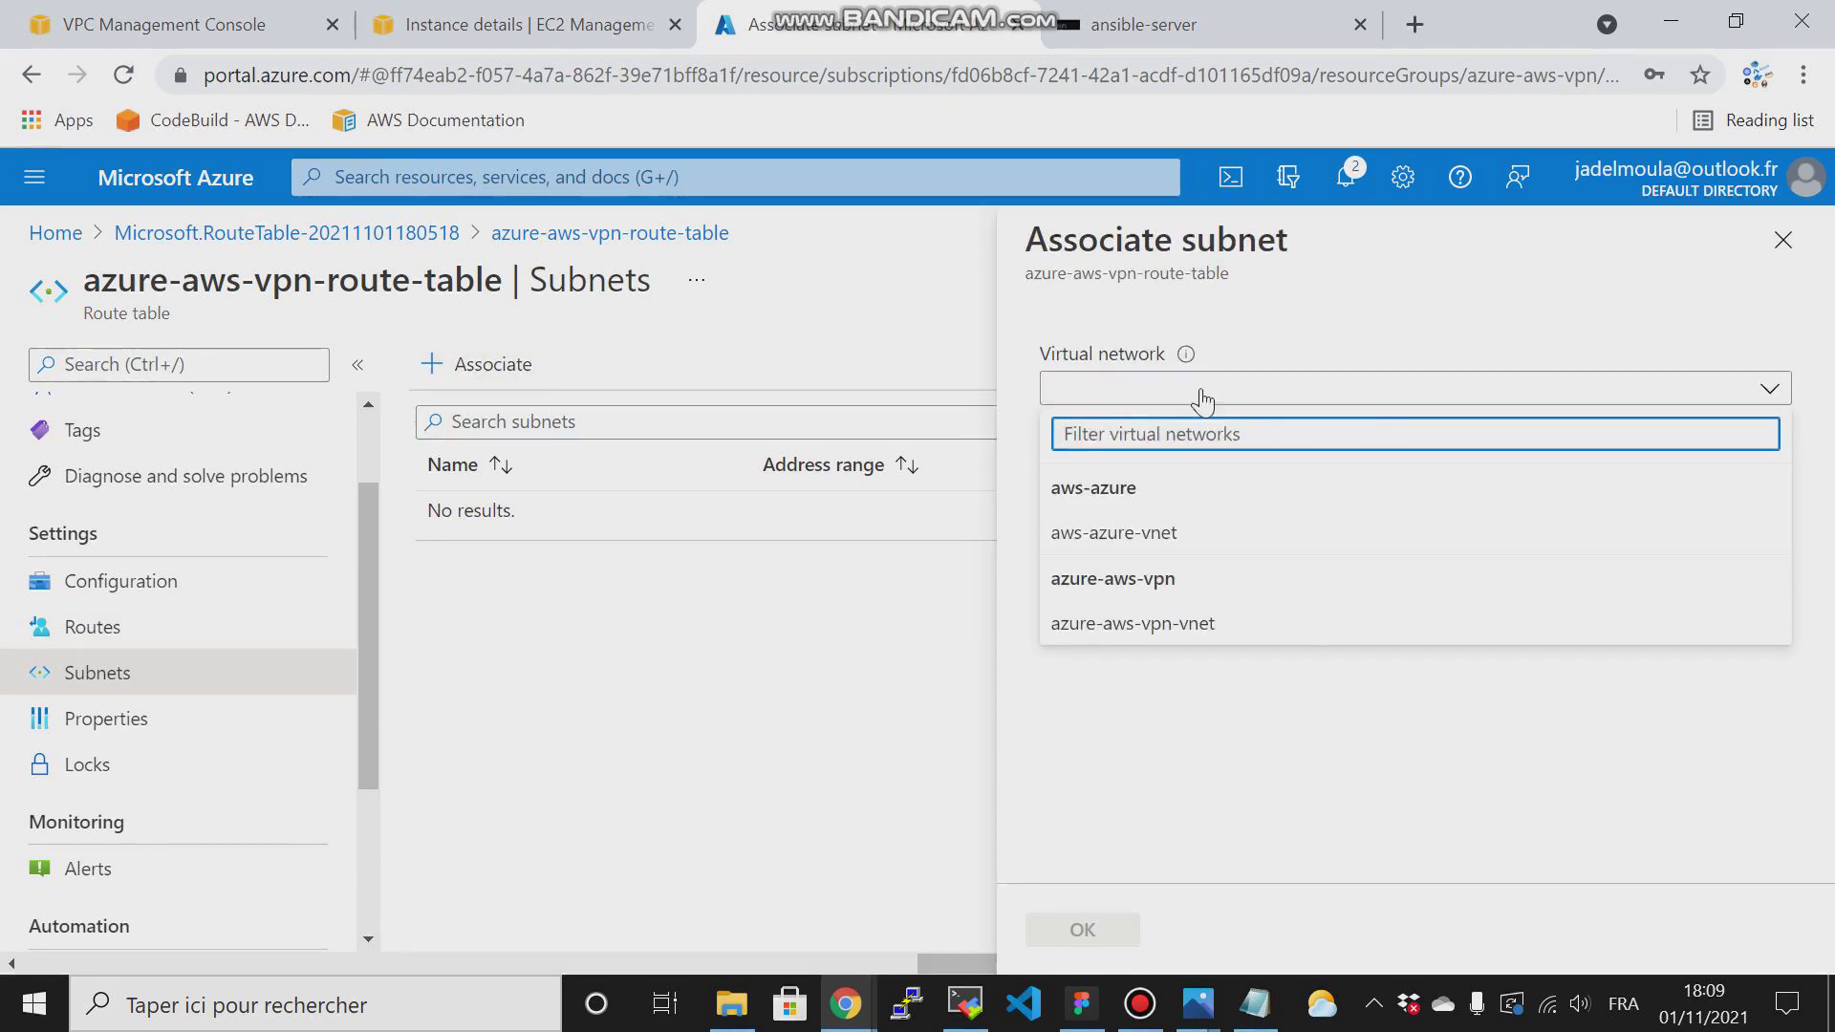
{"action": "left_click", "coordinate": [1101, 626]}
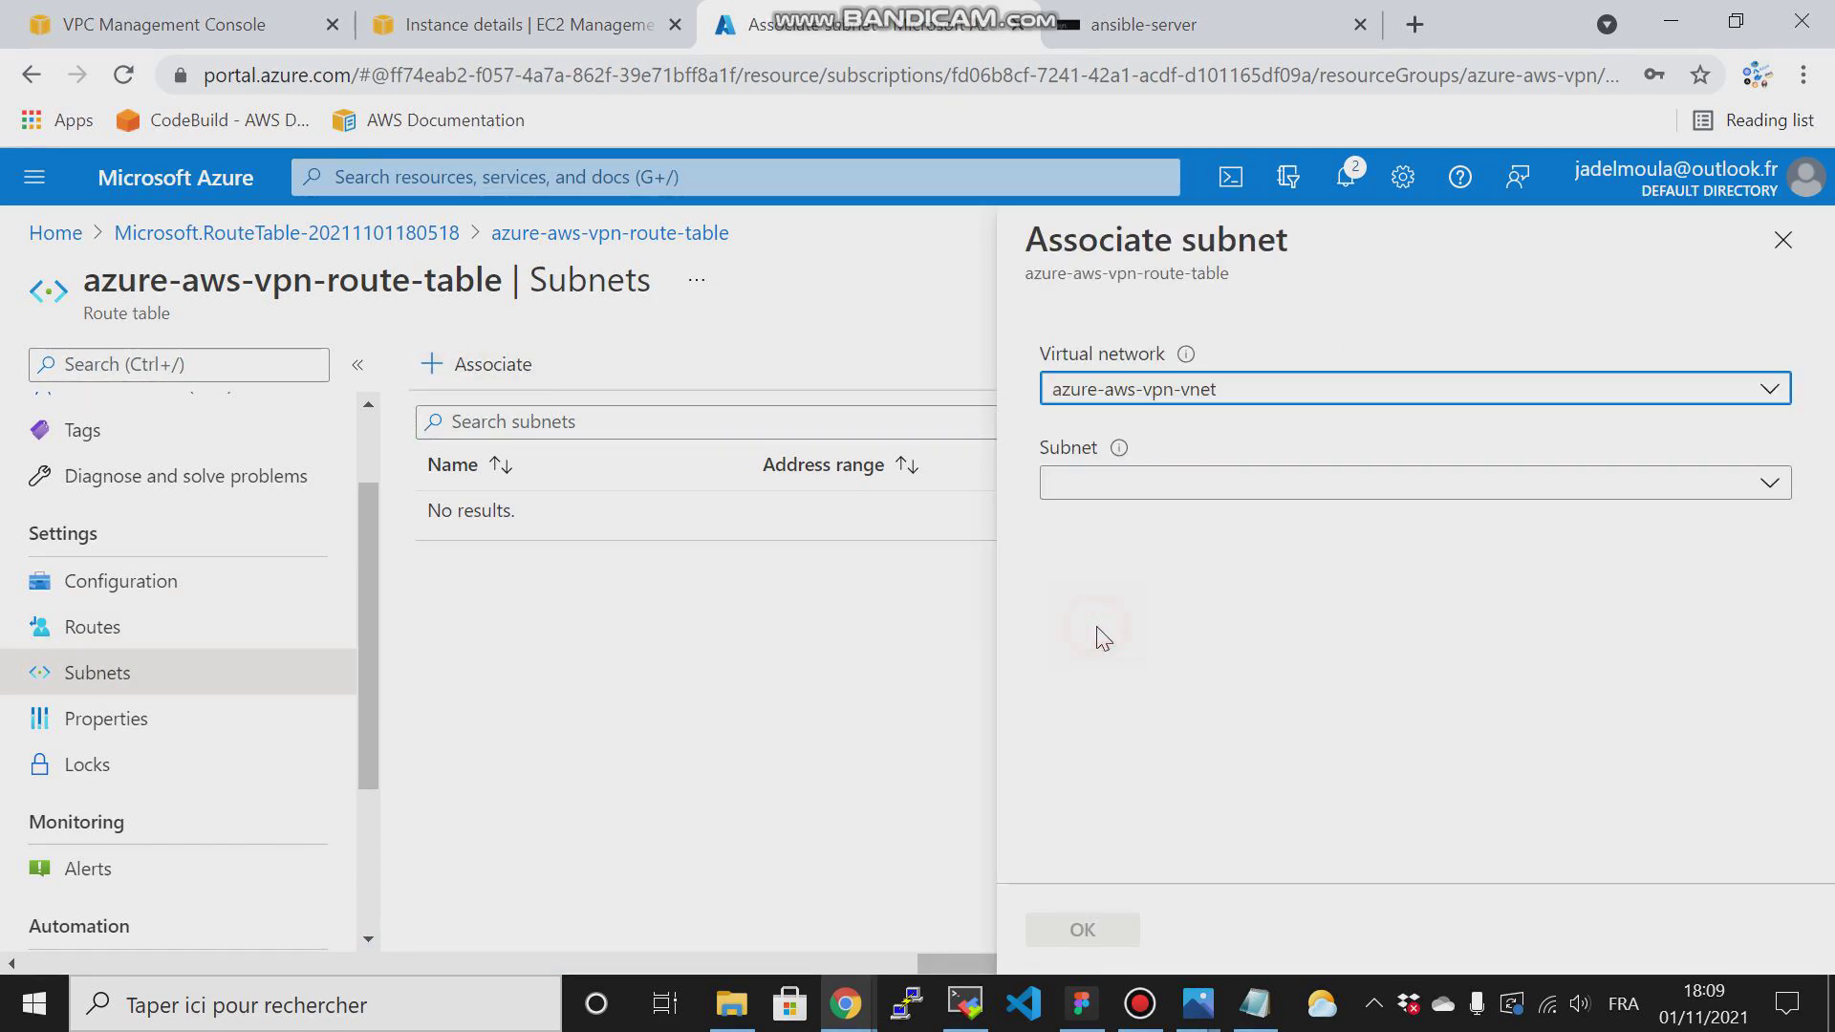
{"action": "left_click", "coordinate": [1188, 489]}
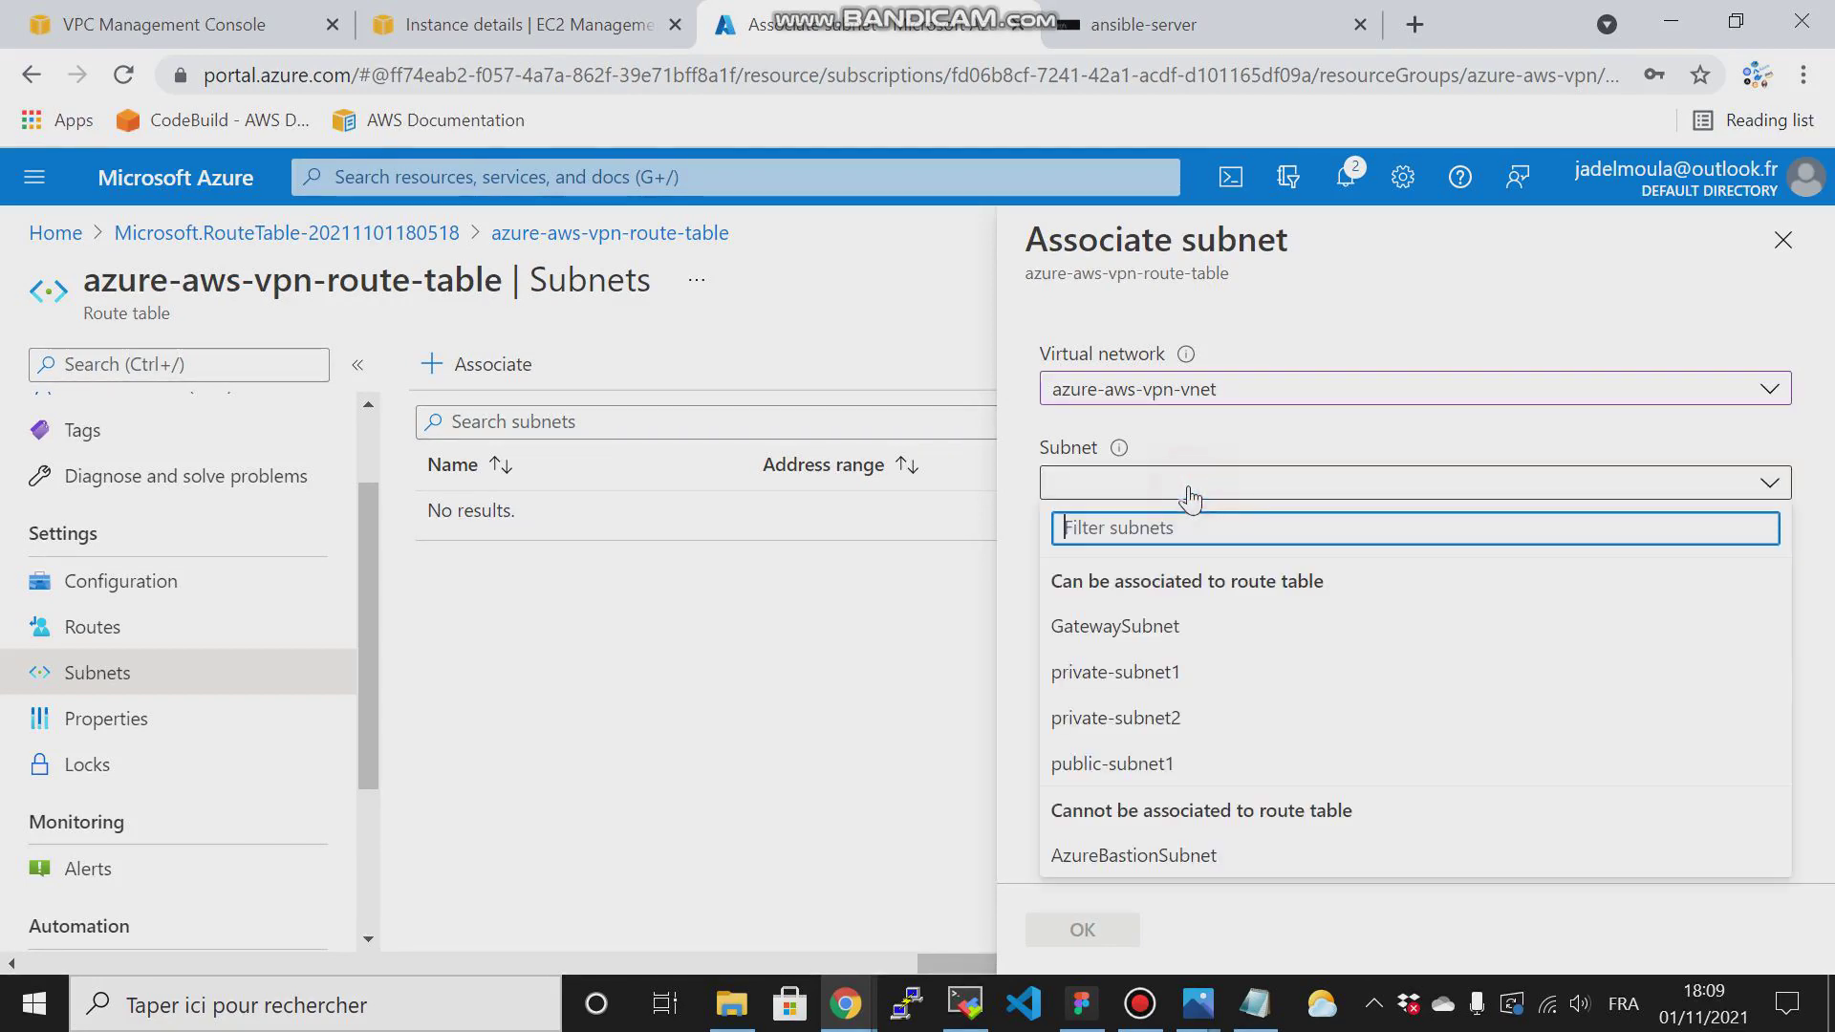
{"action": "left_click", "coordinate": [1090, 679]}
{"action": "left_click", "coordinate": [1056, 937]}
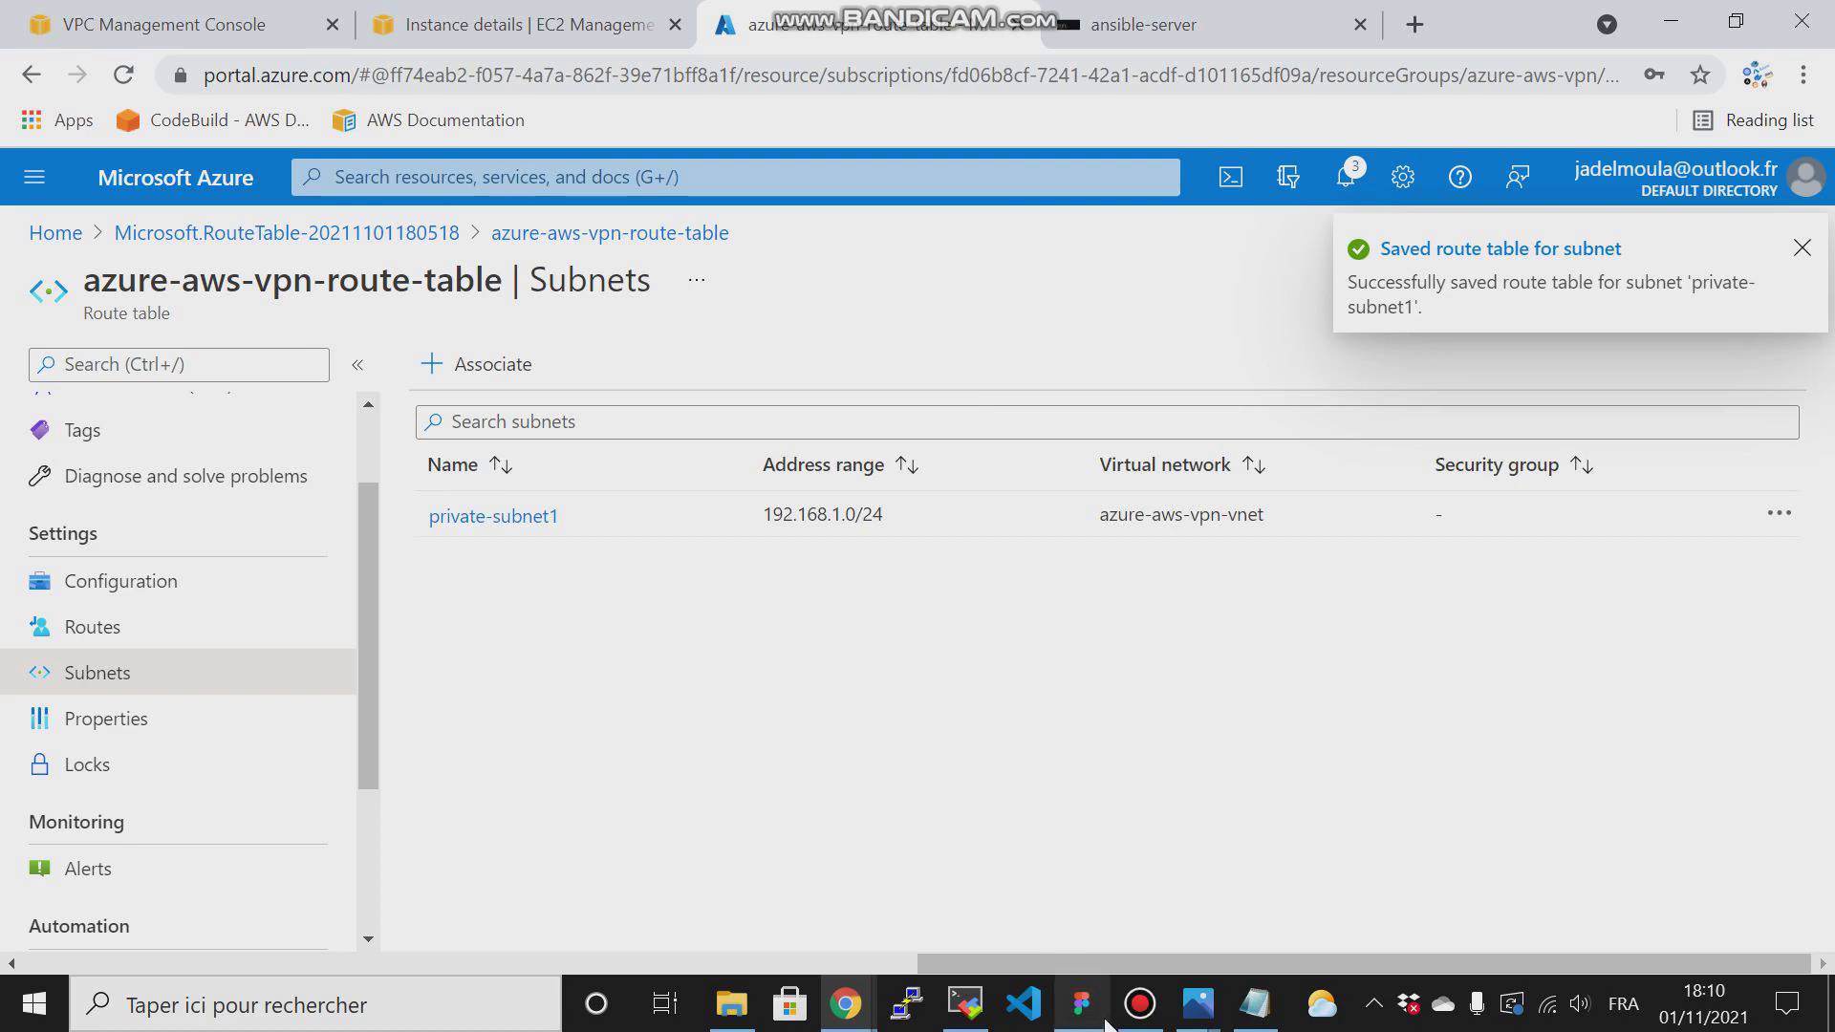
Step: Switch to the ansible-server terminal, ping 10.10.1.31 for a few seconds and stop the ping
{"action": "left_click", "coordinate": [1216, 18]}
{"action": "key", "text": "Up"}
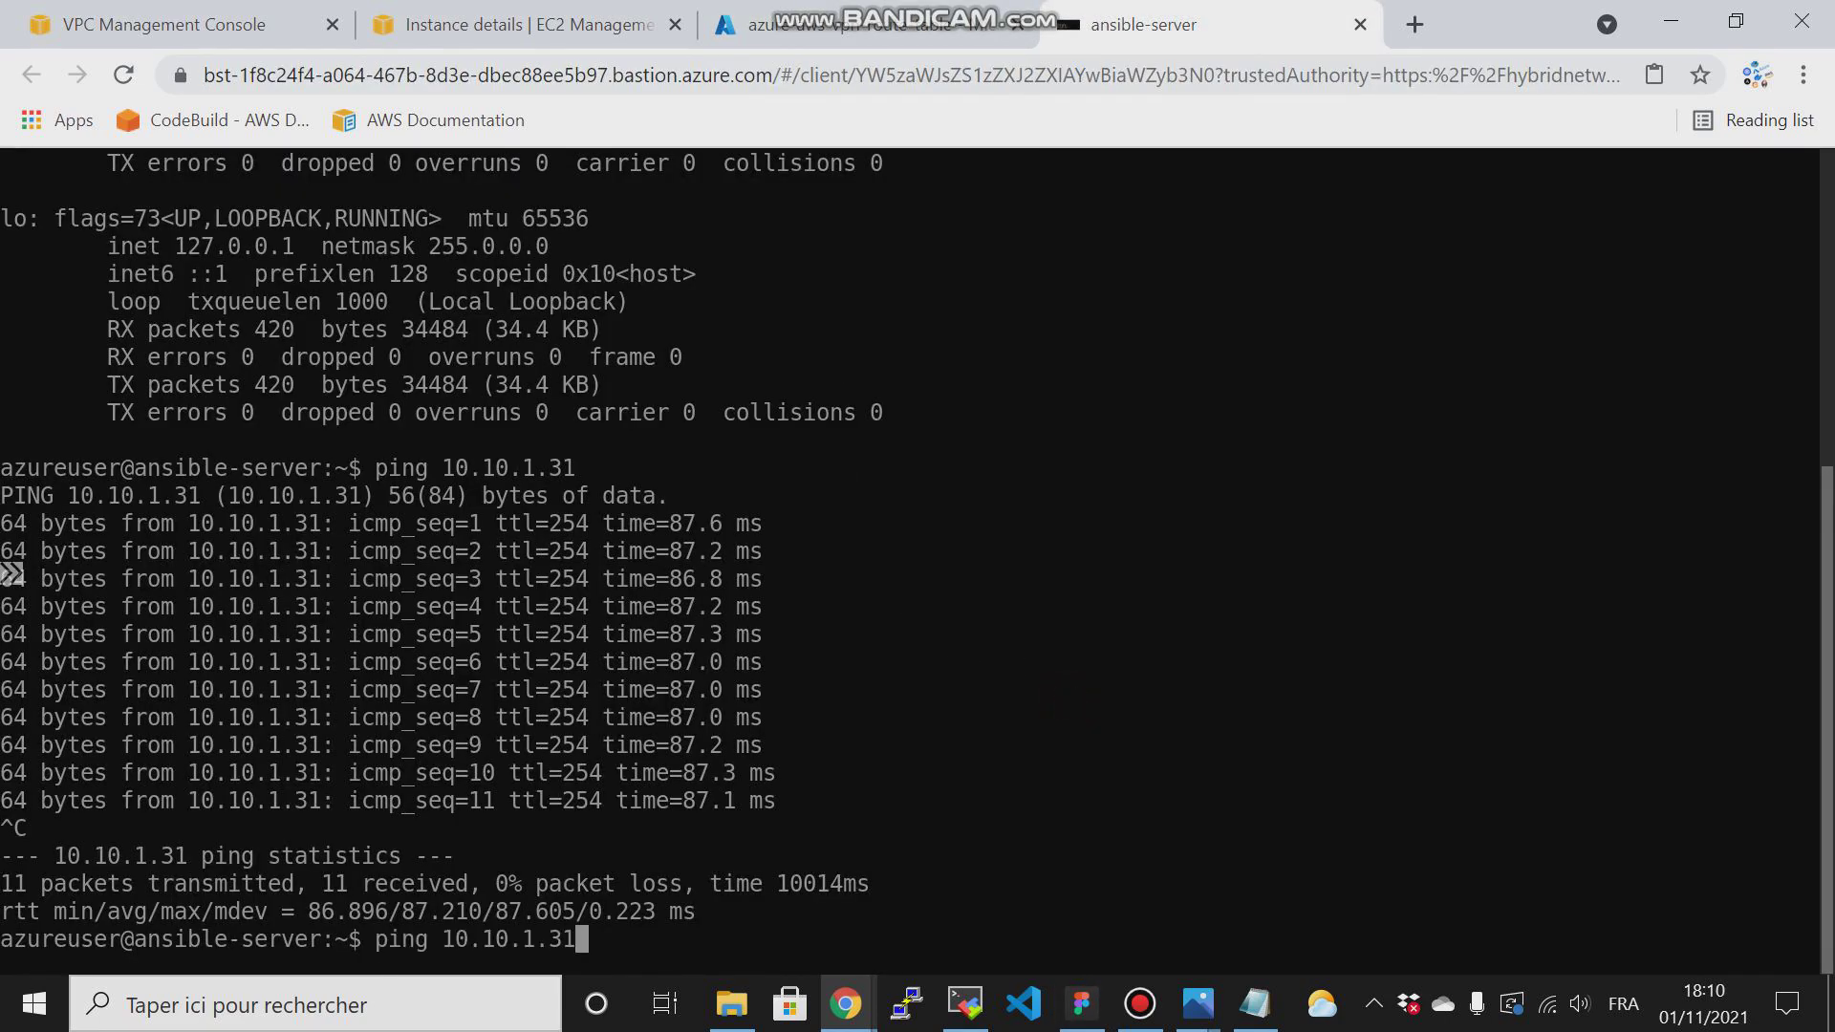
{"action": "key", "text": "Return"}
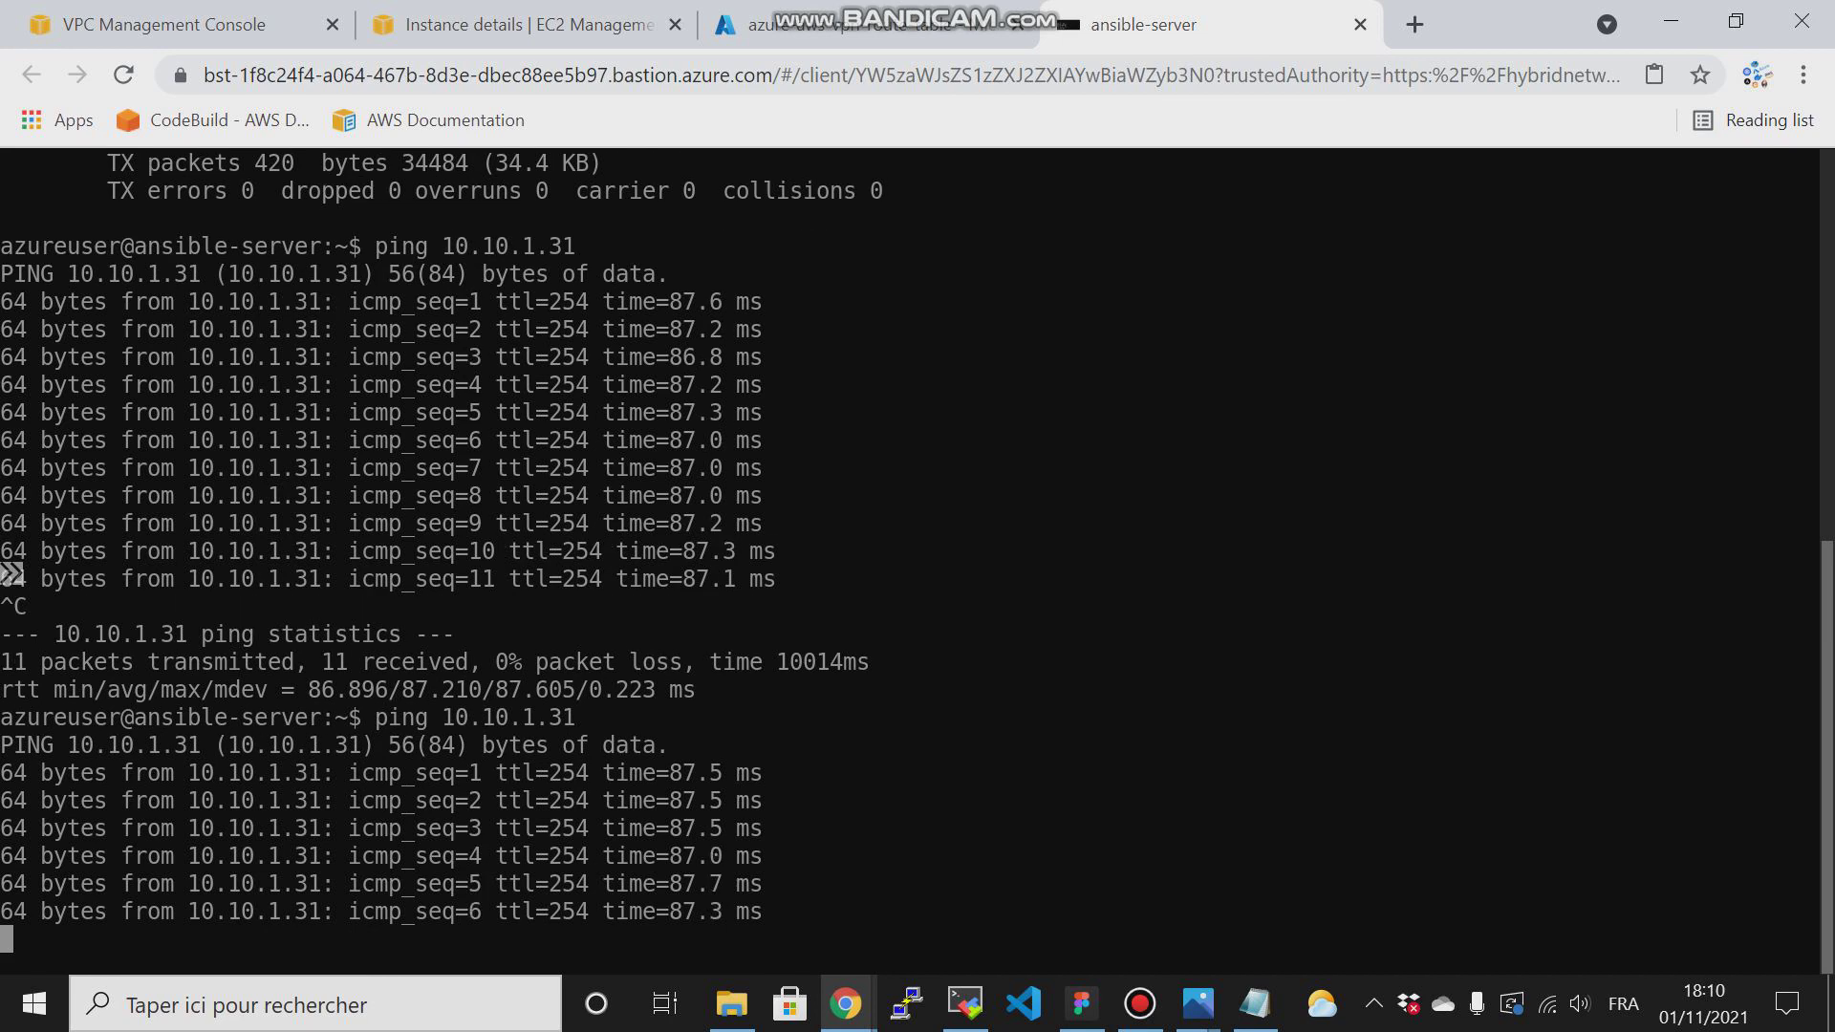
{"action": "key", "text": "ctrl+c"}
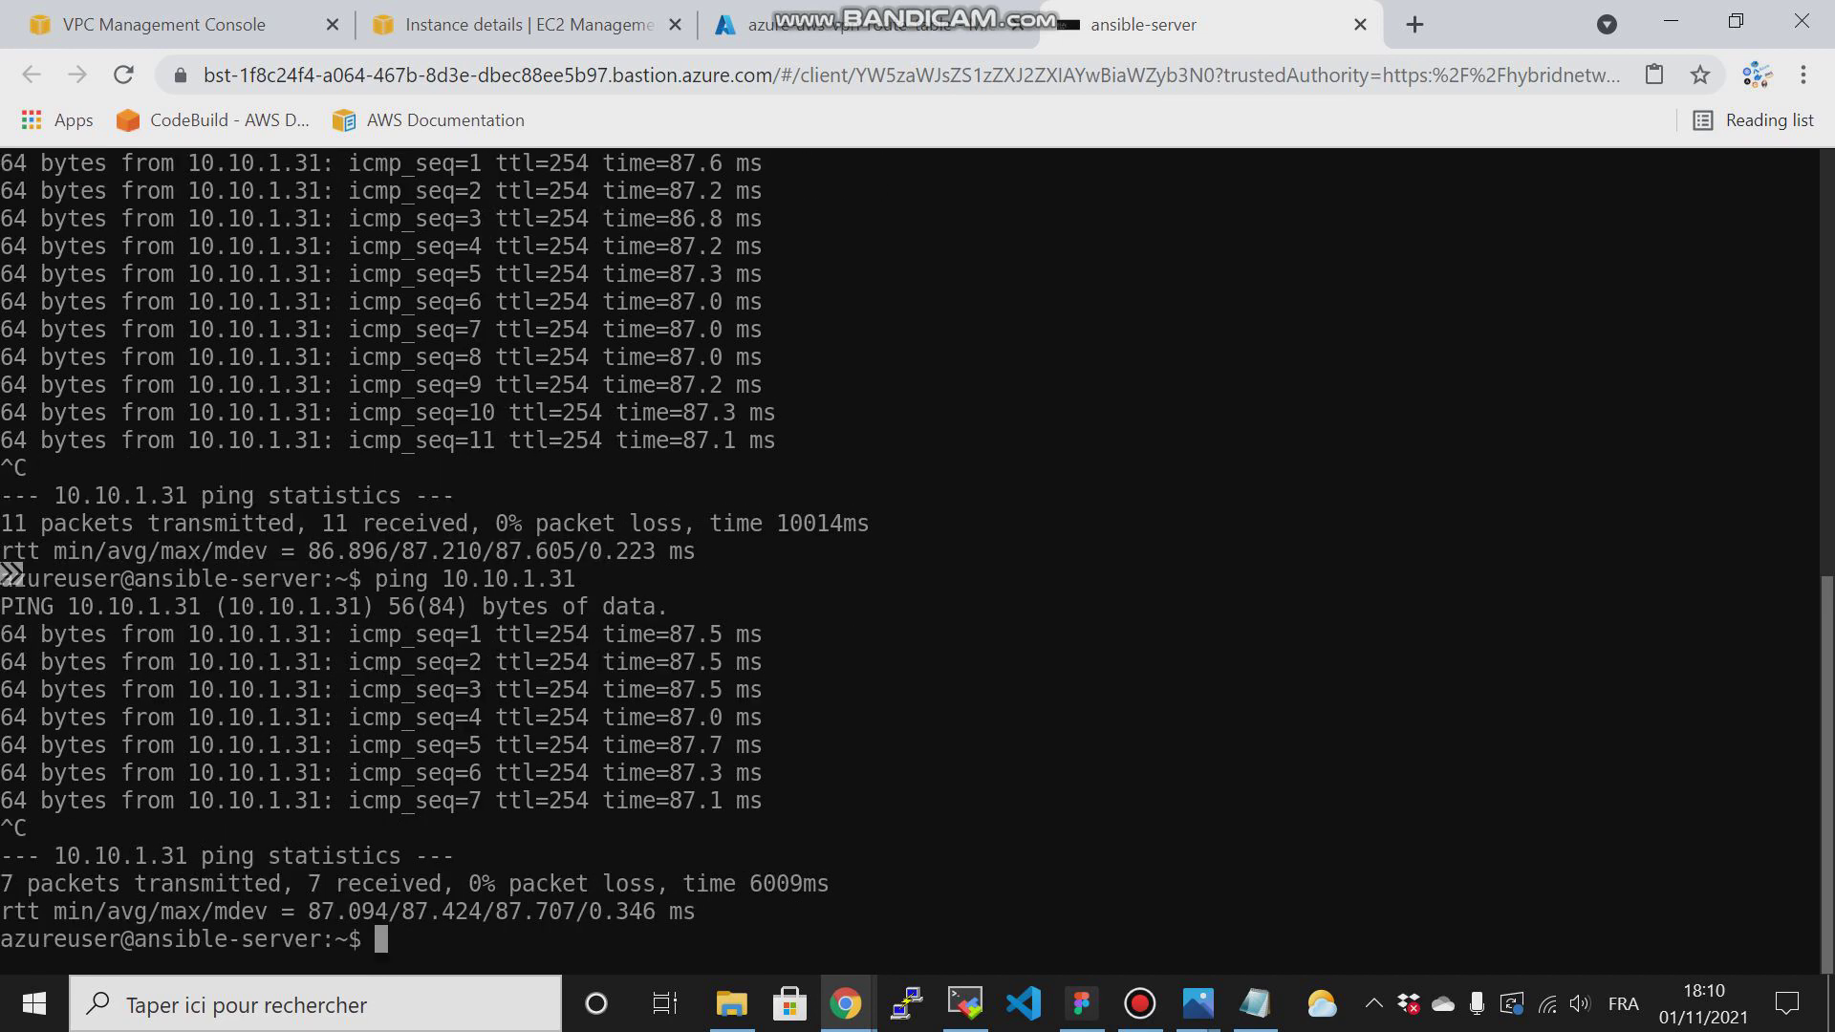
Step: Return to the Azure route table, change first-route's next hop type to None and save the route
{"action": "left_click", "coordinate": [791, 21]}
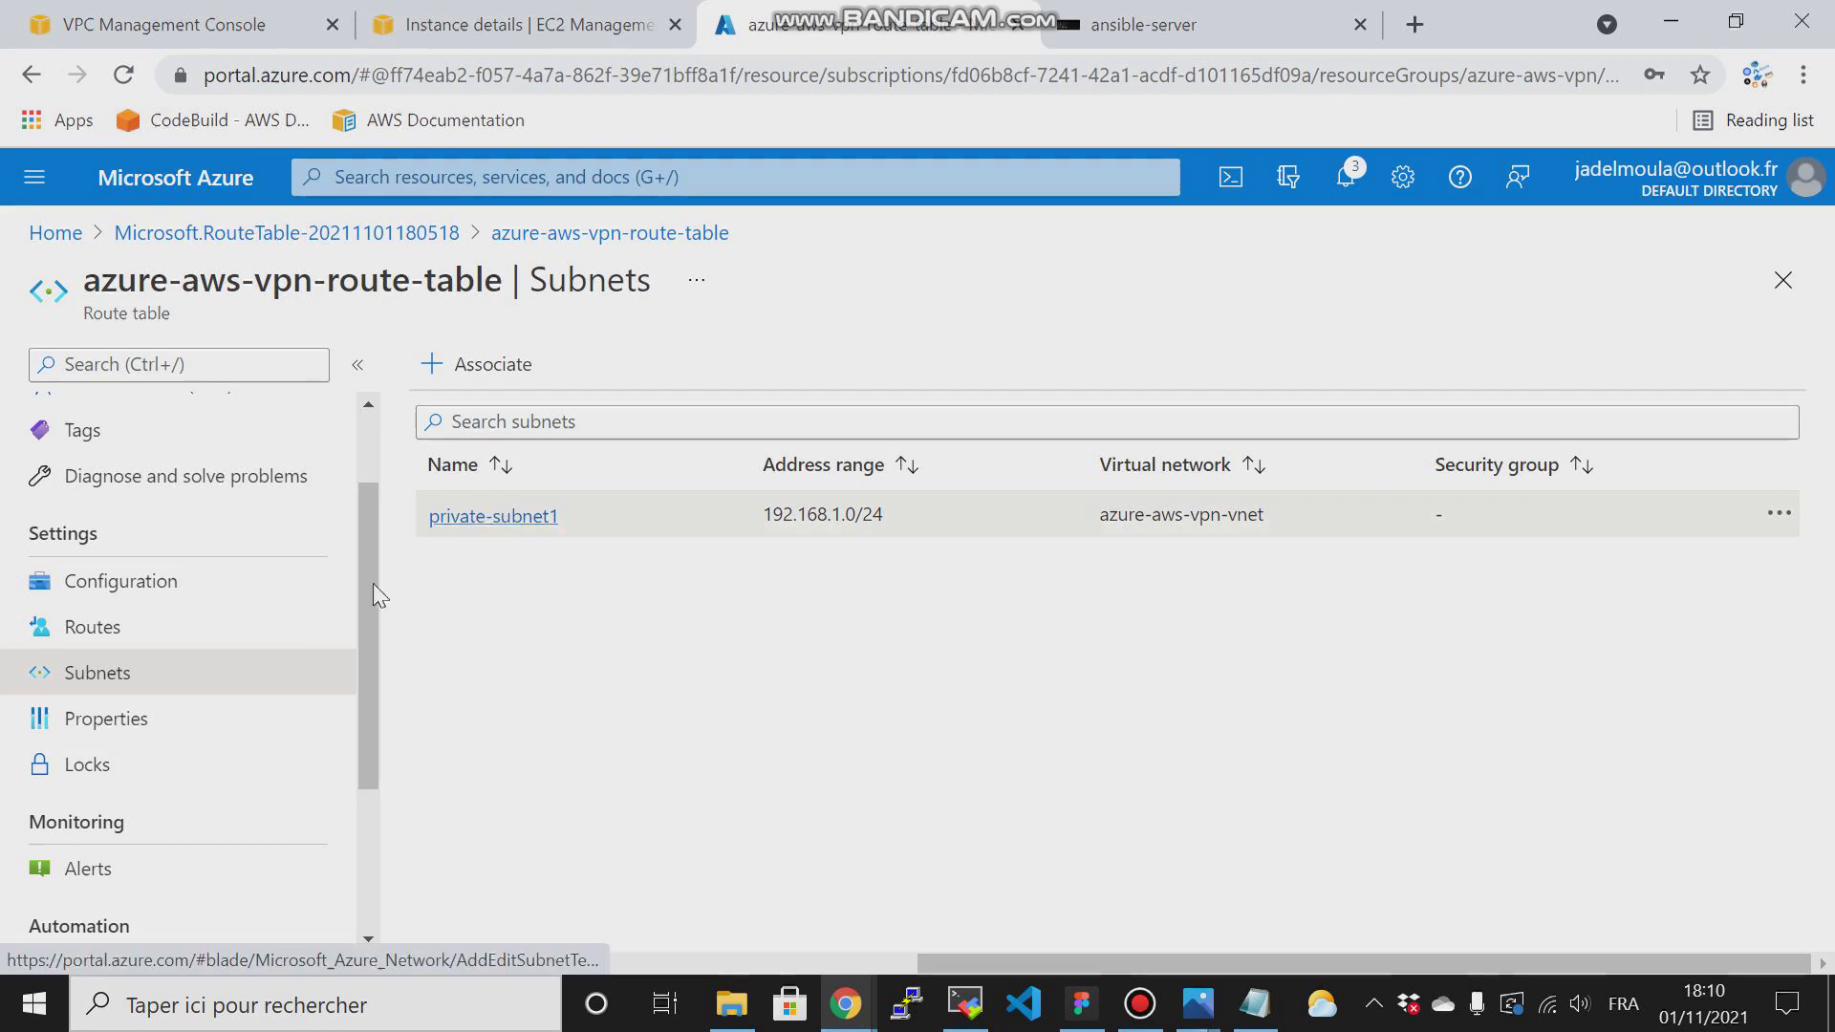
{"action": "left_click", "coordinate": [137, 632]}
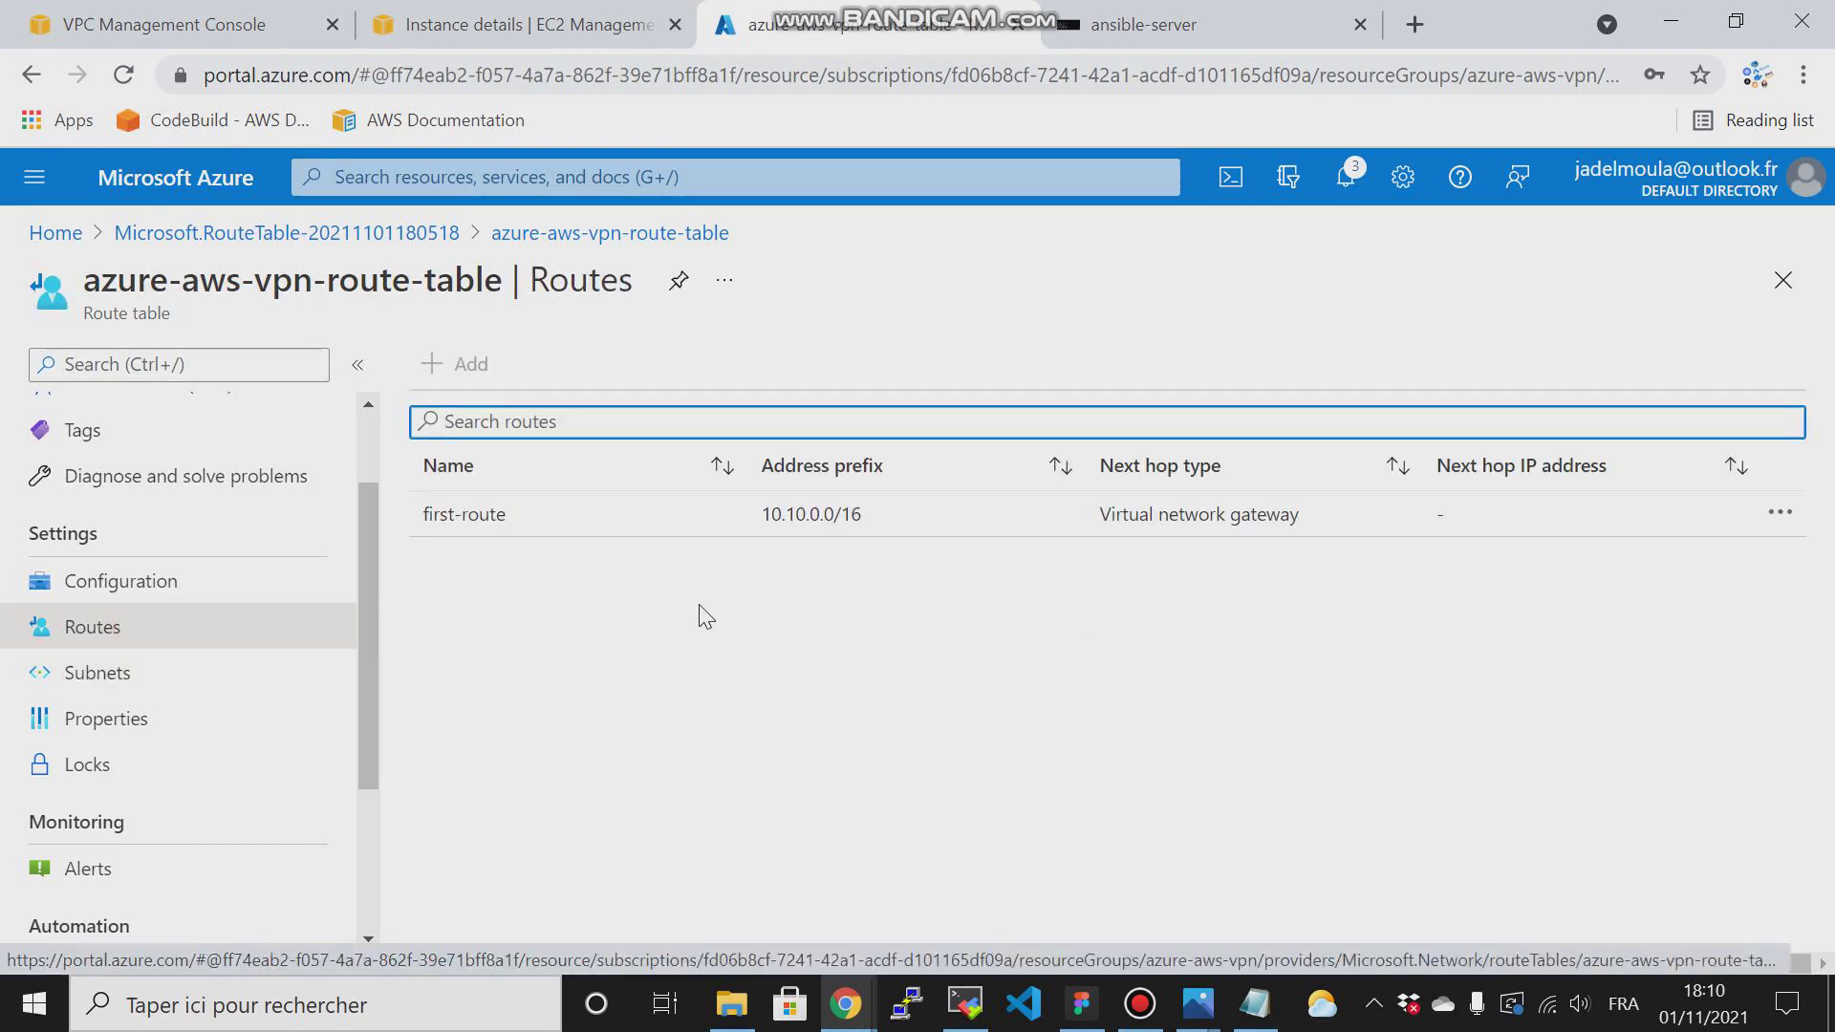
{"action": "left_click", "coordinate": [614, 522]}
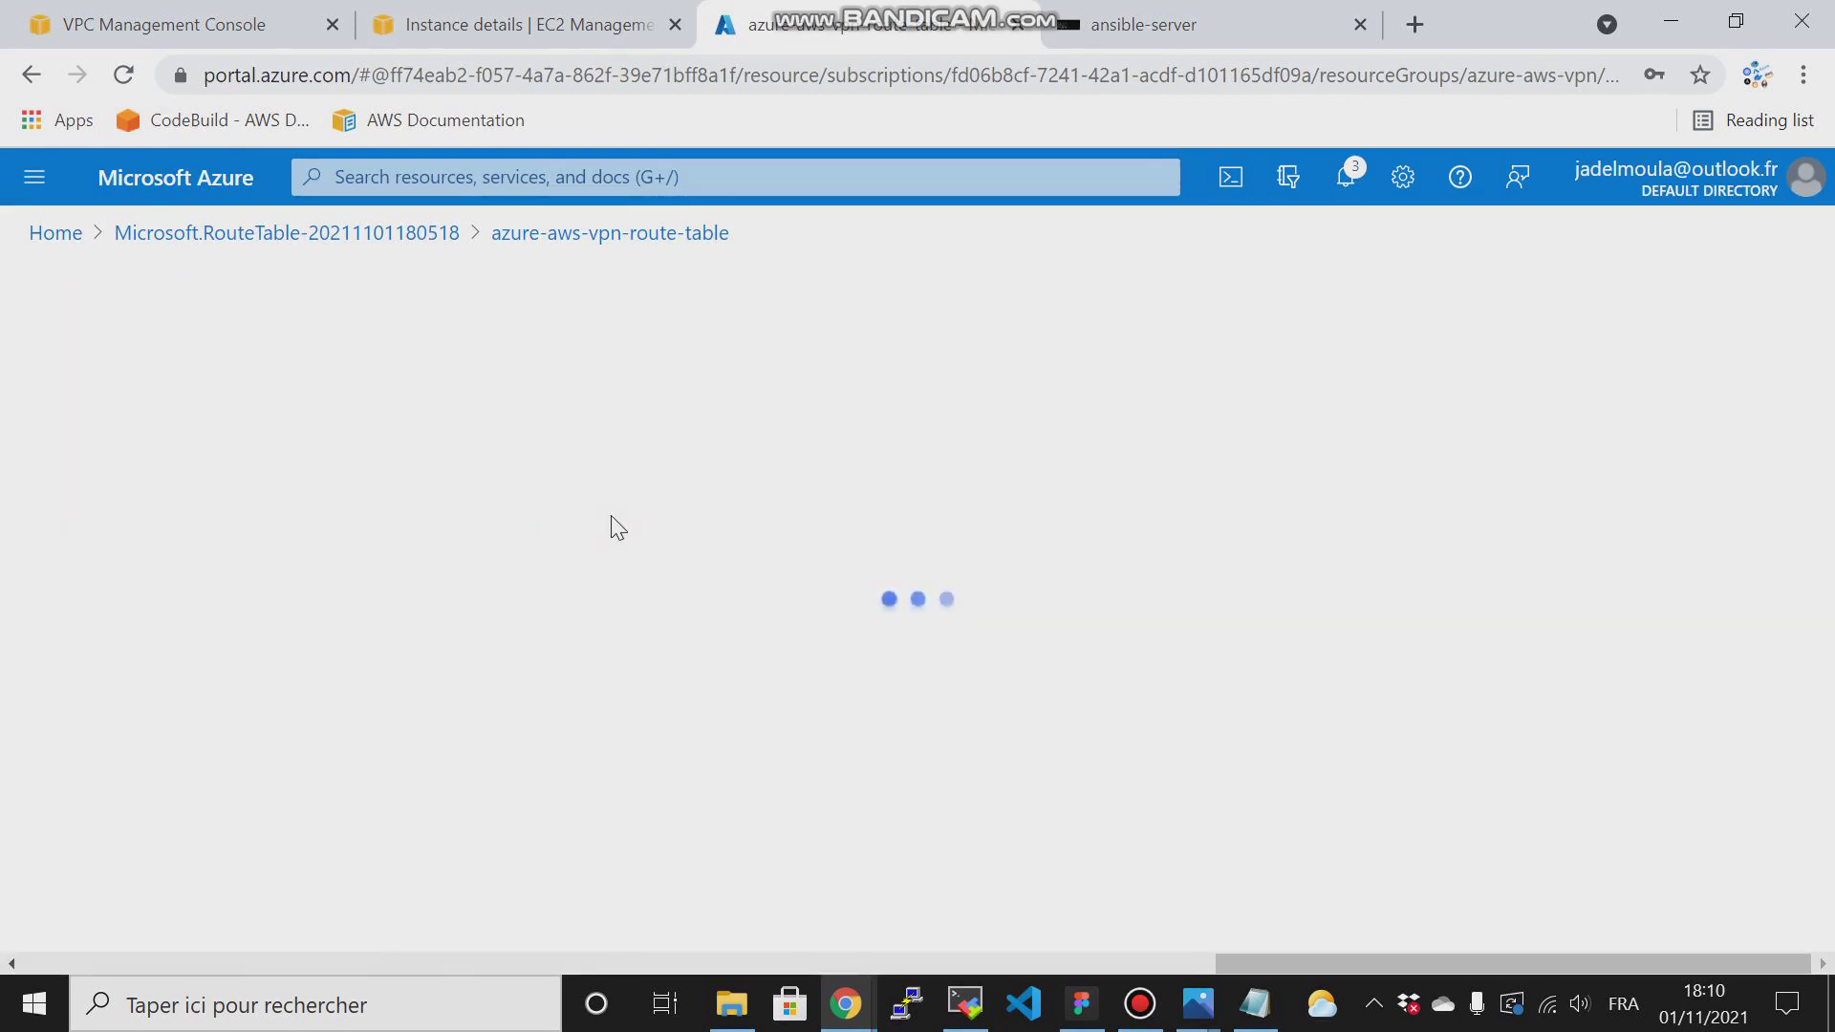
{"action": "left_click", "coordinate": [352, 538]}
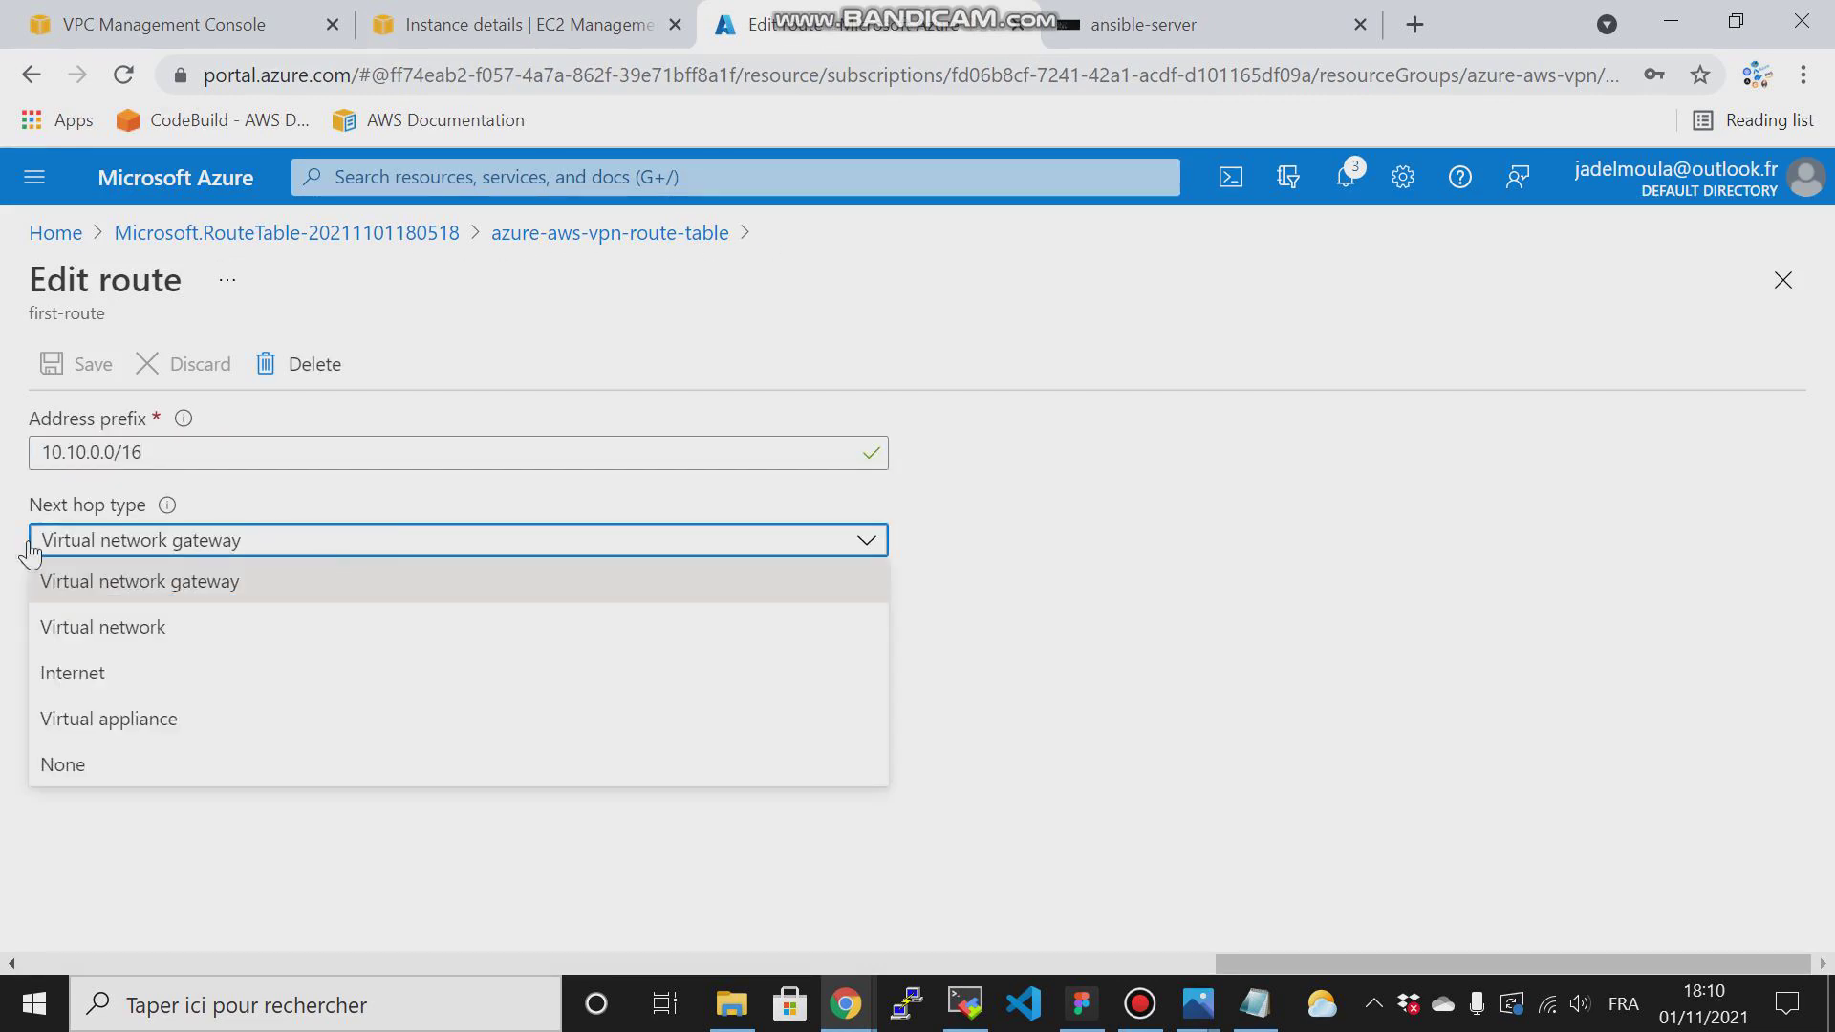
{"action": "left_click", "coordinate": [80, 772]}
{"action": "left_click", "coordinate": [53, 367]}
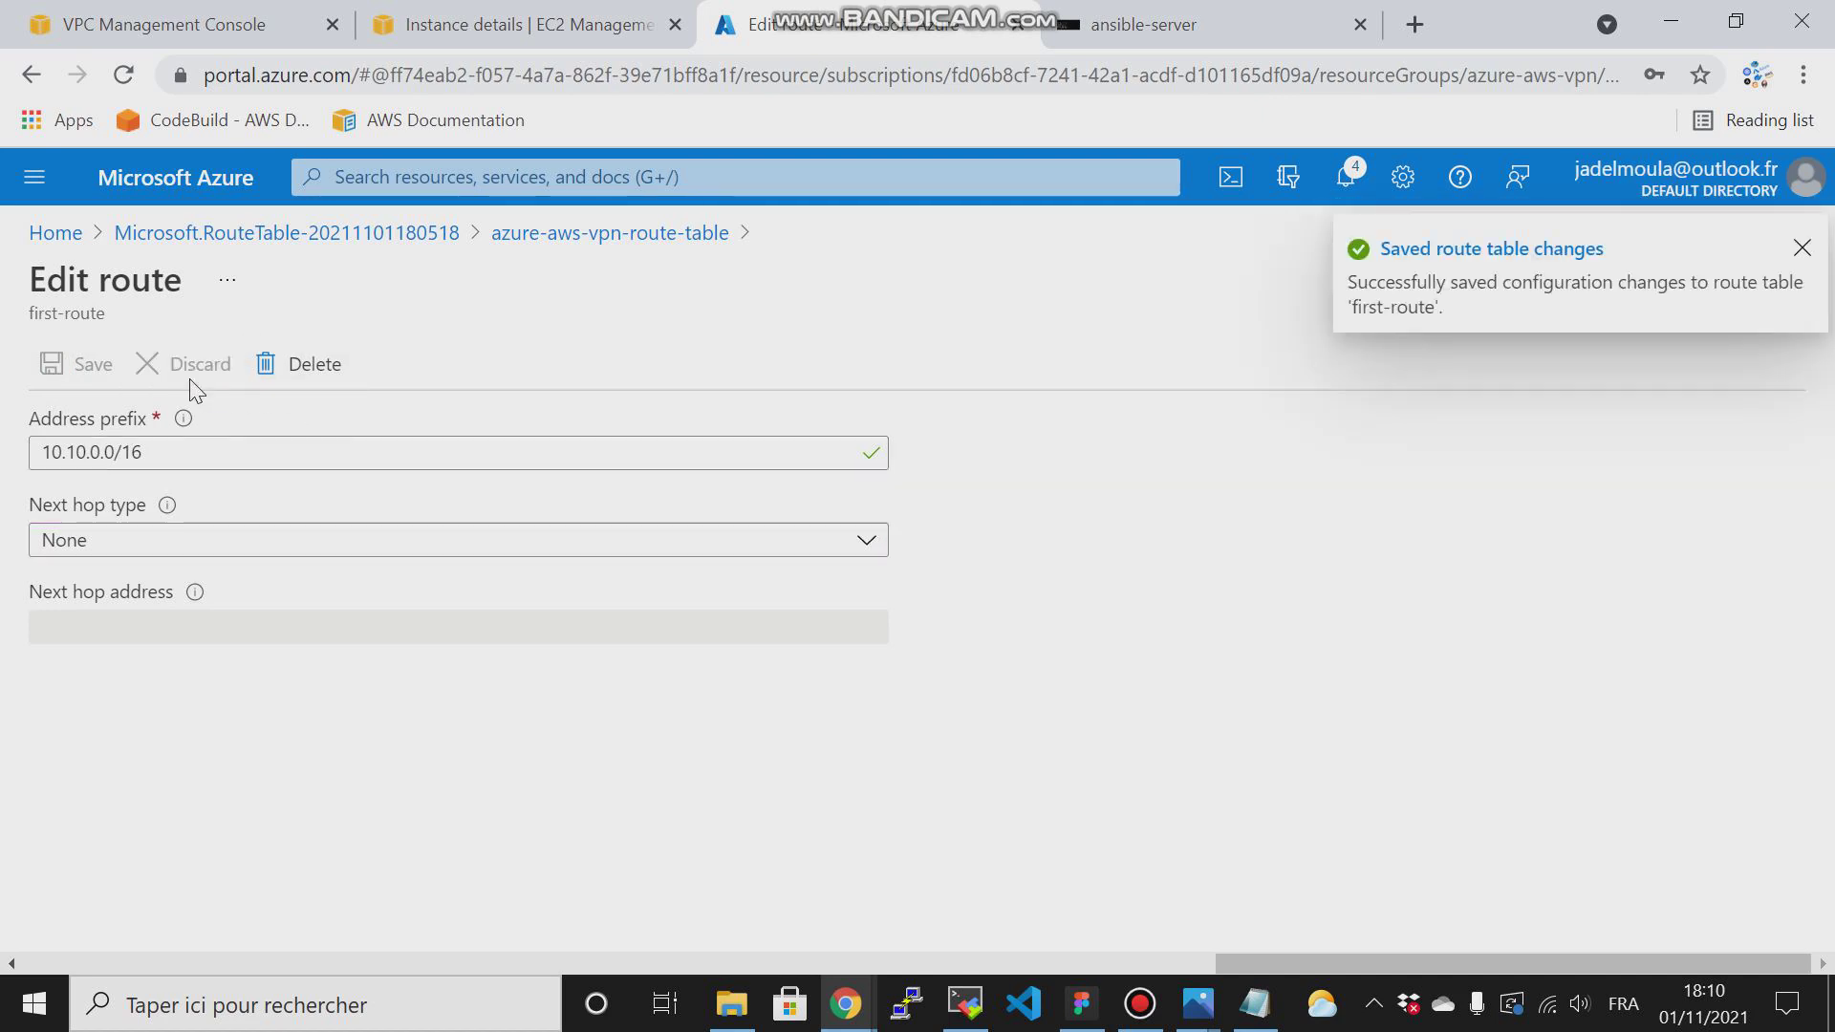
Step: Return to the route table, switch to the ansible-server terminal and ping 10.10.1.31 twice, stopping each ping after a few seconds
{"action": "left_click", "coordinate": [535, 235]}
{"action": "left_click", "coordinate": [1185, 30]}
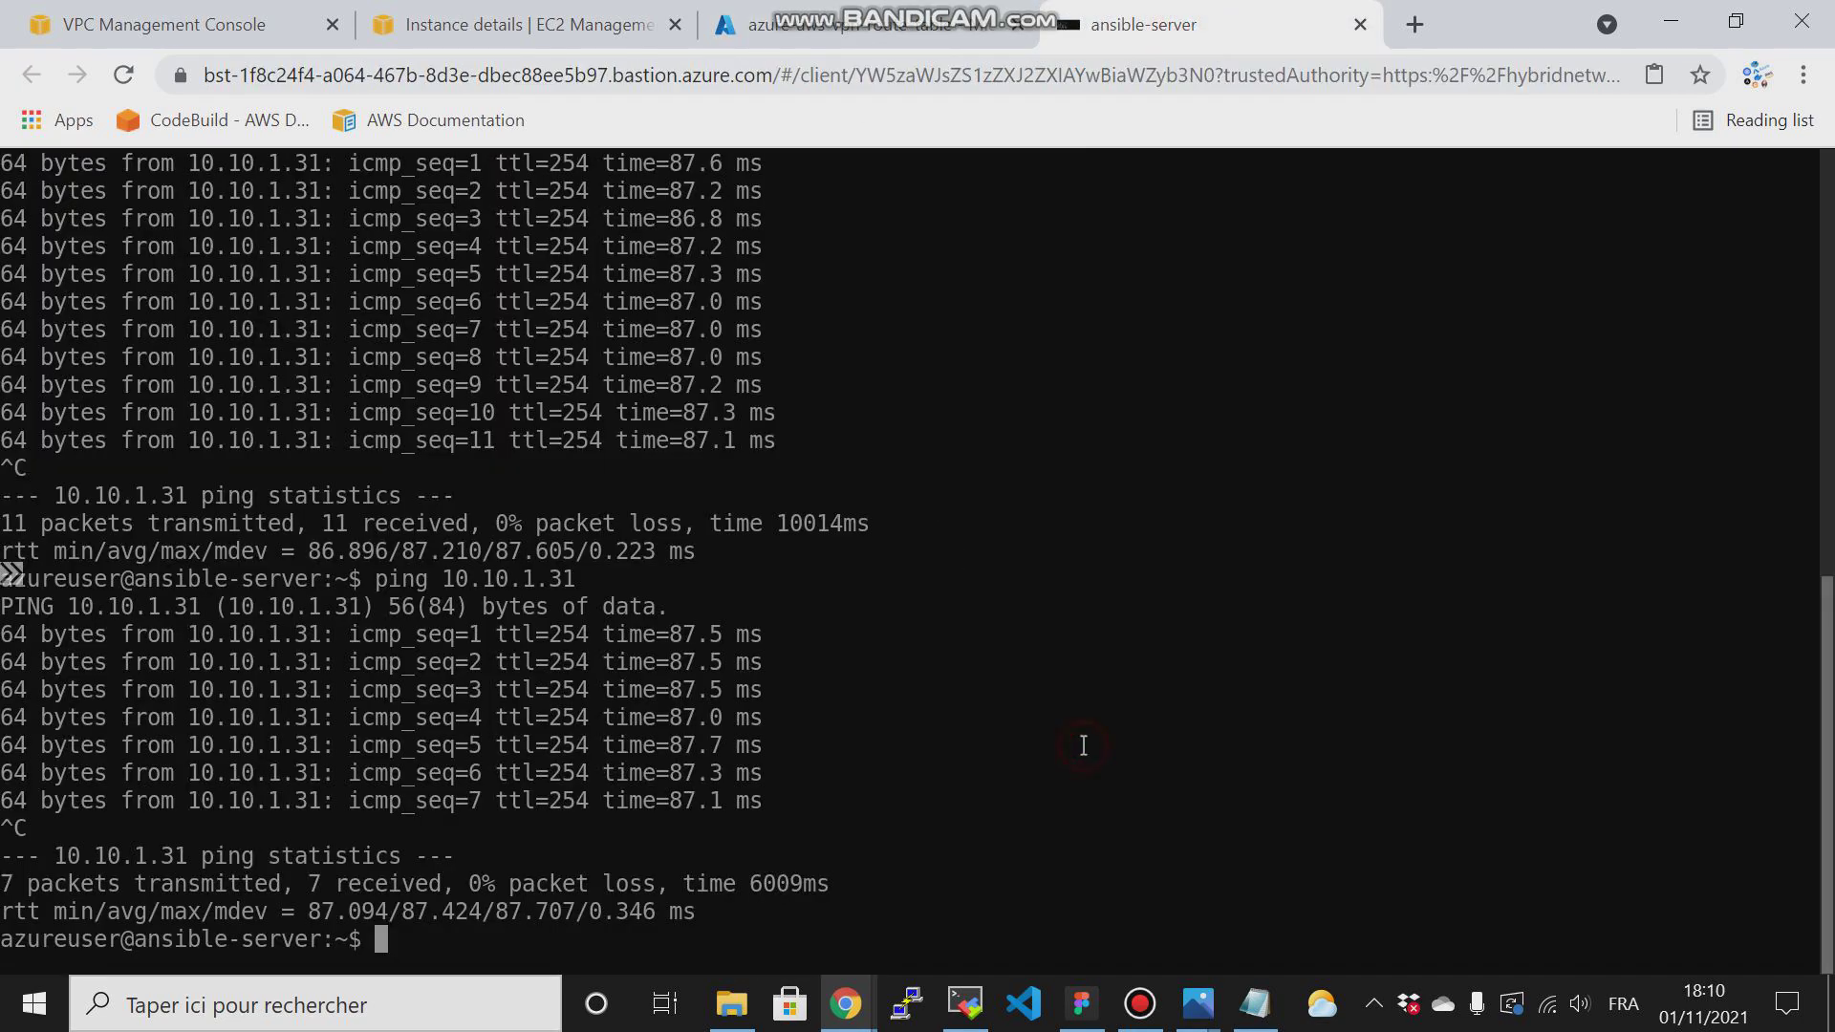
{"action": "key", "text": "Up"}
{"action": "key", "text": "Return"}
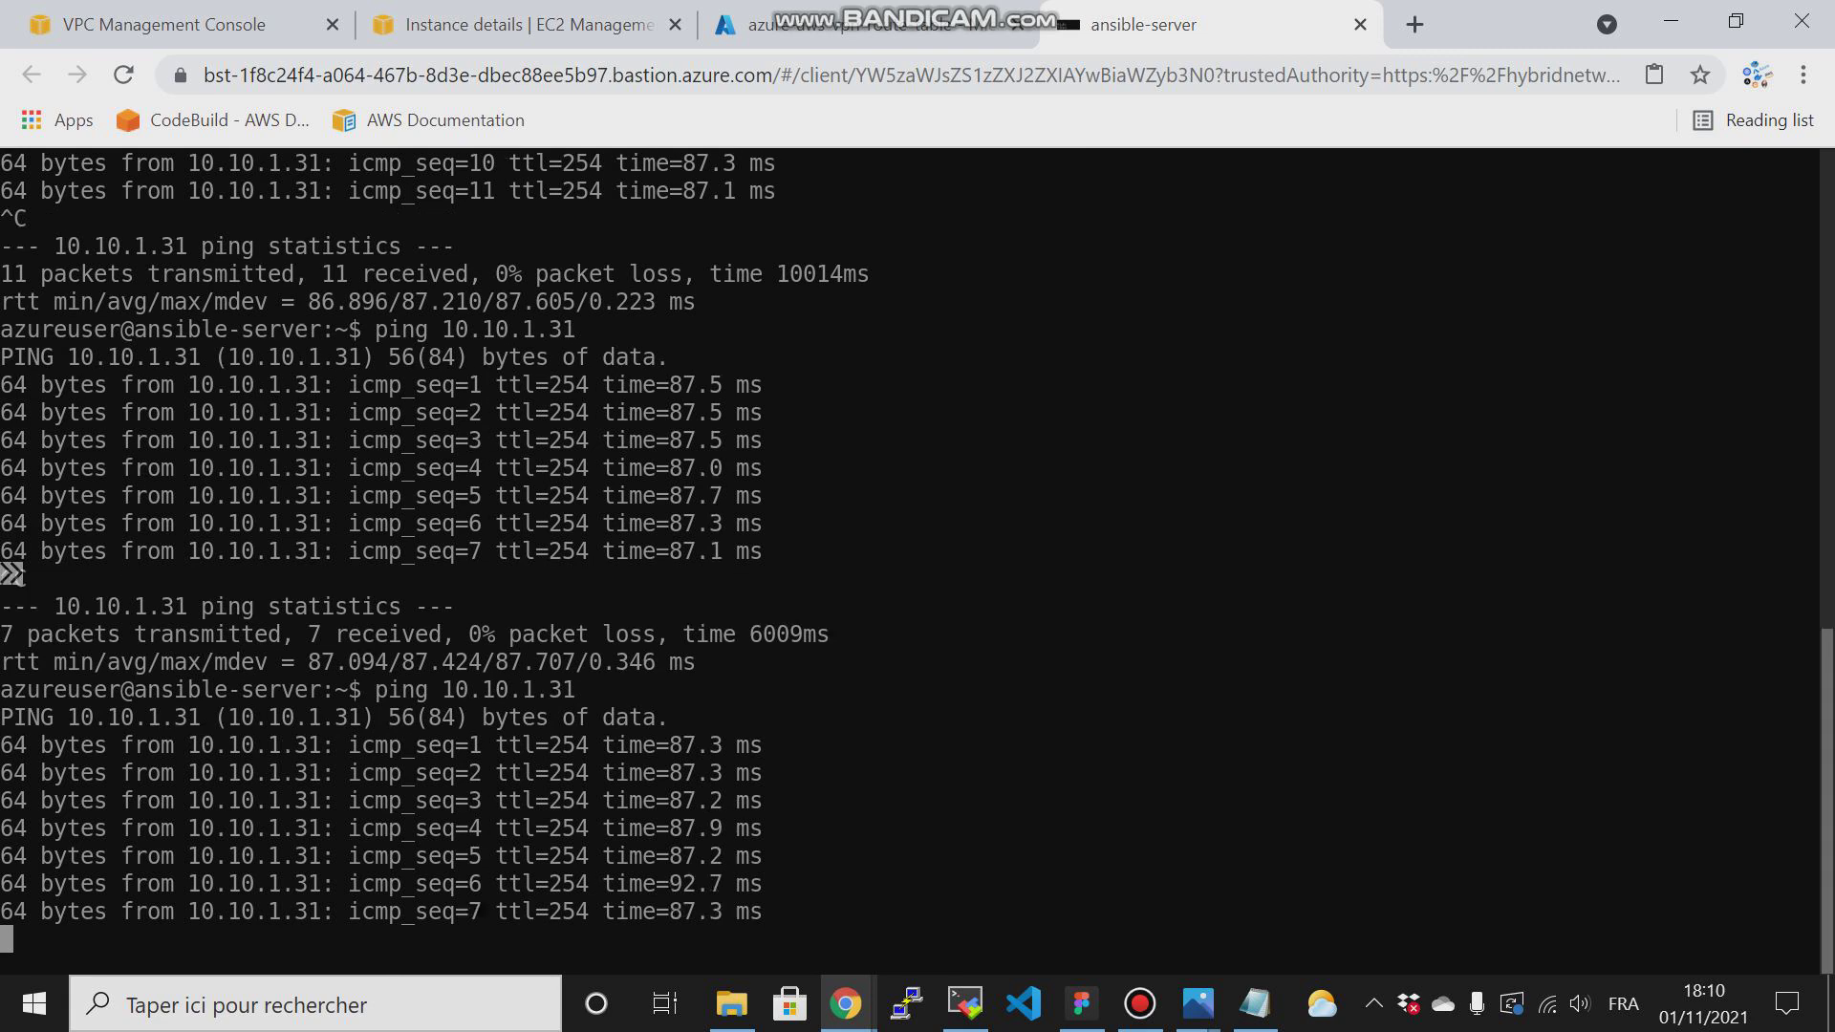
{"action": "key", "text": "ctrl+c"}
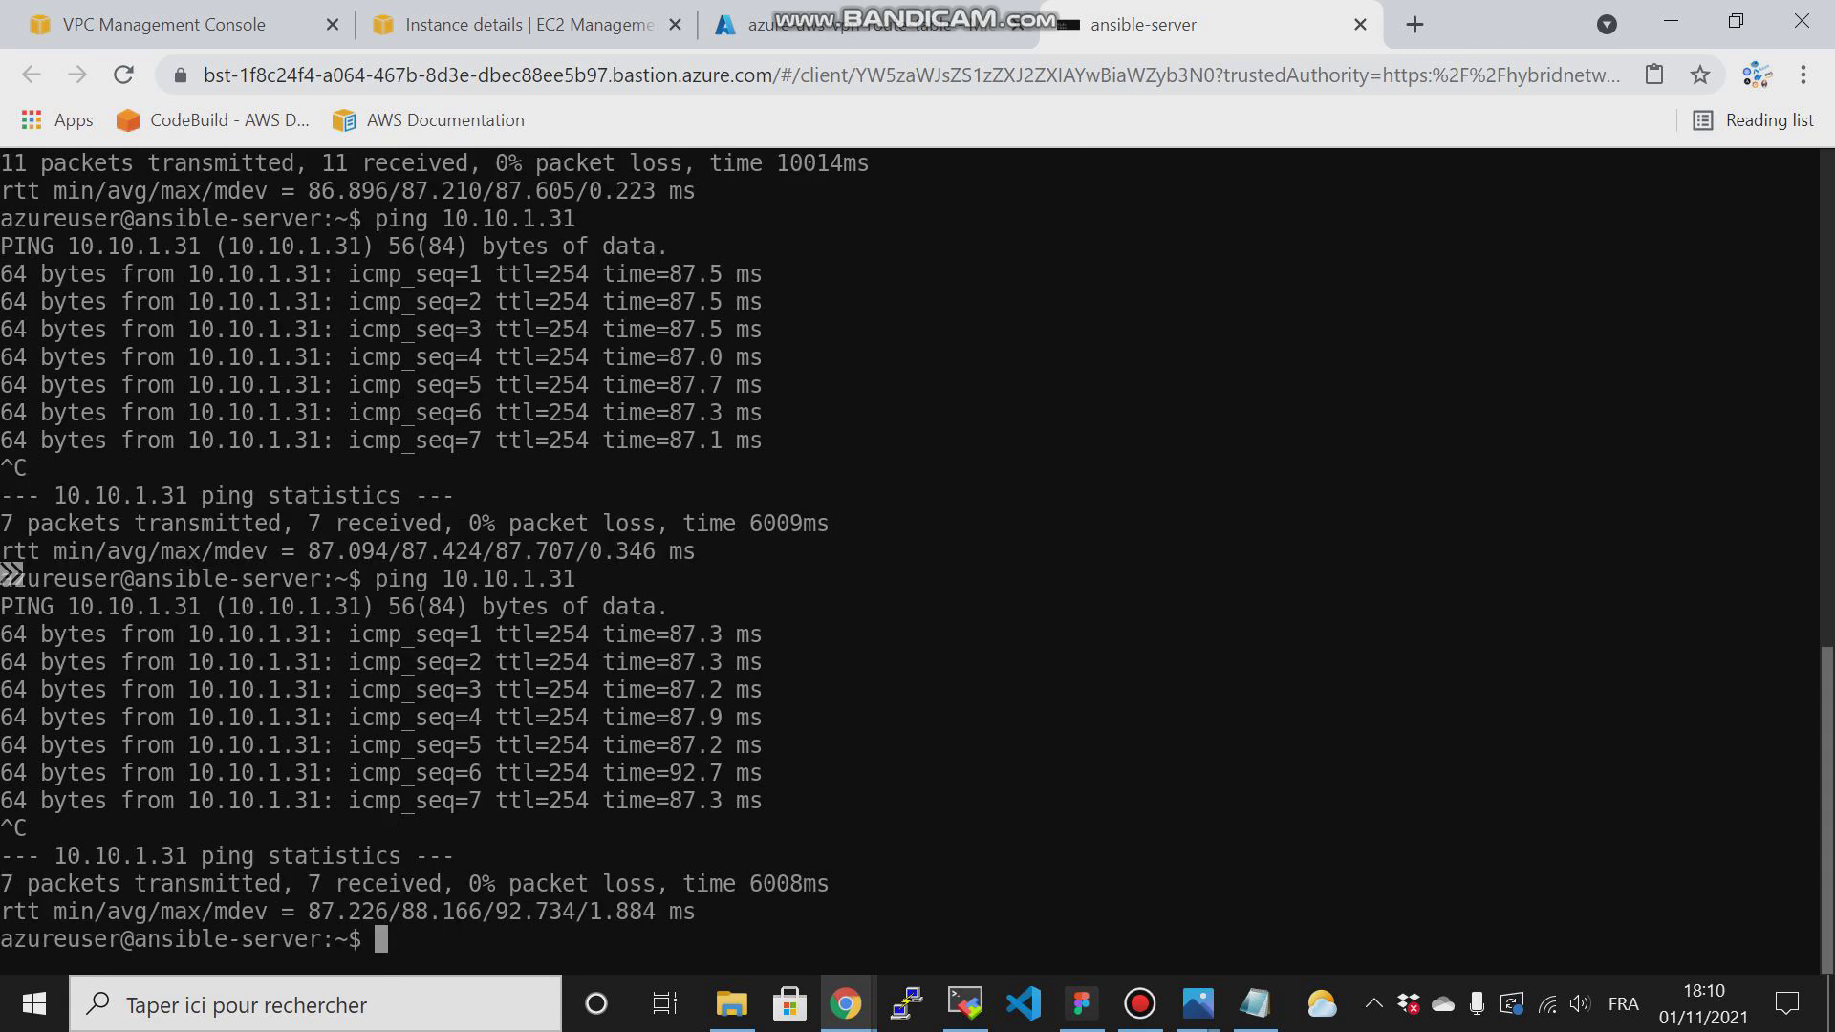
{"action": "key", "text": "Up"}
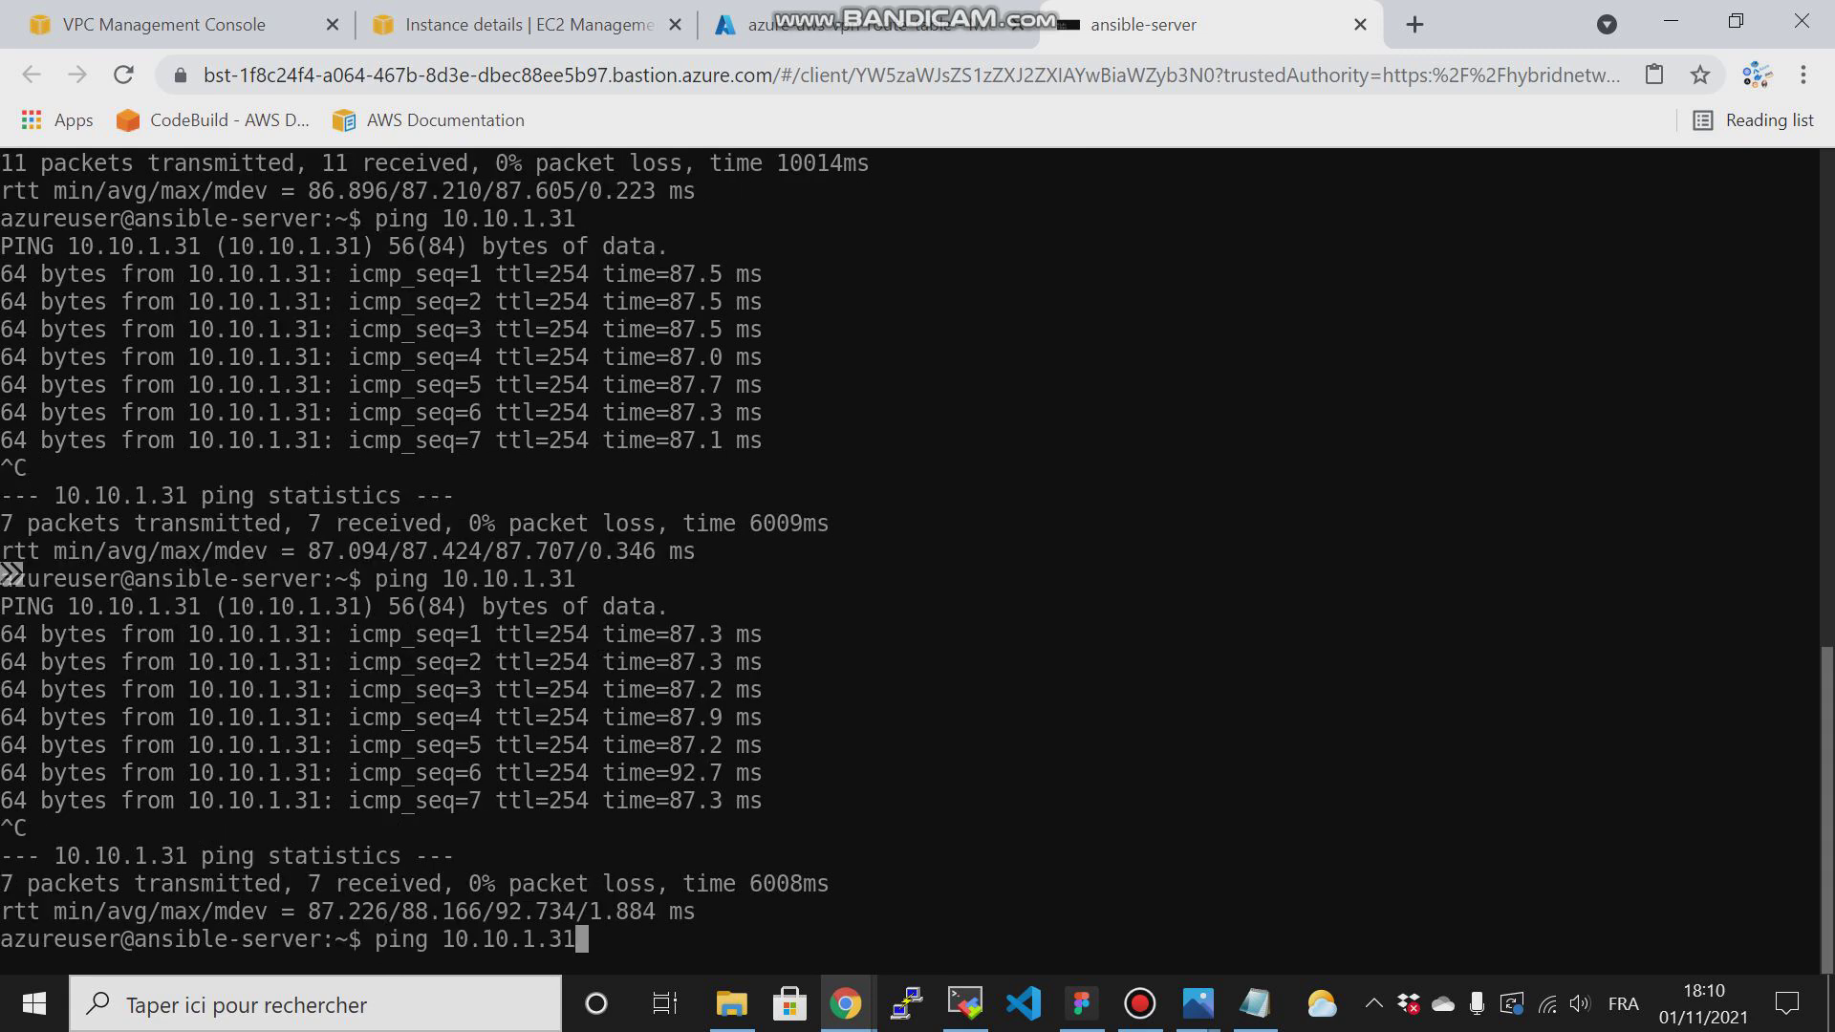
{"action": "key", "text": "Return"}
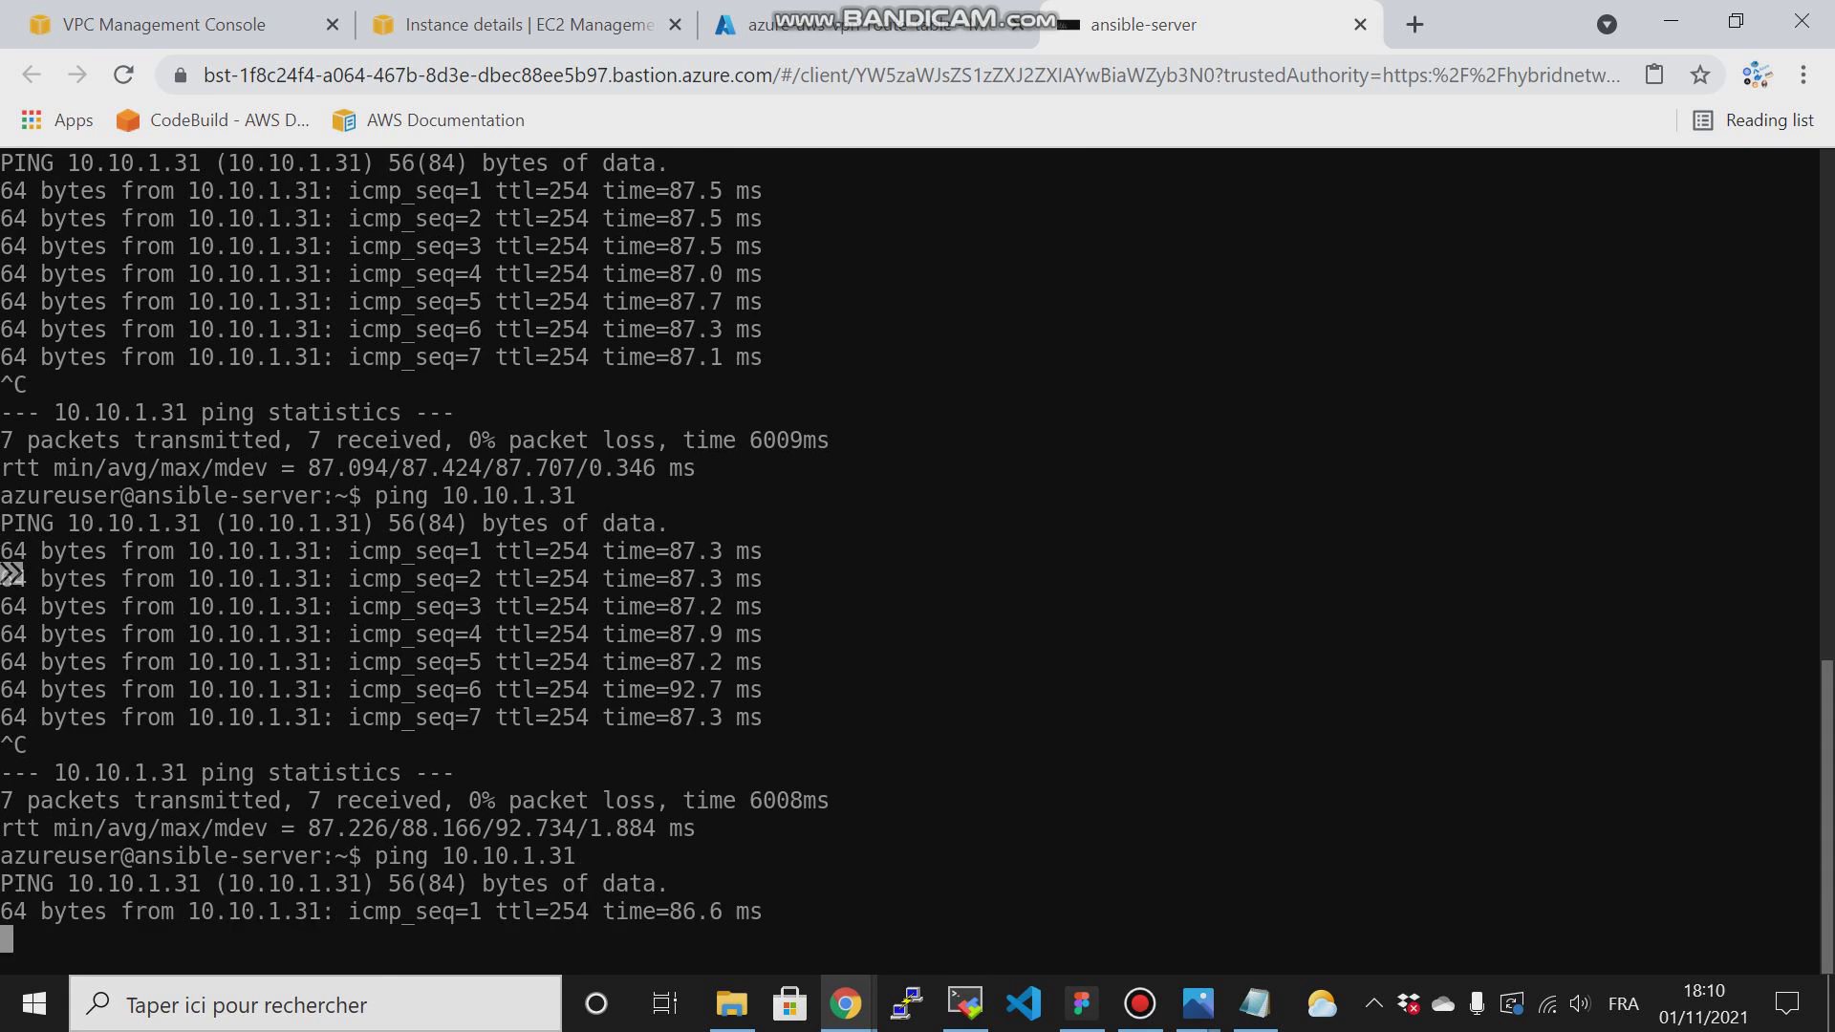
{"action": "key", "text": "ctrl+c"}
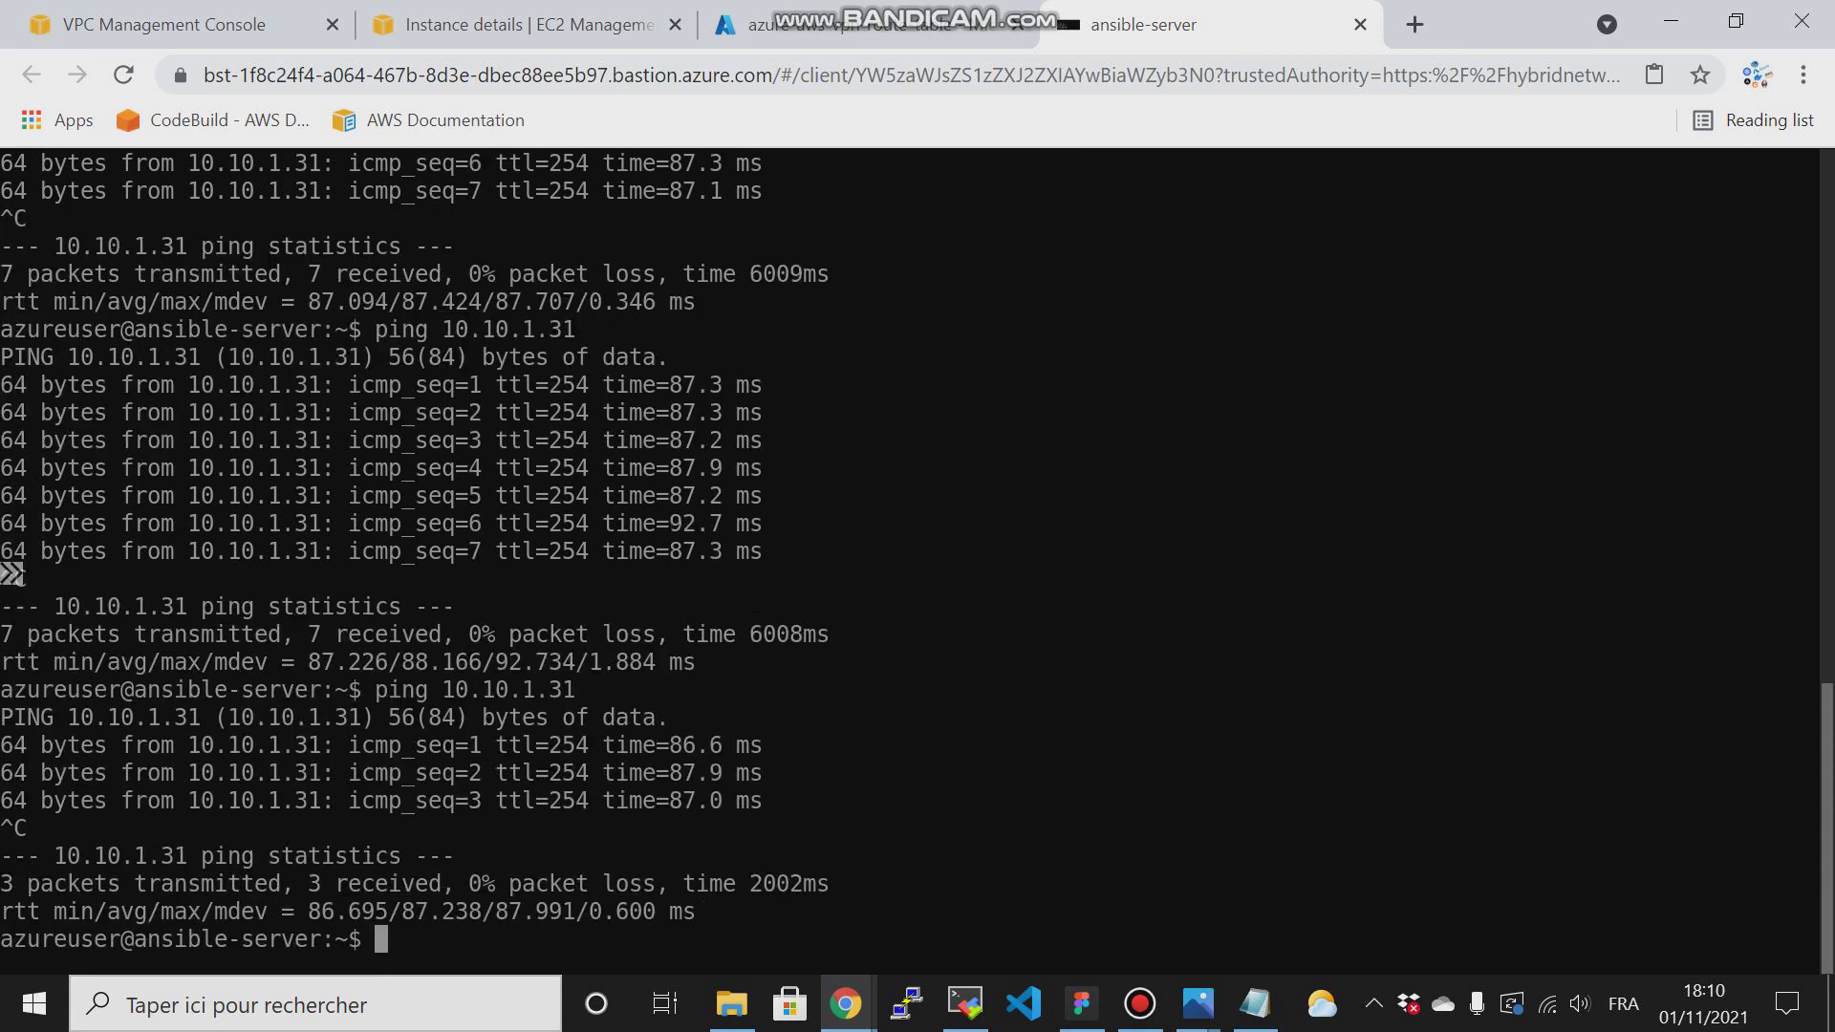
Step: Return to the Azure portal, reopen azure-aws-vpn-route-table from the Route tables list and check the next hop type of first-route
{"action": "left_click", "coordinate": [870, 19]}
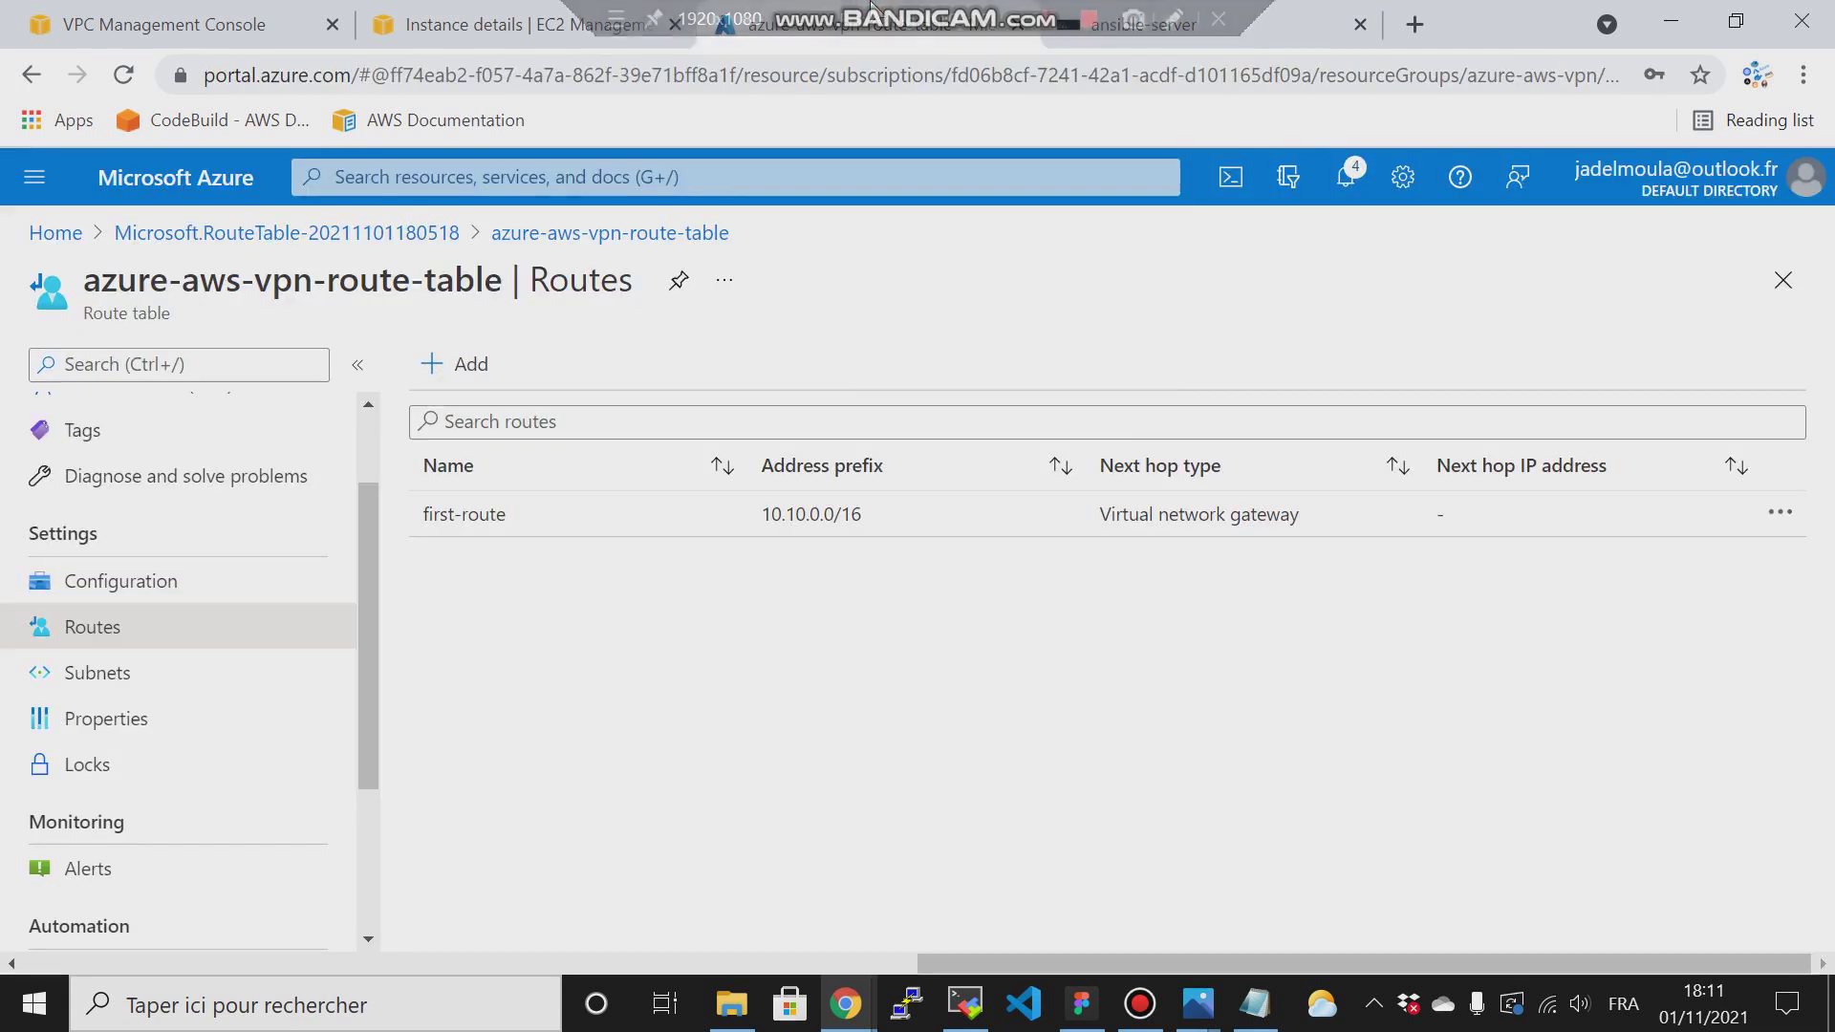
{"action": "left_click", "coordinate": [720, 528]}
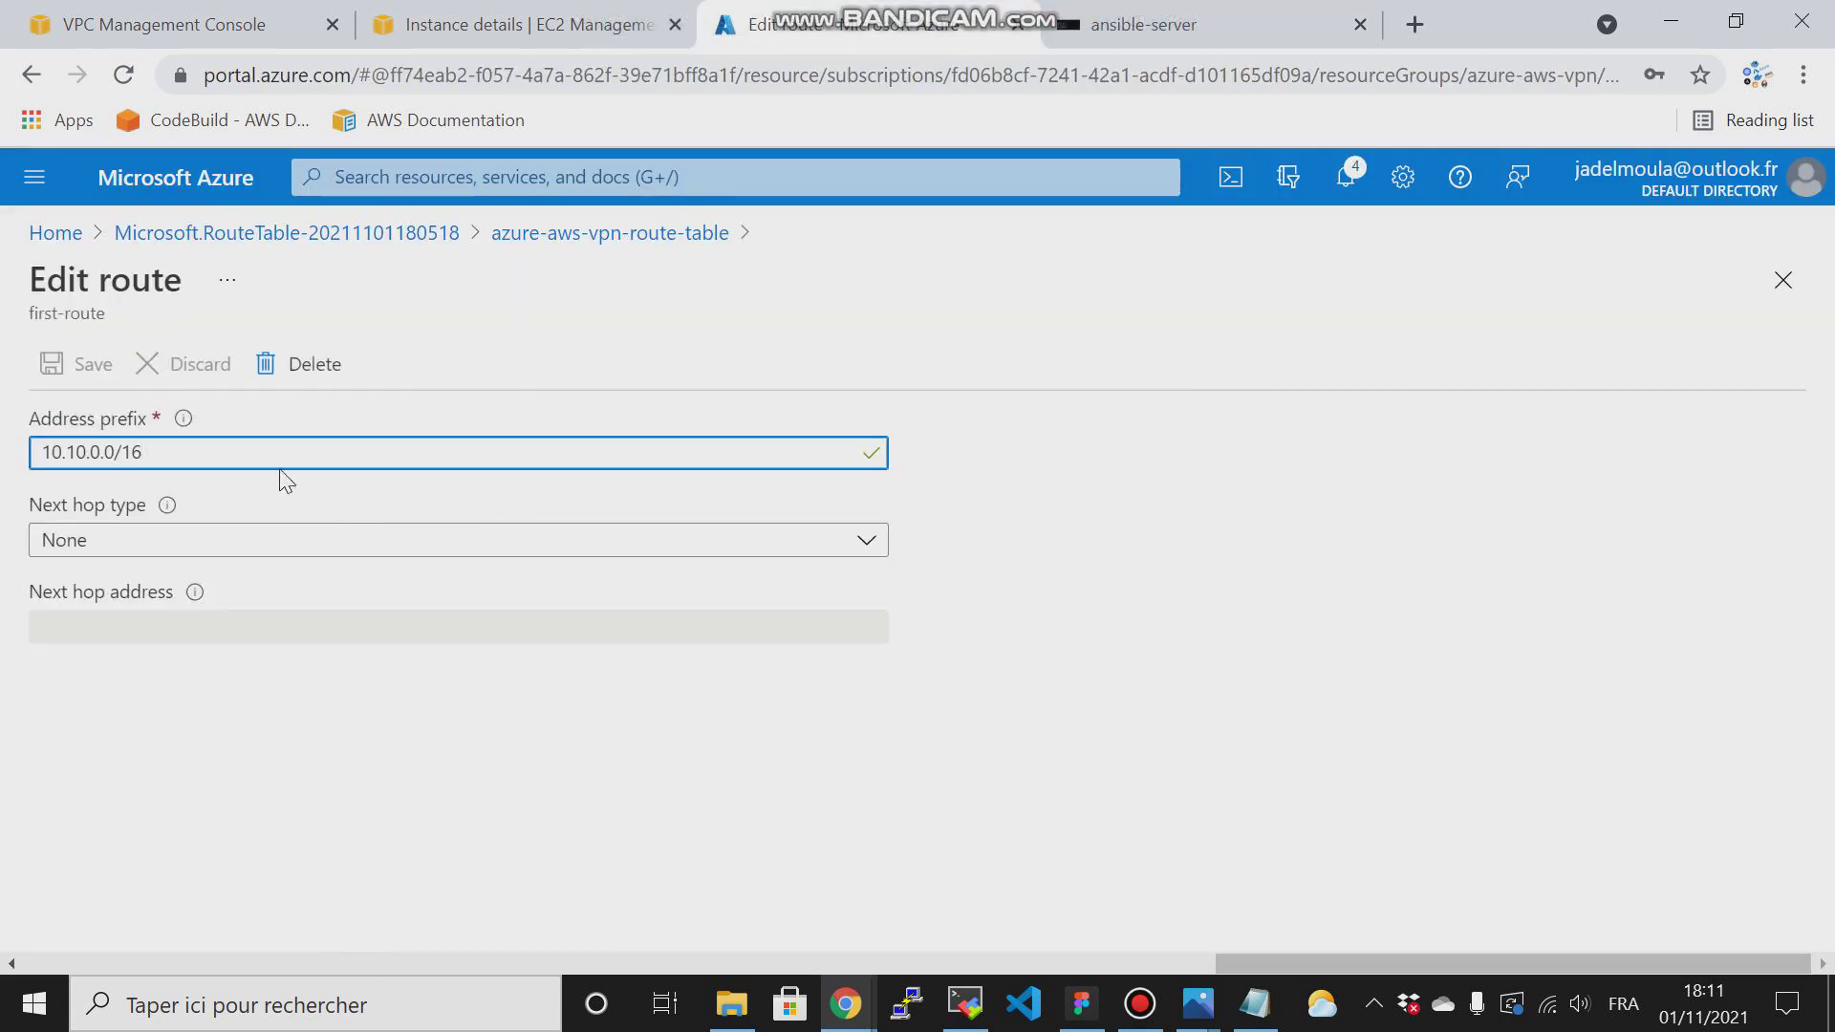
{"action": "left_click", "coordinate": [196, 234]}
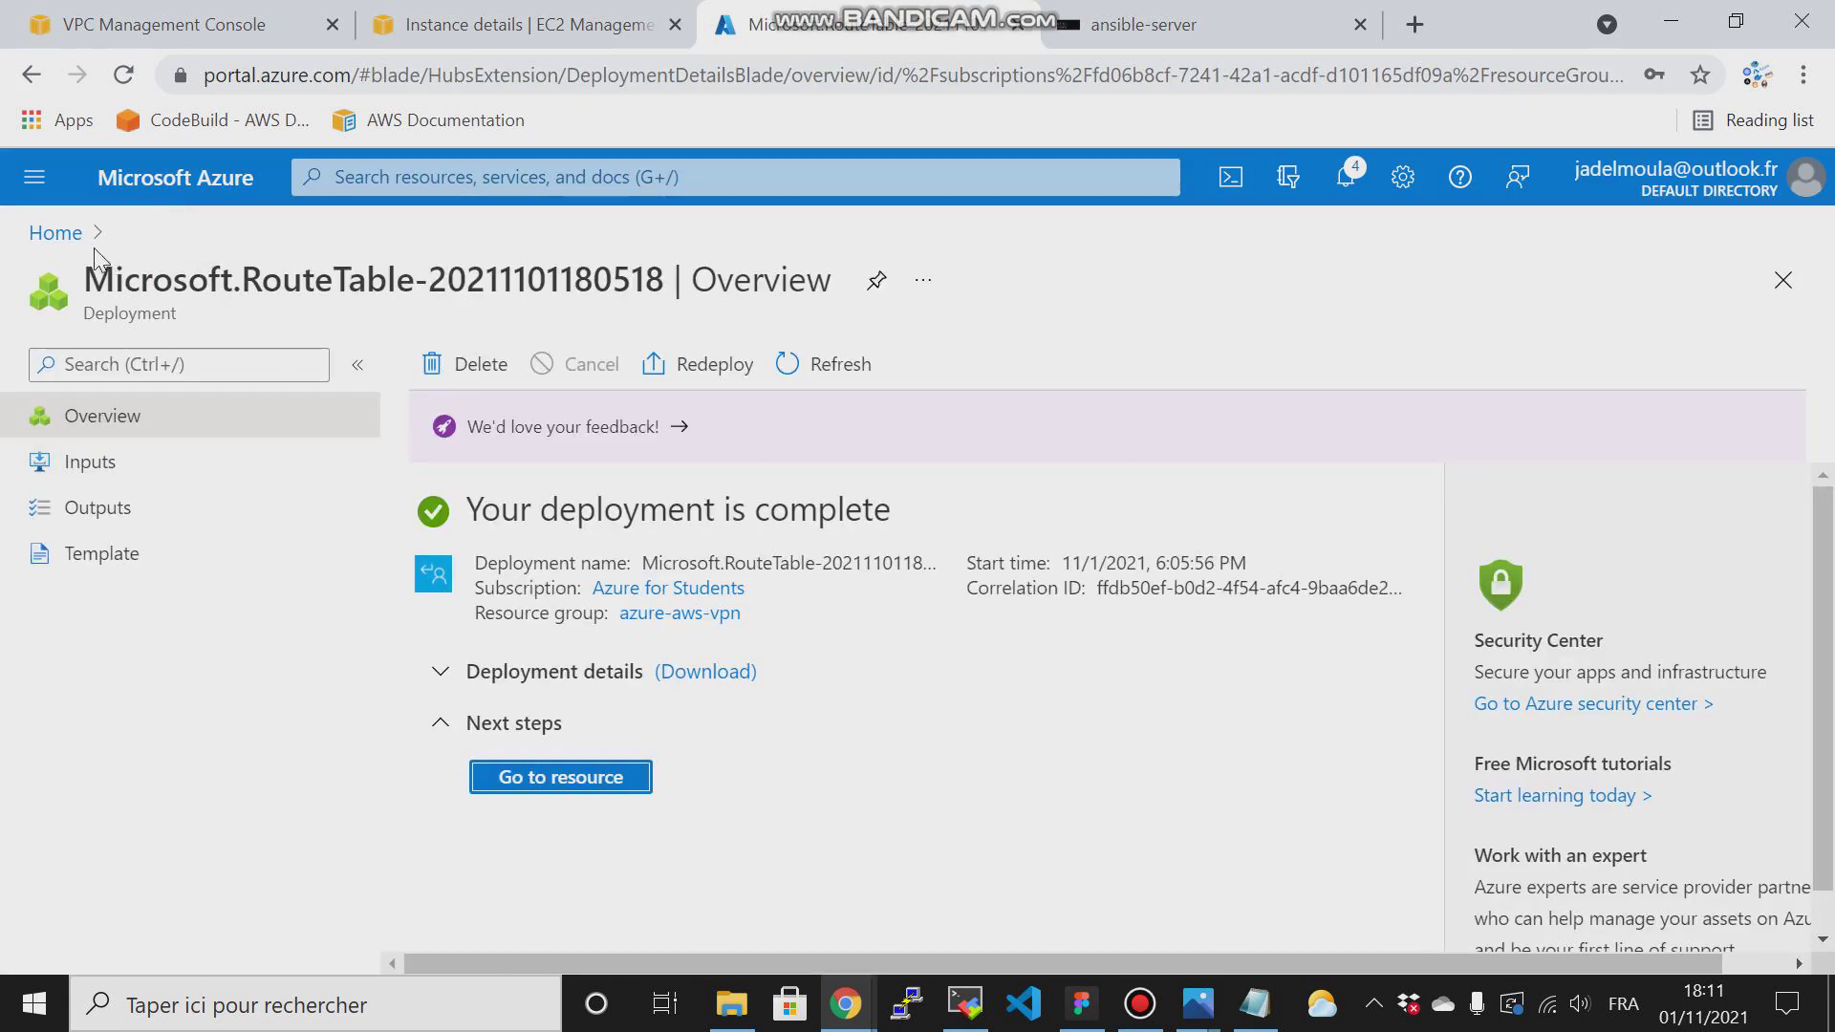
{"action": "left_click", "coordinate": [55, 234]}
{"action": "left_click", "coordinate": [373, 340]}
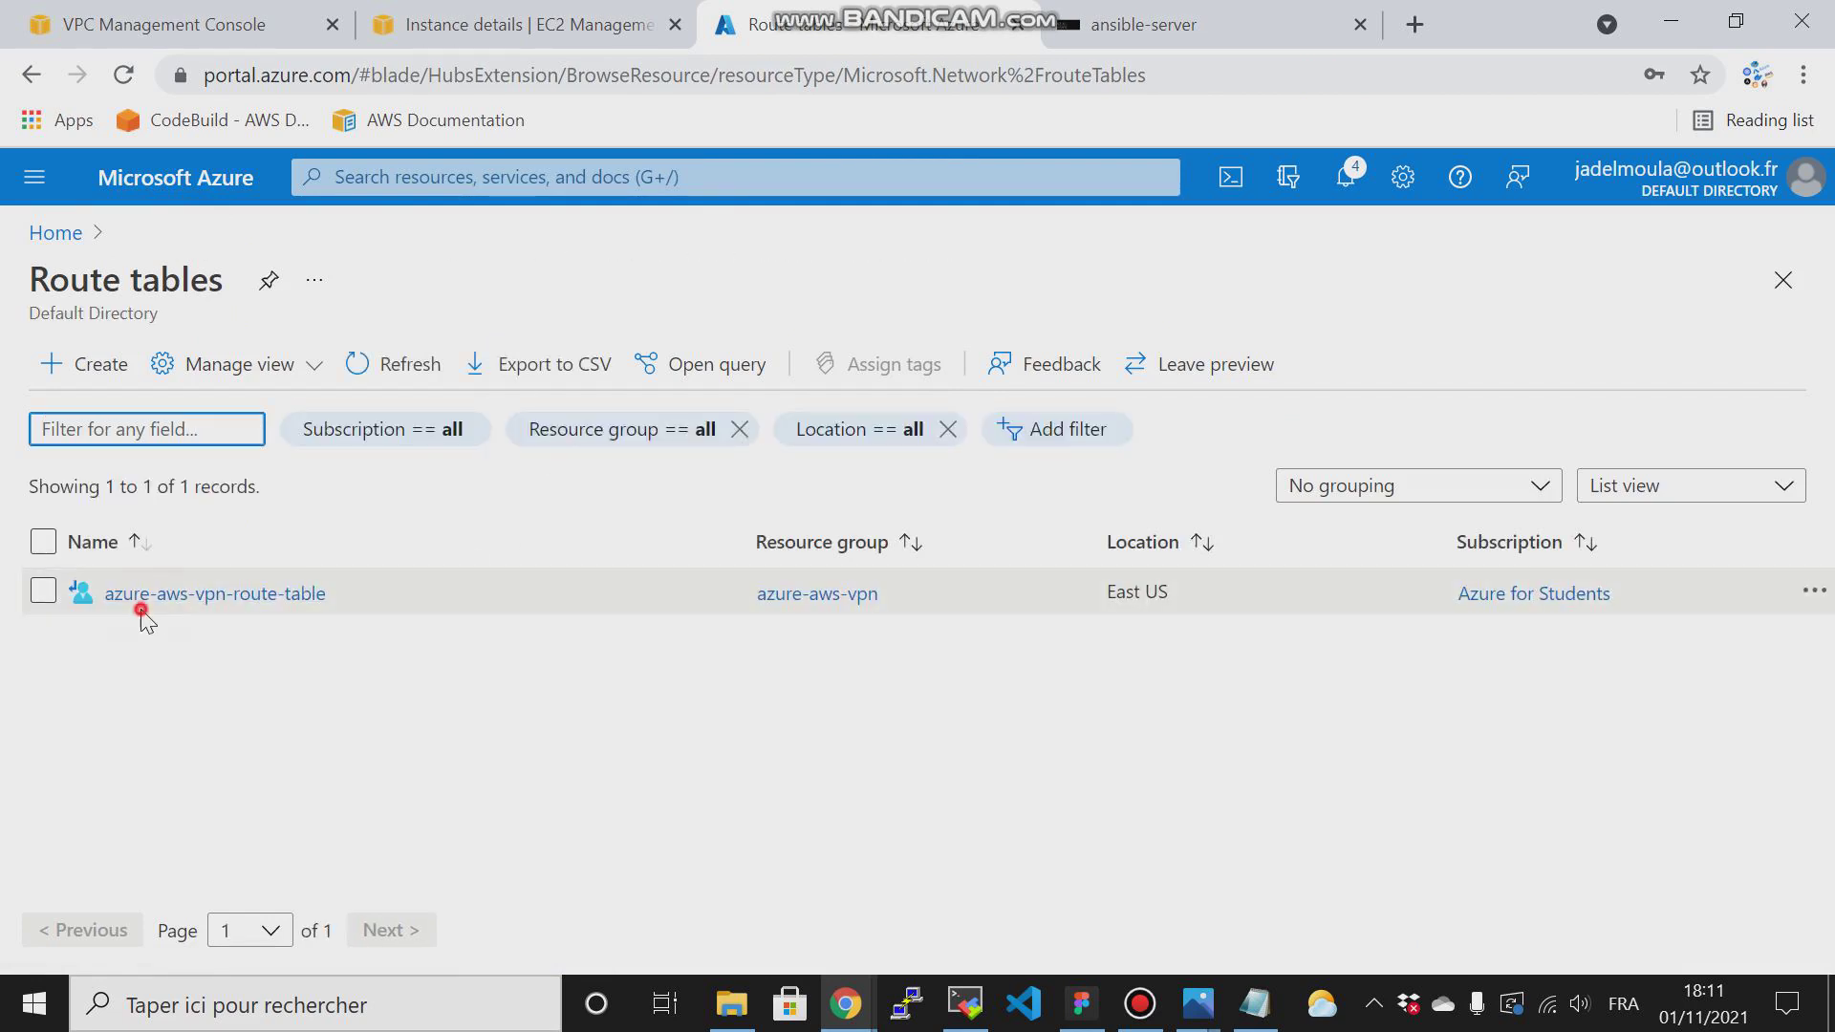
{"action": "left_click", "coordinate": [133, 595]}
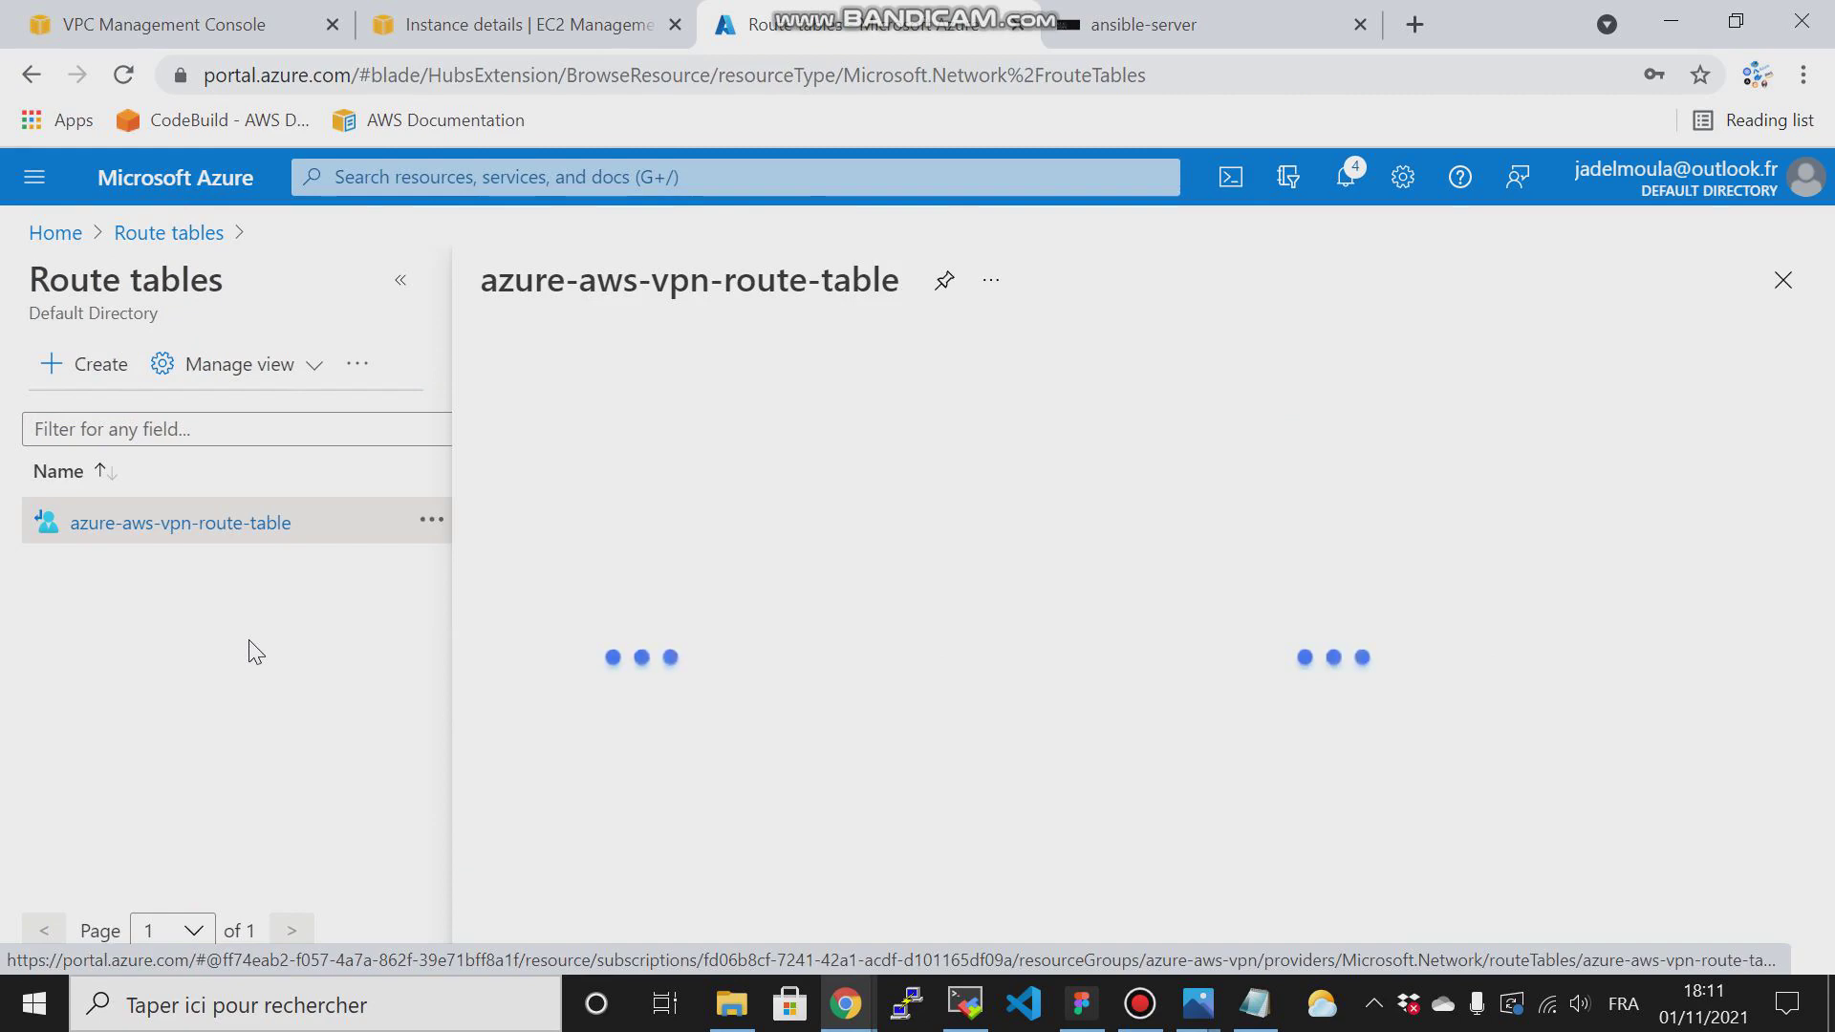
{"action": "left_click", "coordinate": [87, 750]}
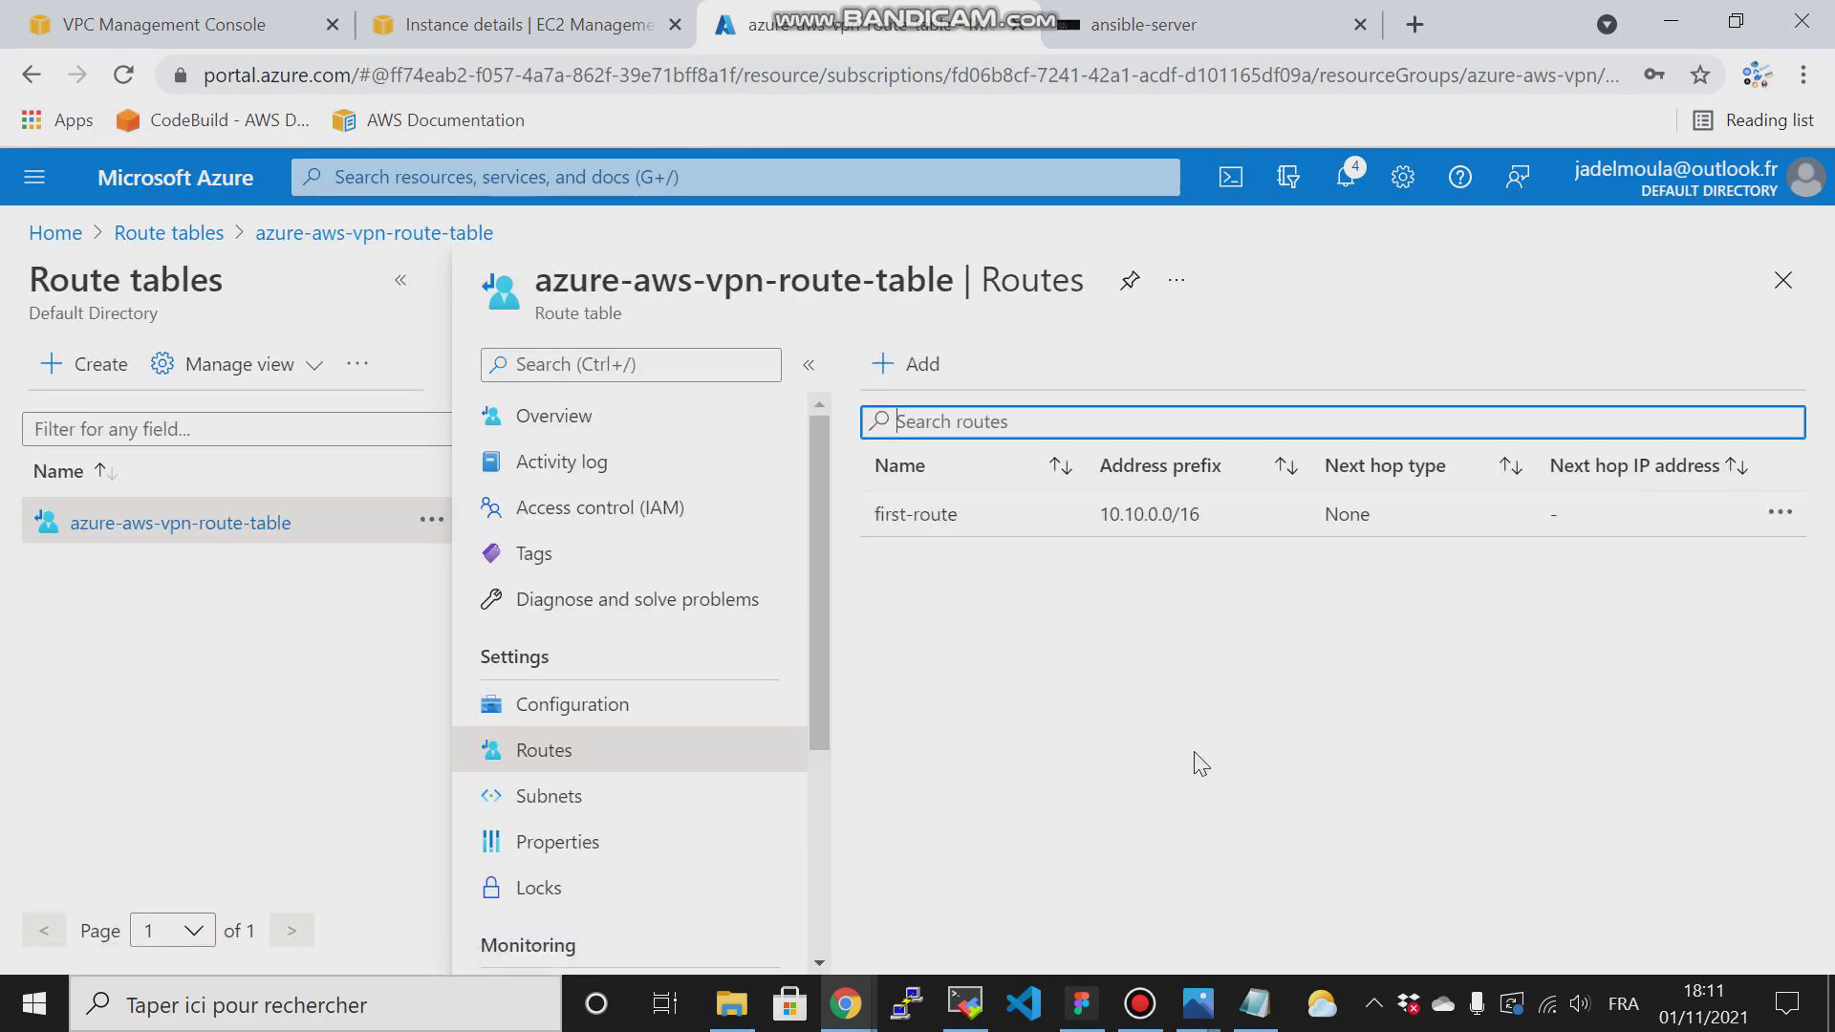
Step: Switch to the ansible-server terminal, start pinging 10.10.1.31 again and return to the route table in the Azure portal
{"action": "left_click", "coordinate": [1130, 19]}
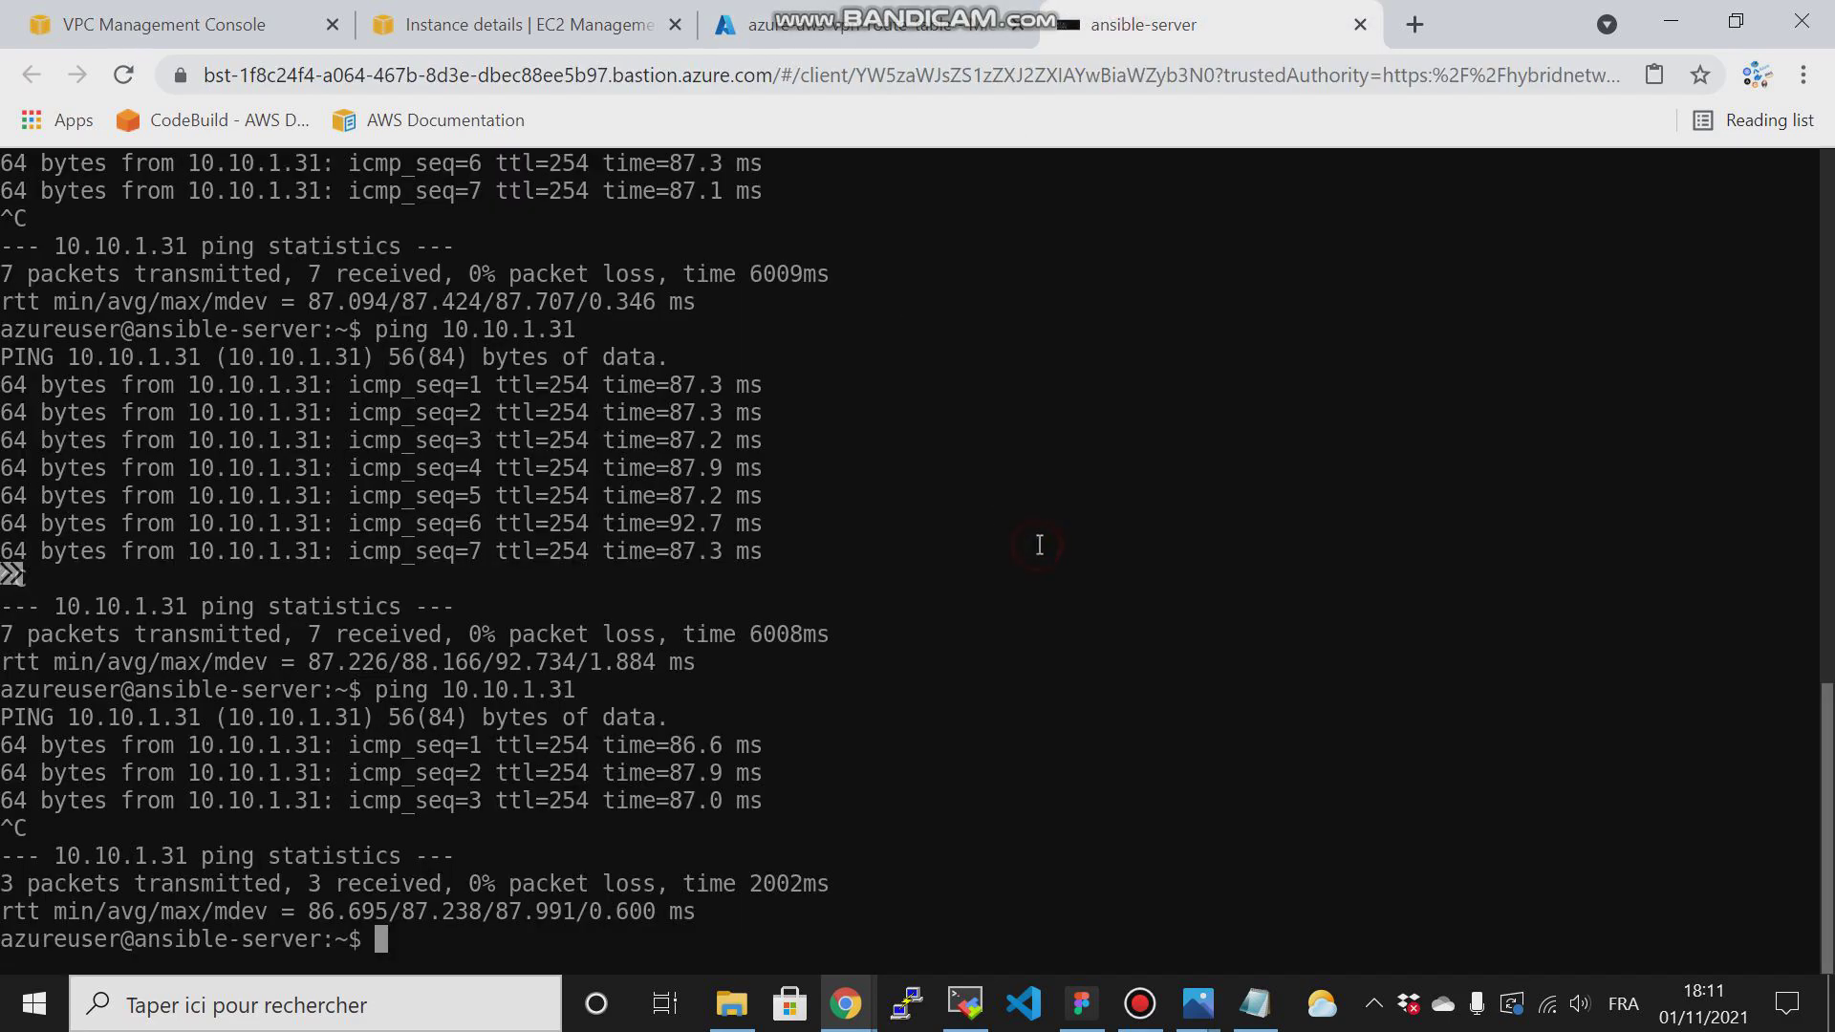
{"action": "key", "text": "Up"}
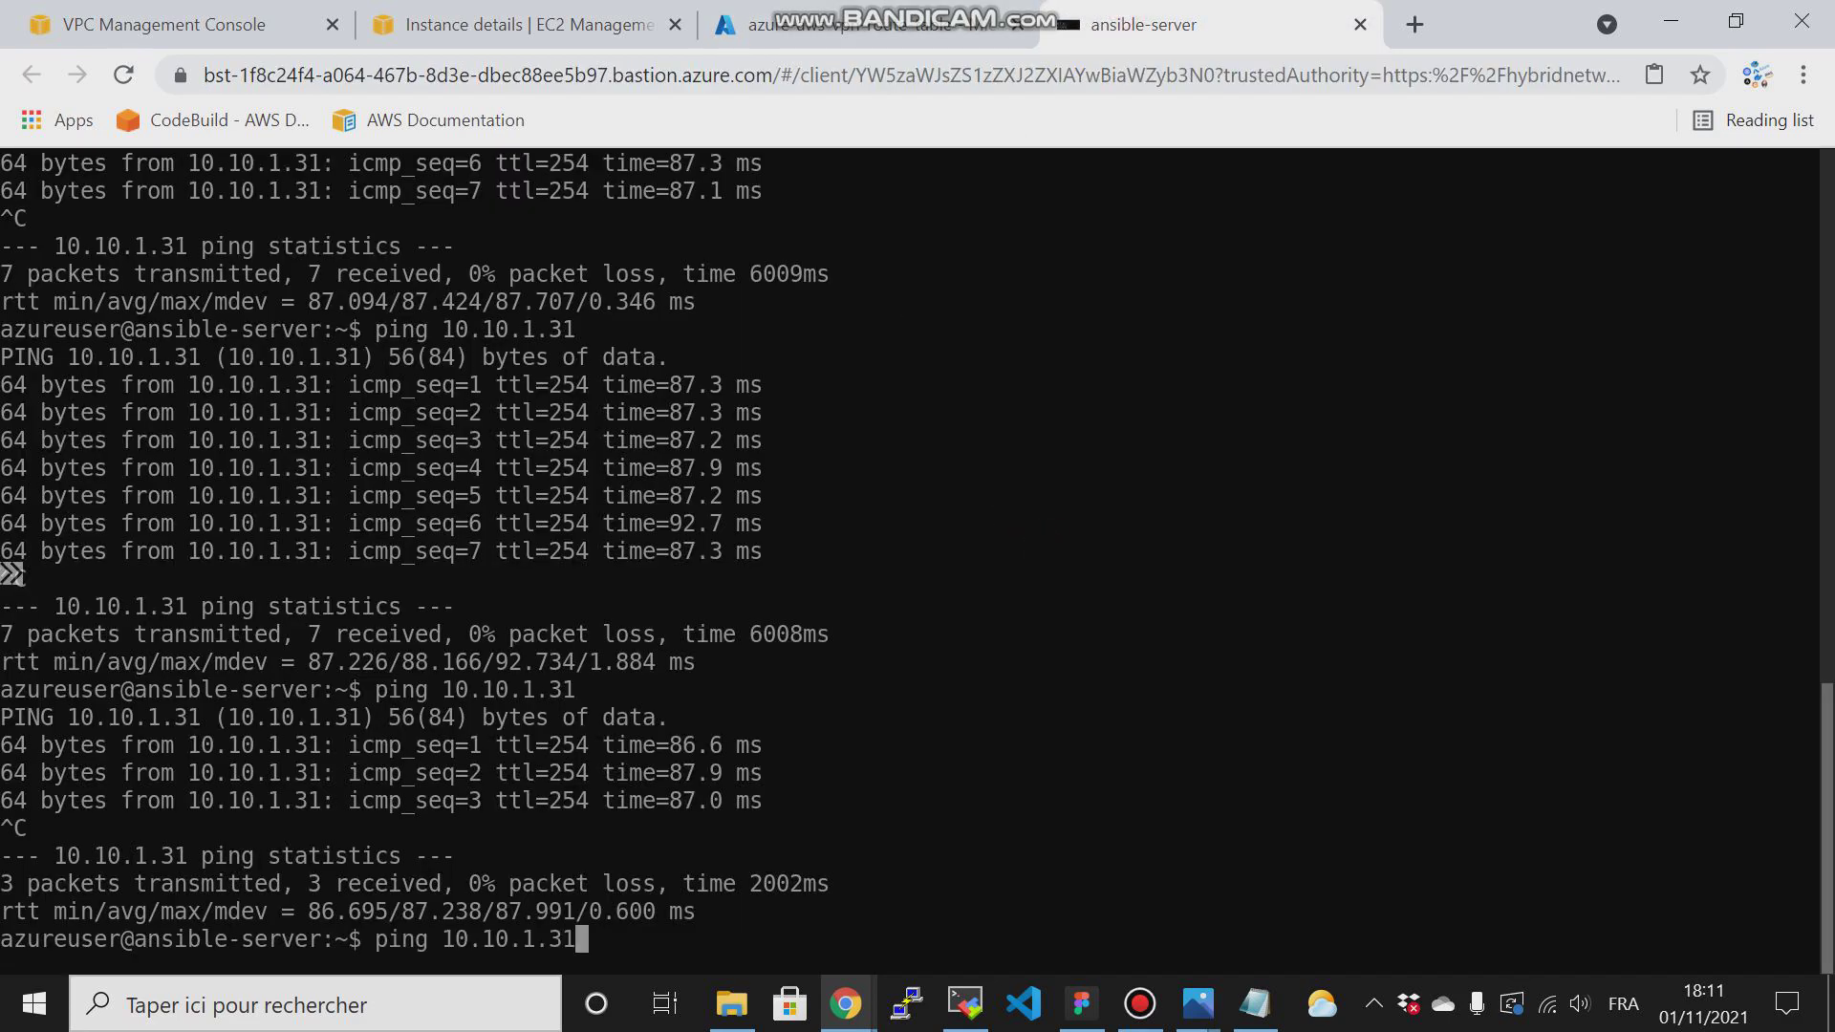
{"action": "key", "text": "Return"}
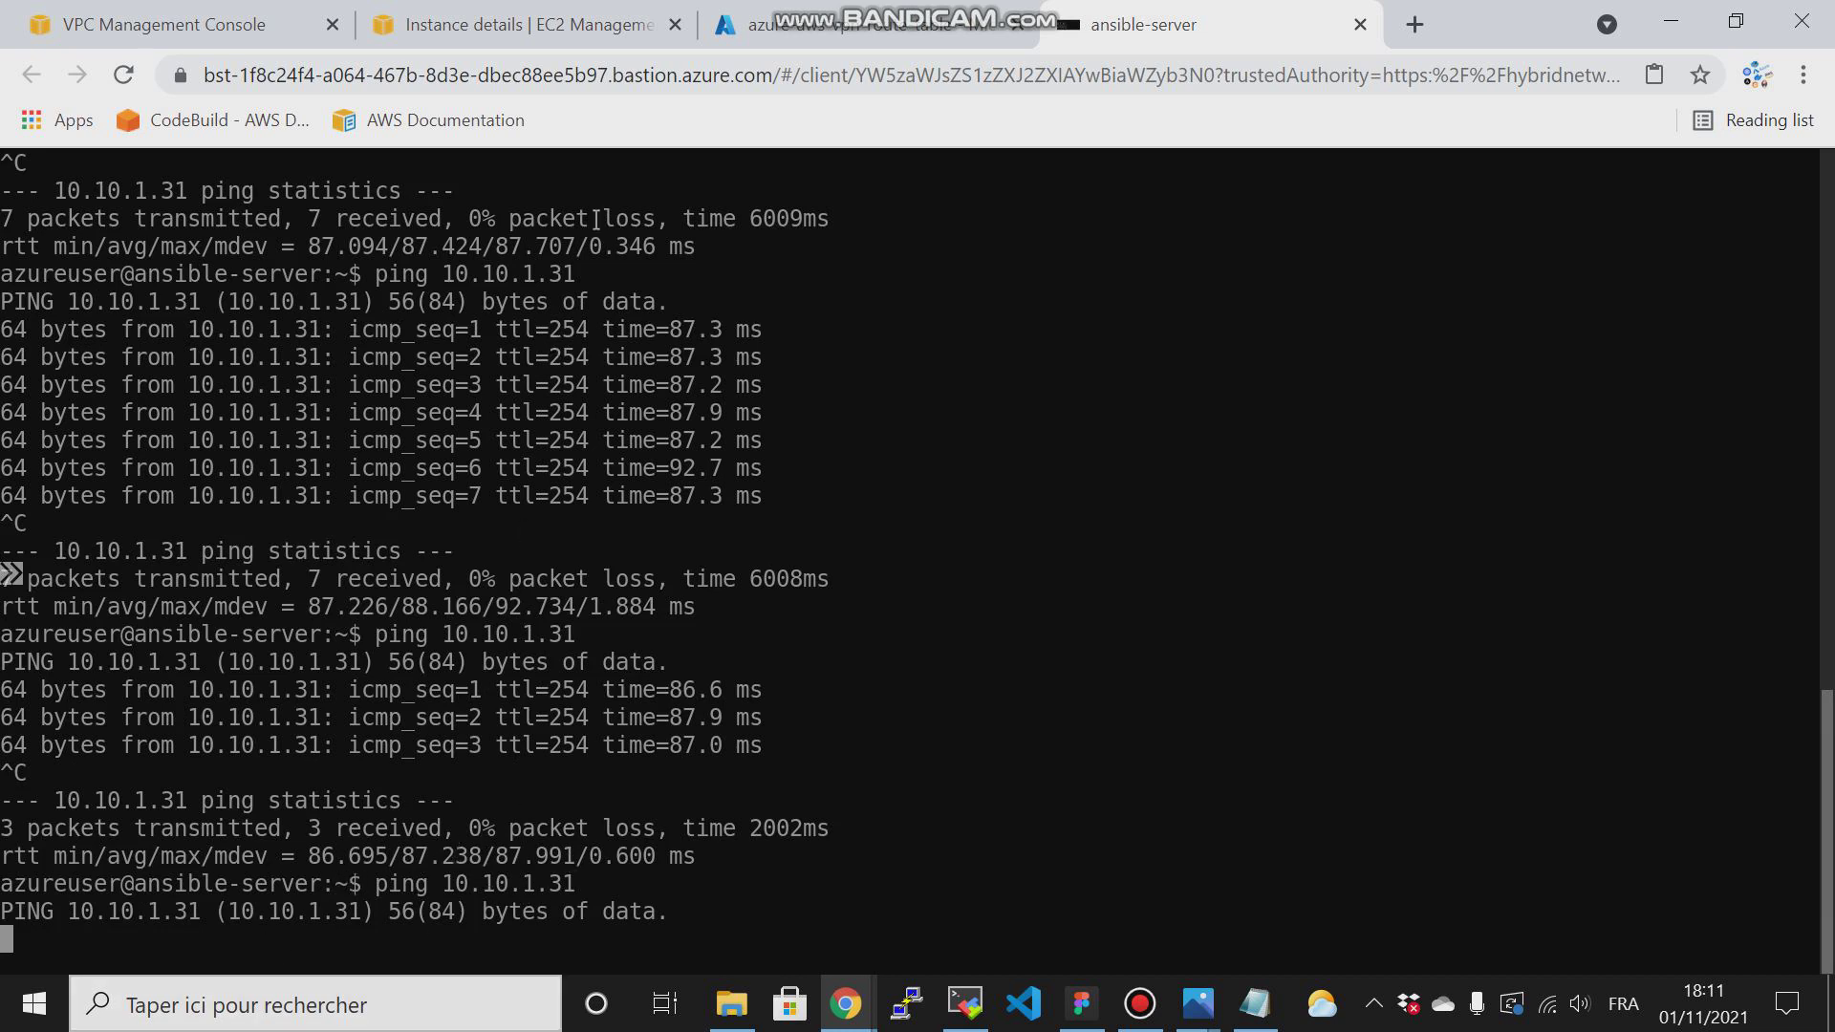
{"action": "mouse_move", "coordinate": [804, 7]}
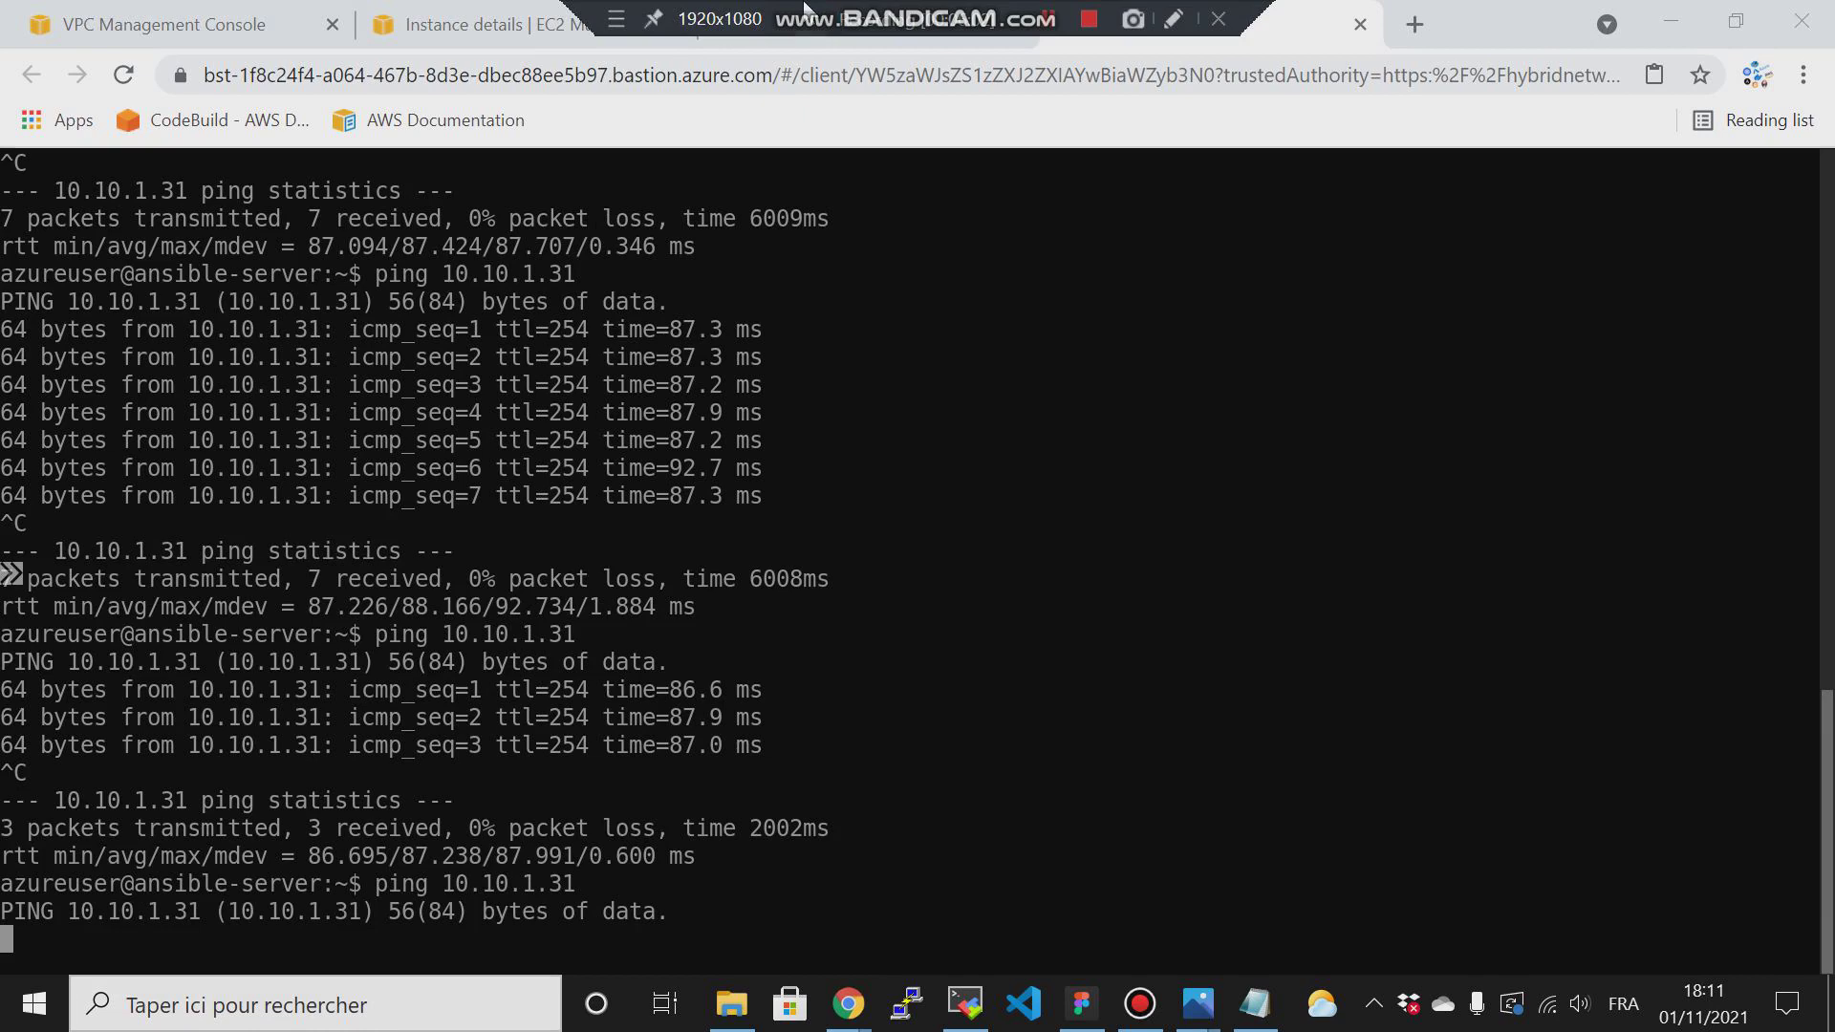
{"action": "left_click", "coordinate": [797, 13]}
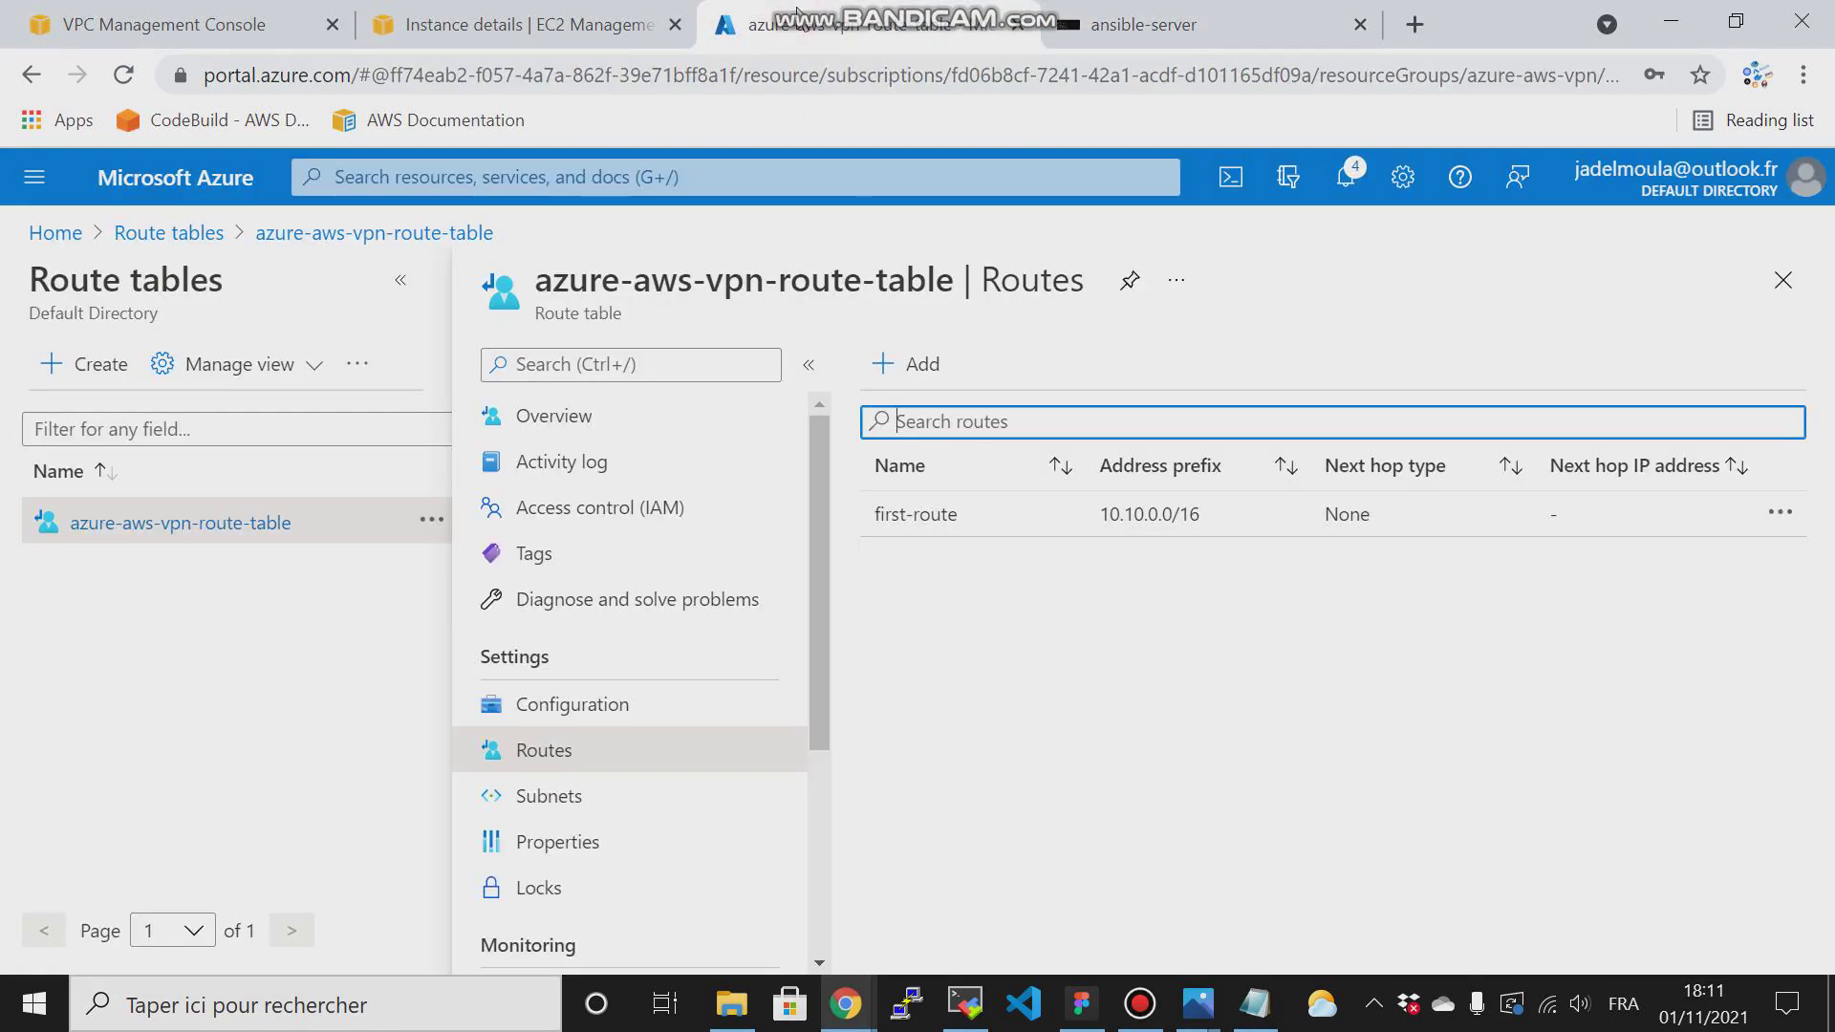
{"action": "left_click", "coordinate": [1134, 1002]}
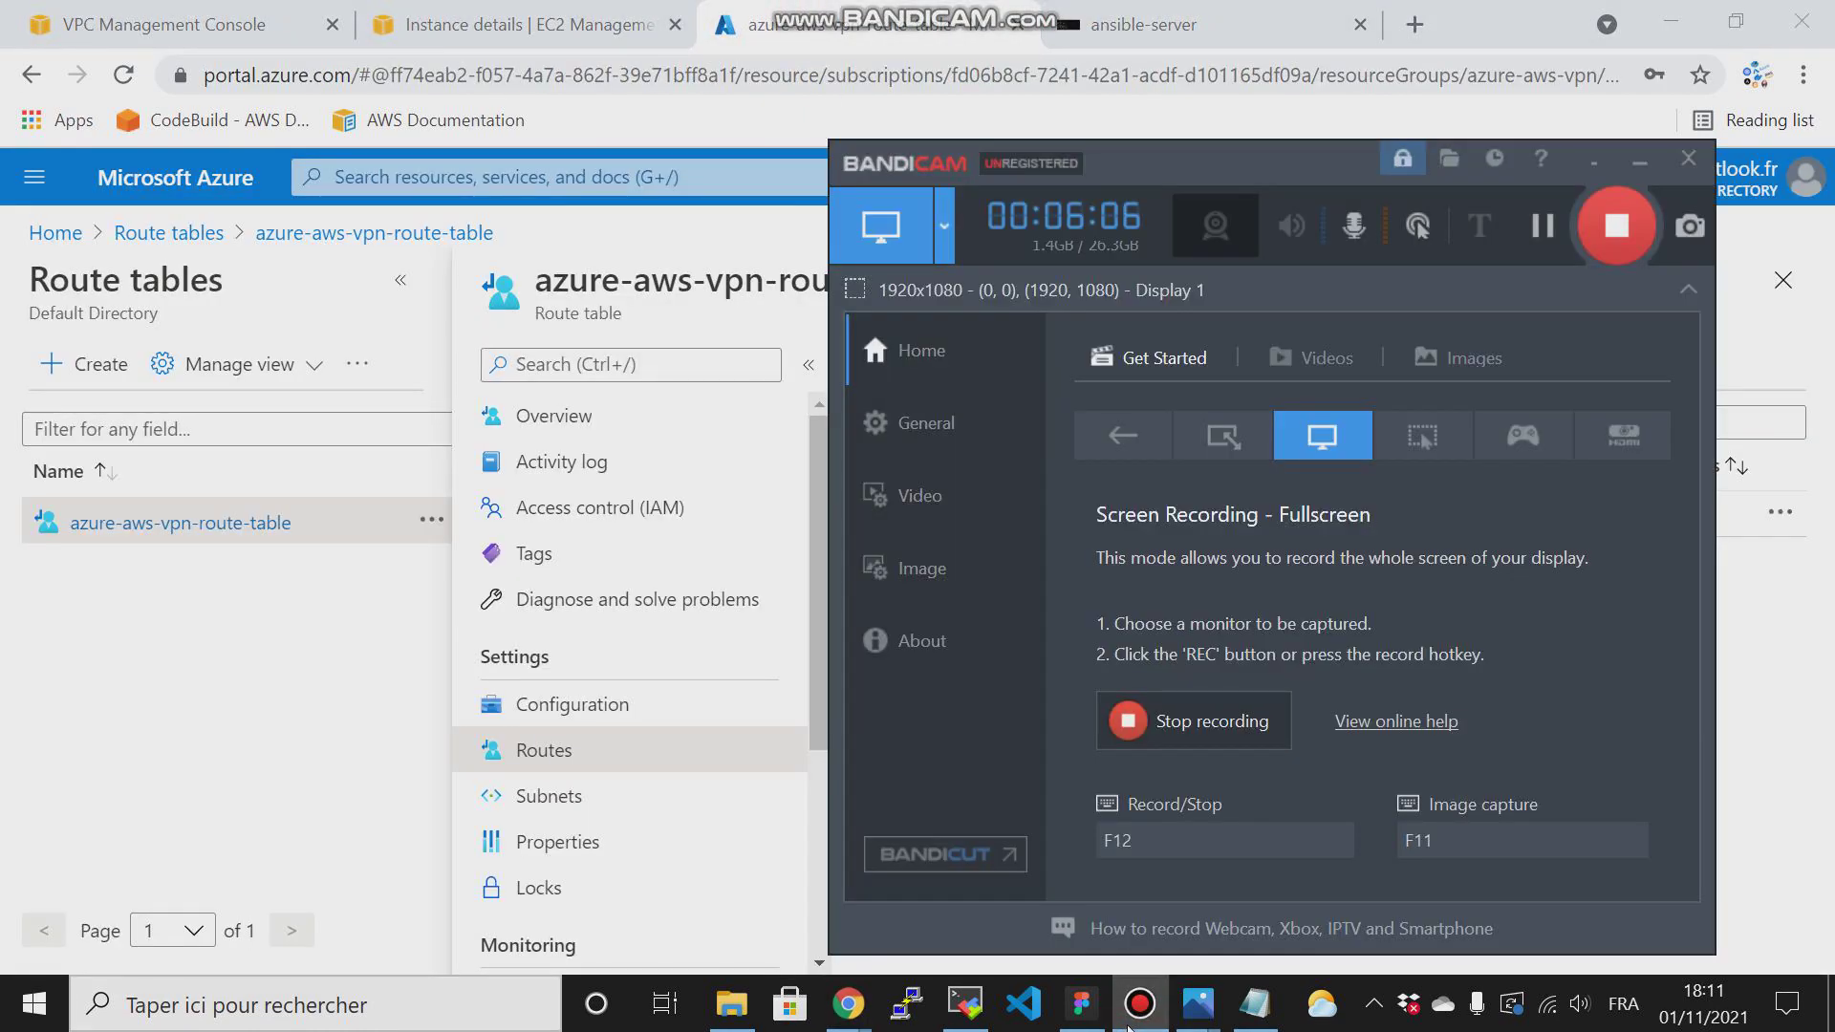
{"action": "left_click", "coordinate": [1133, 1004]}
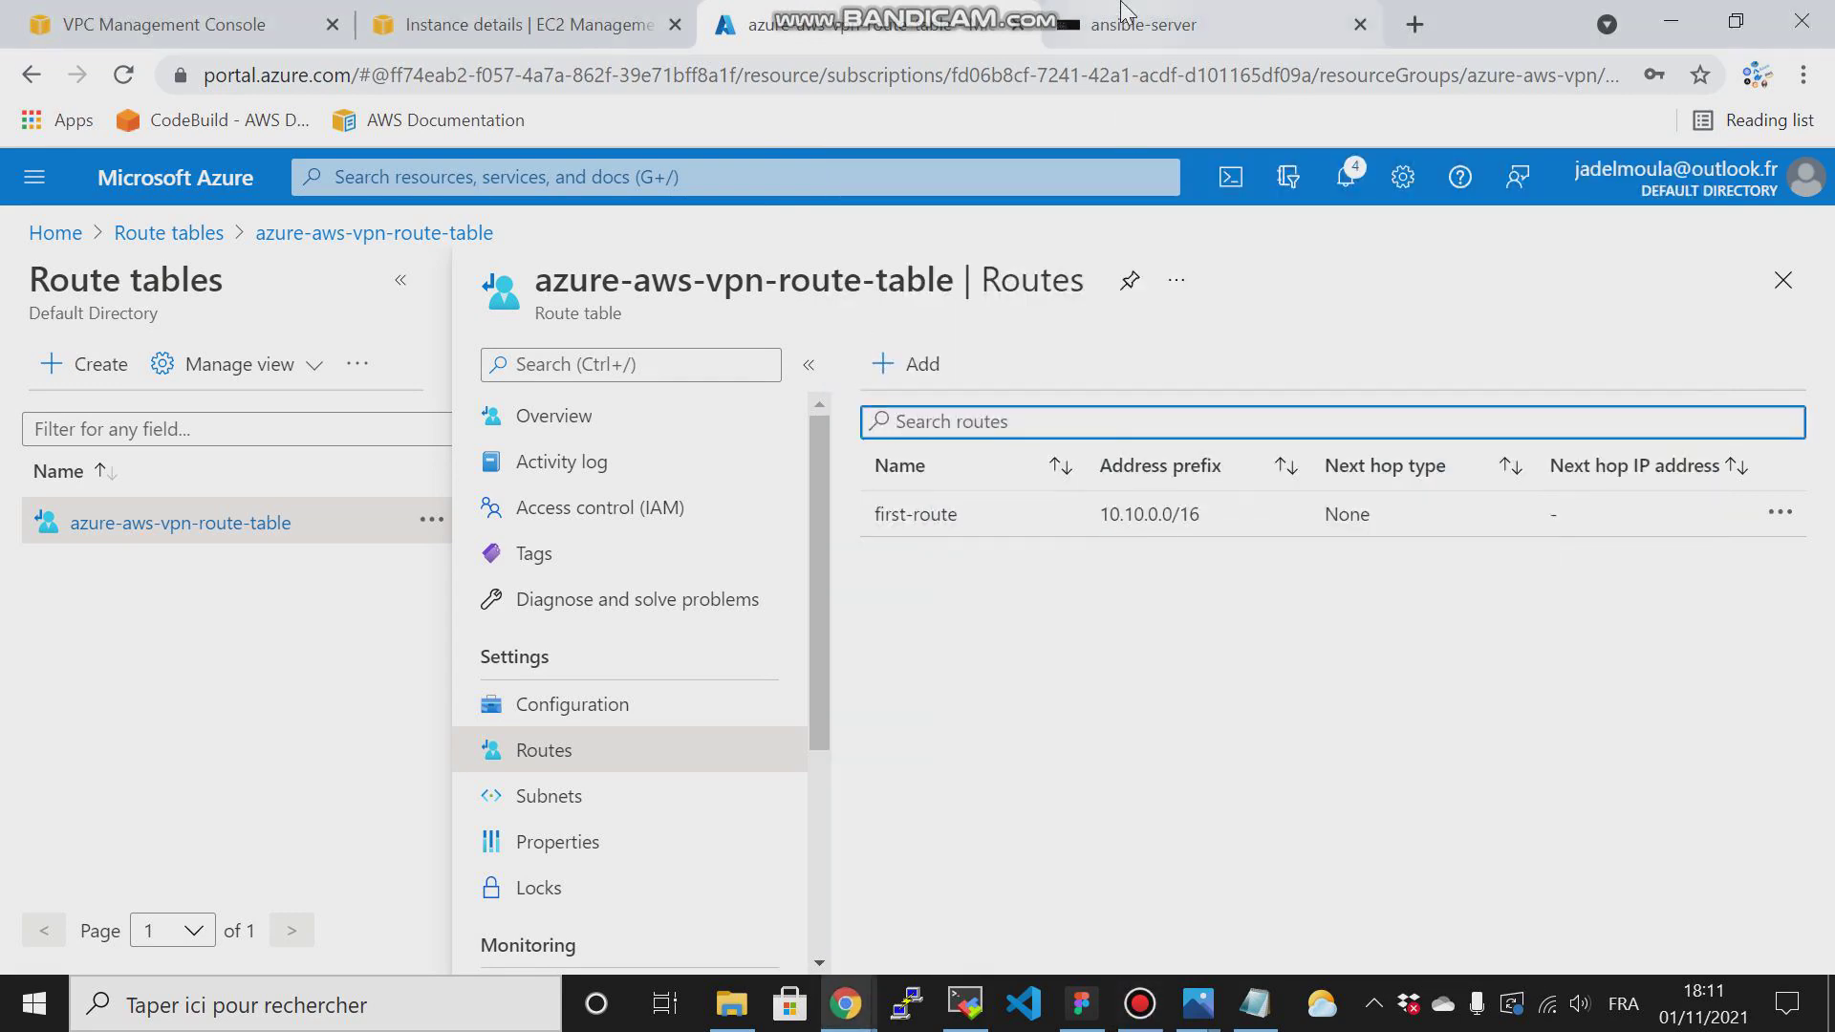
{"action": "mouse_move", "coordinate": [1131, 14]}
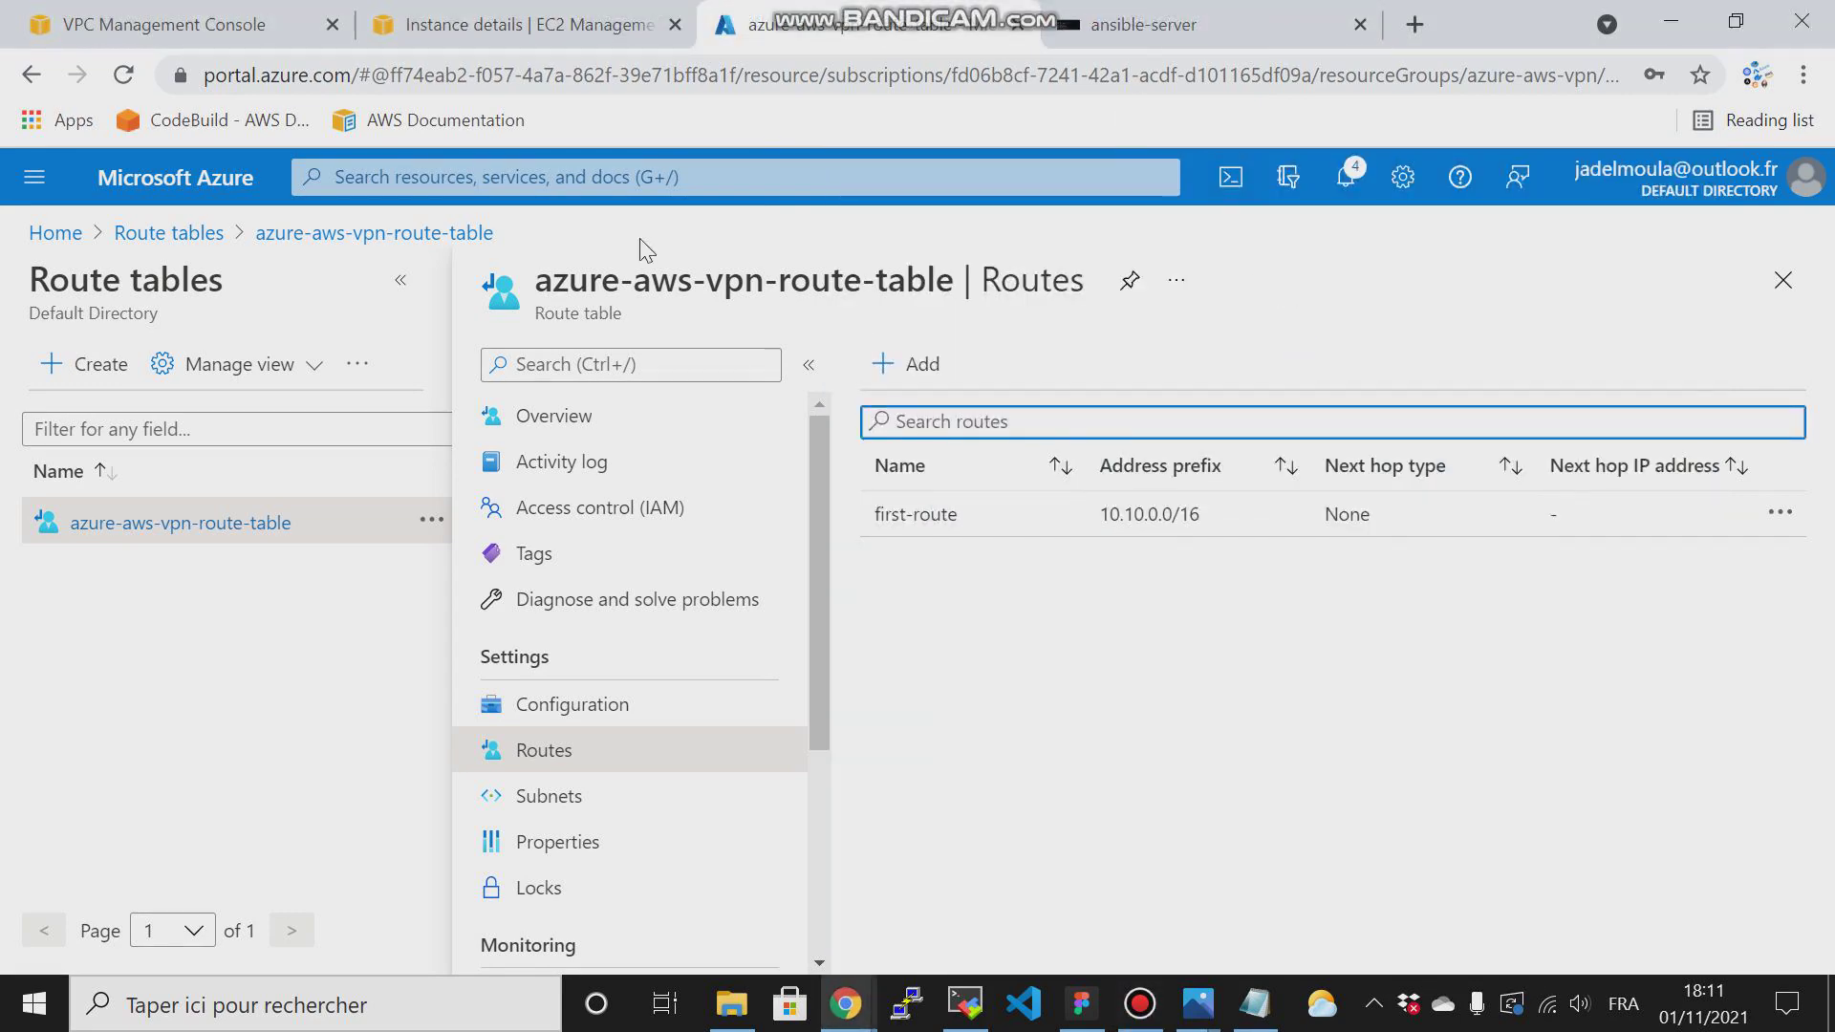
Step: Open the ansible-server virtual machine and examine its network interface and inbound port rules in the networking settings
{"action": "left_click", "coordinate": [175, 234]}
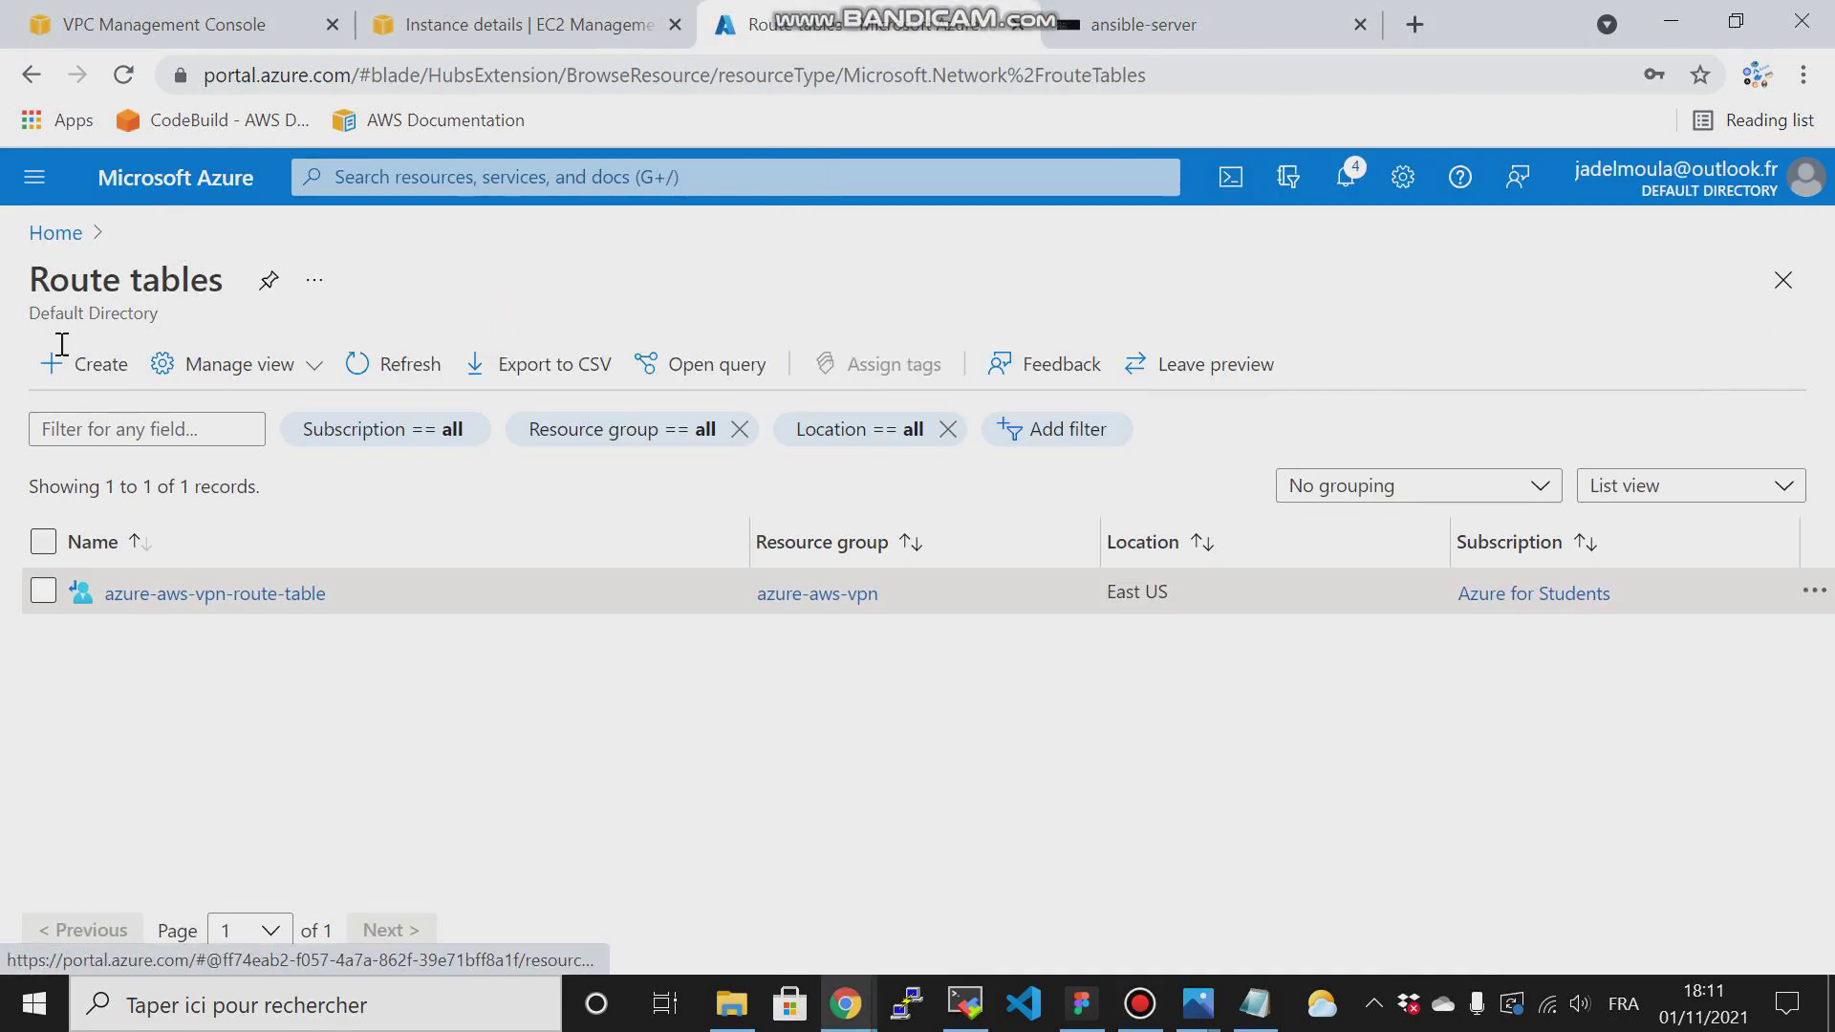
{"action": "left_click", "coordinate": [52, 239]}
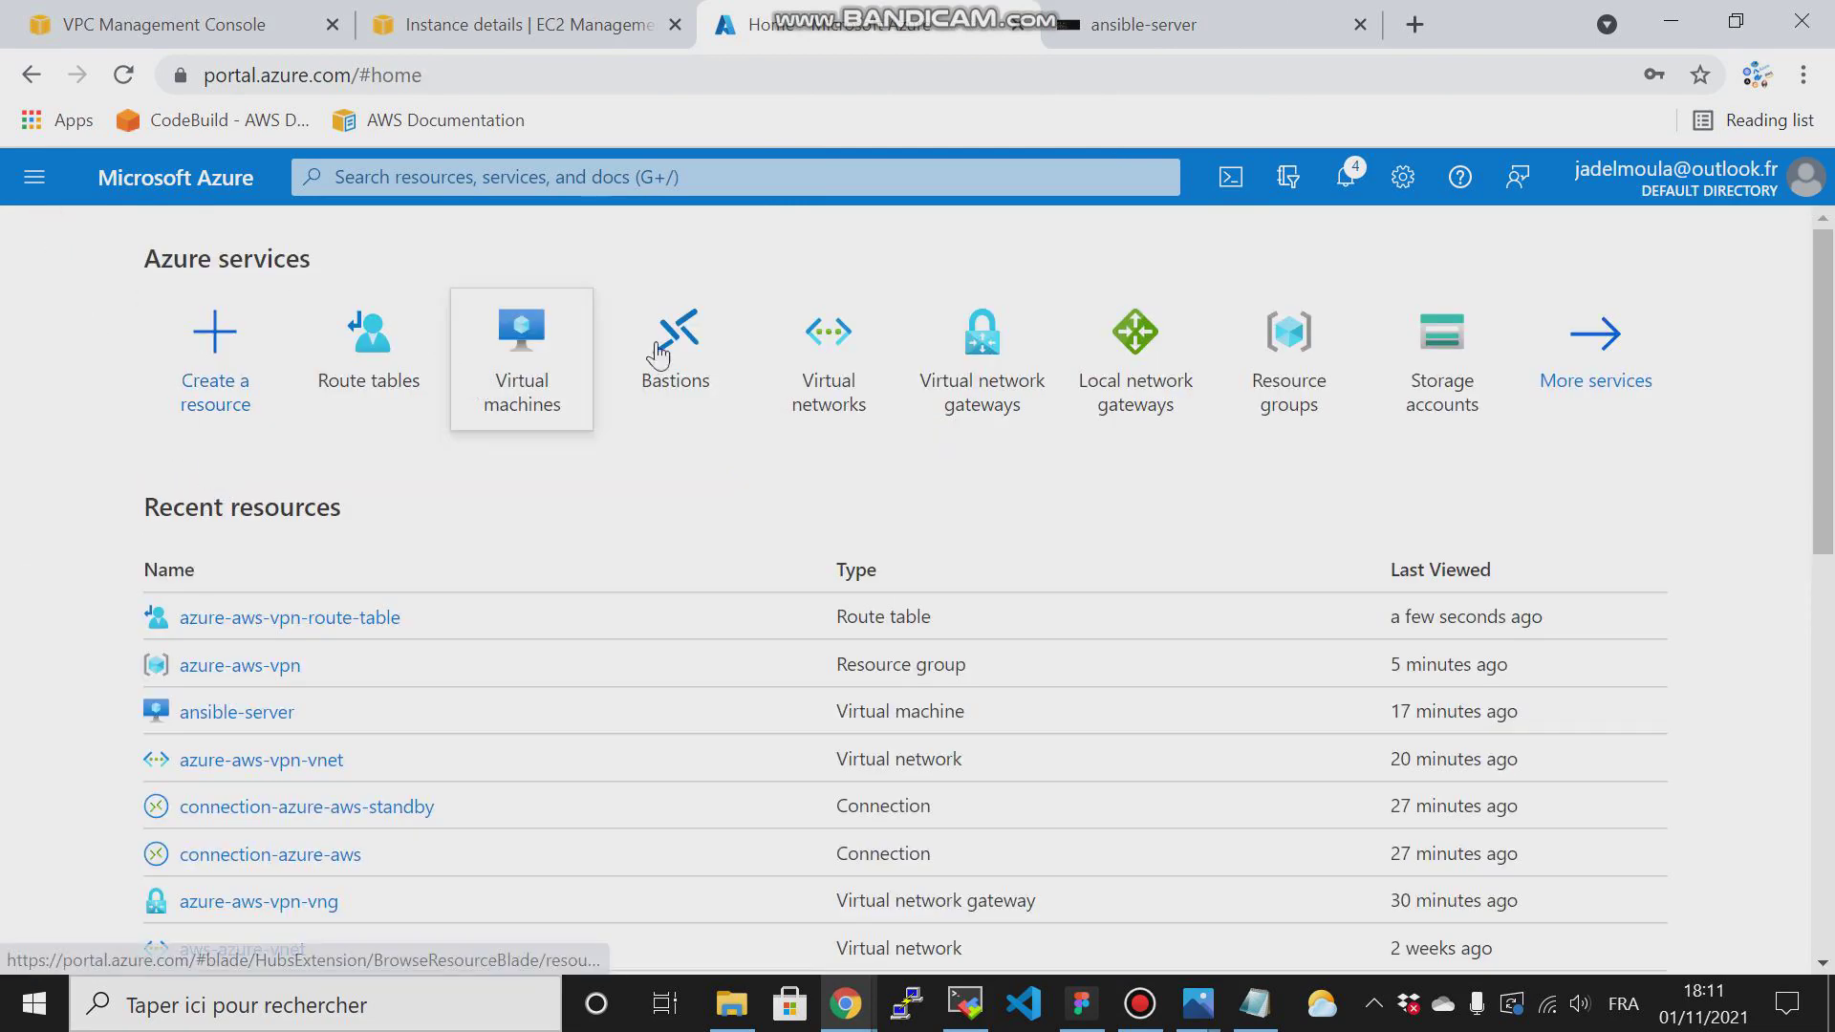
{"action": "left_click", "coordinate": [524, 344]}
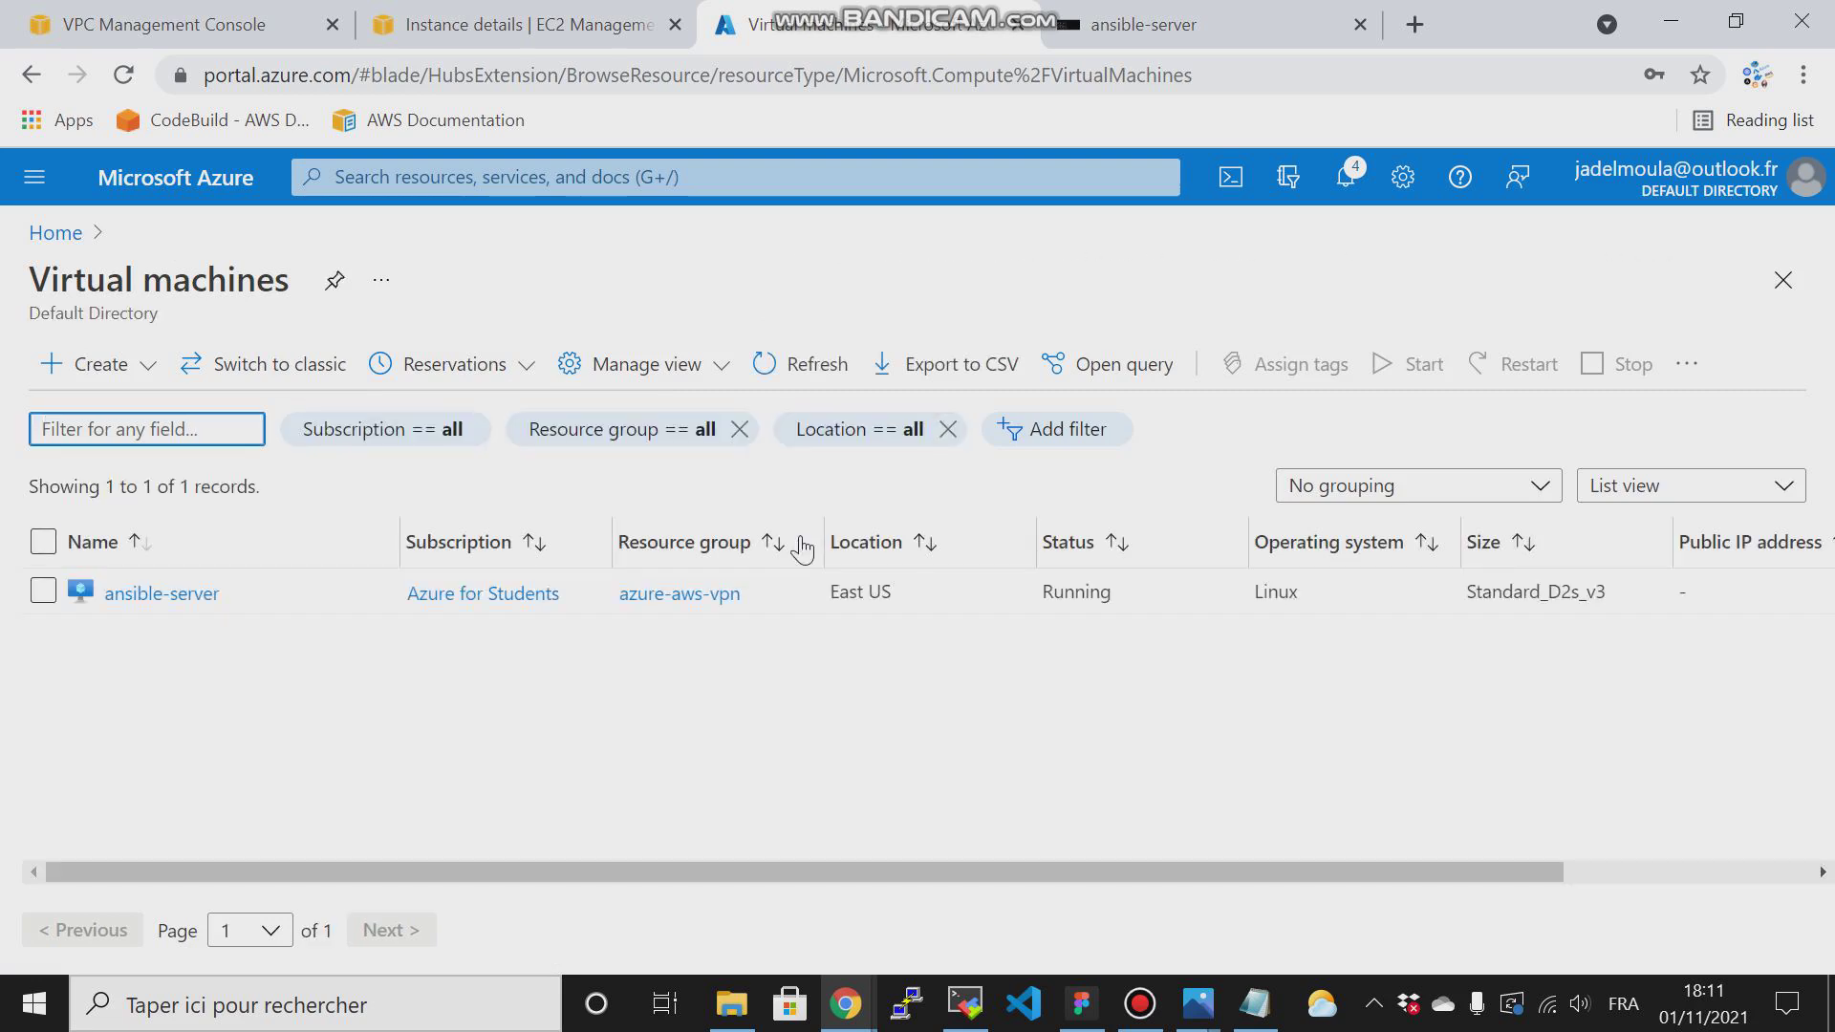
{"action": "left_click", "coordinate": [176, 593]}
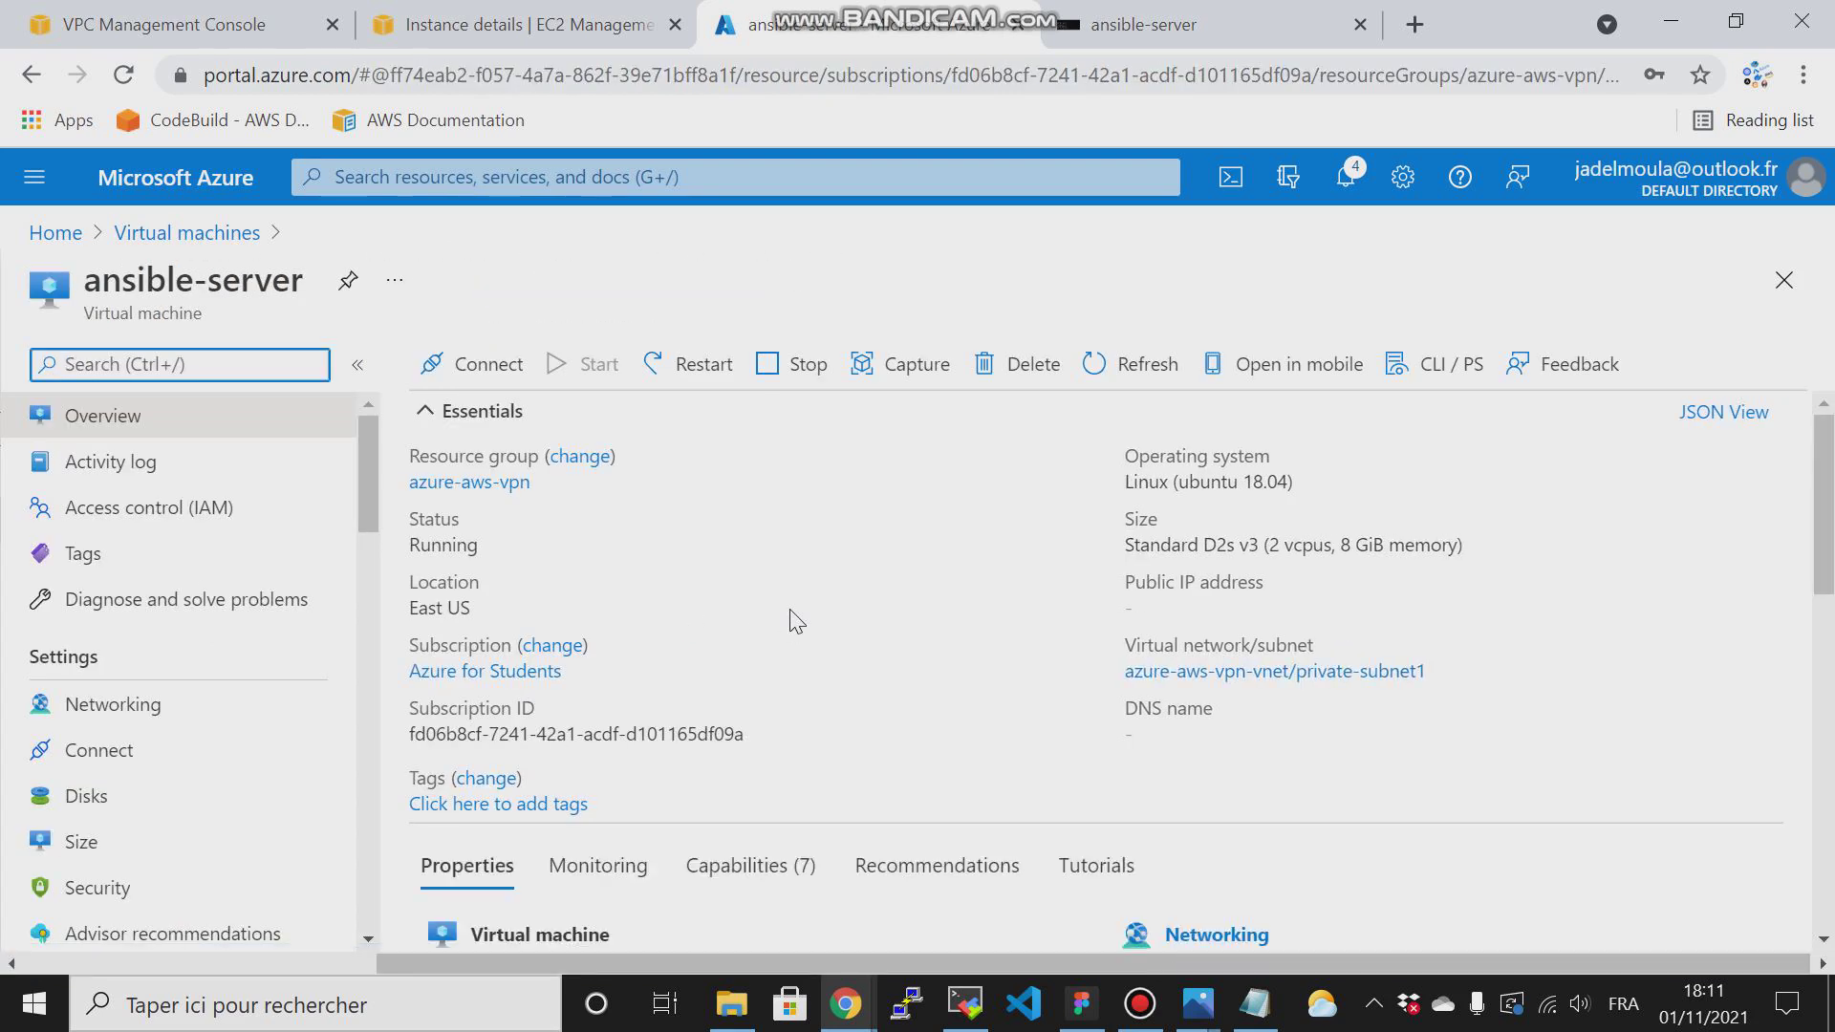
{"action": "scroll", "coordinate": [1823, 540], "scroll_direction": "down", "scroll_amount": 1}
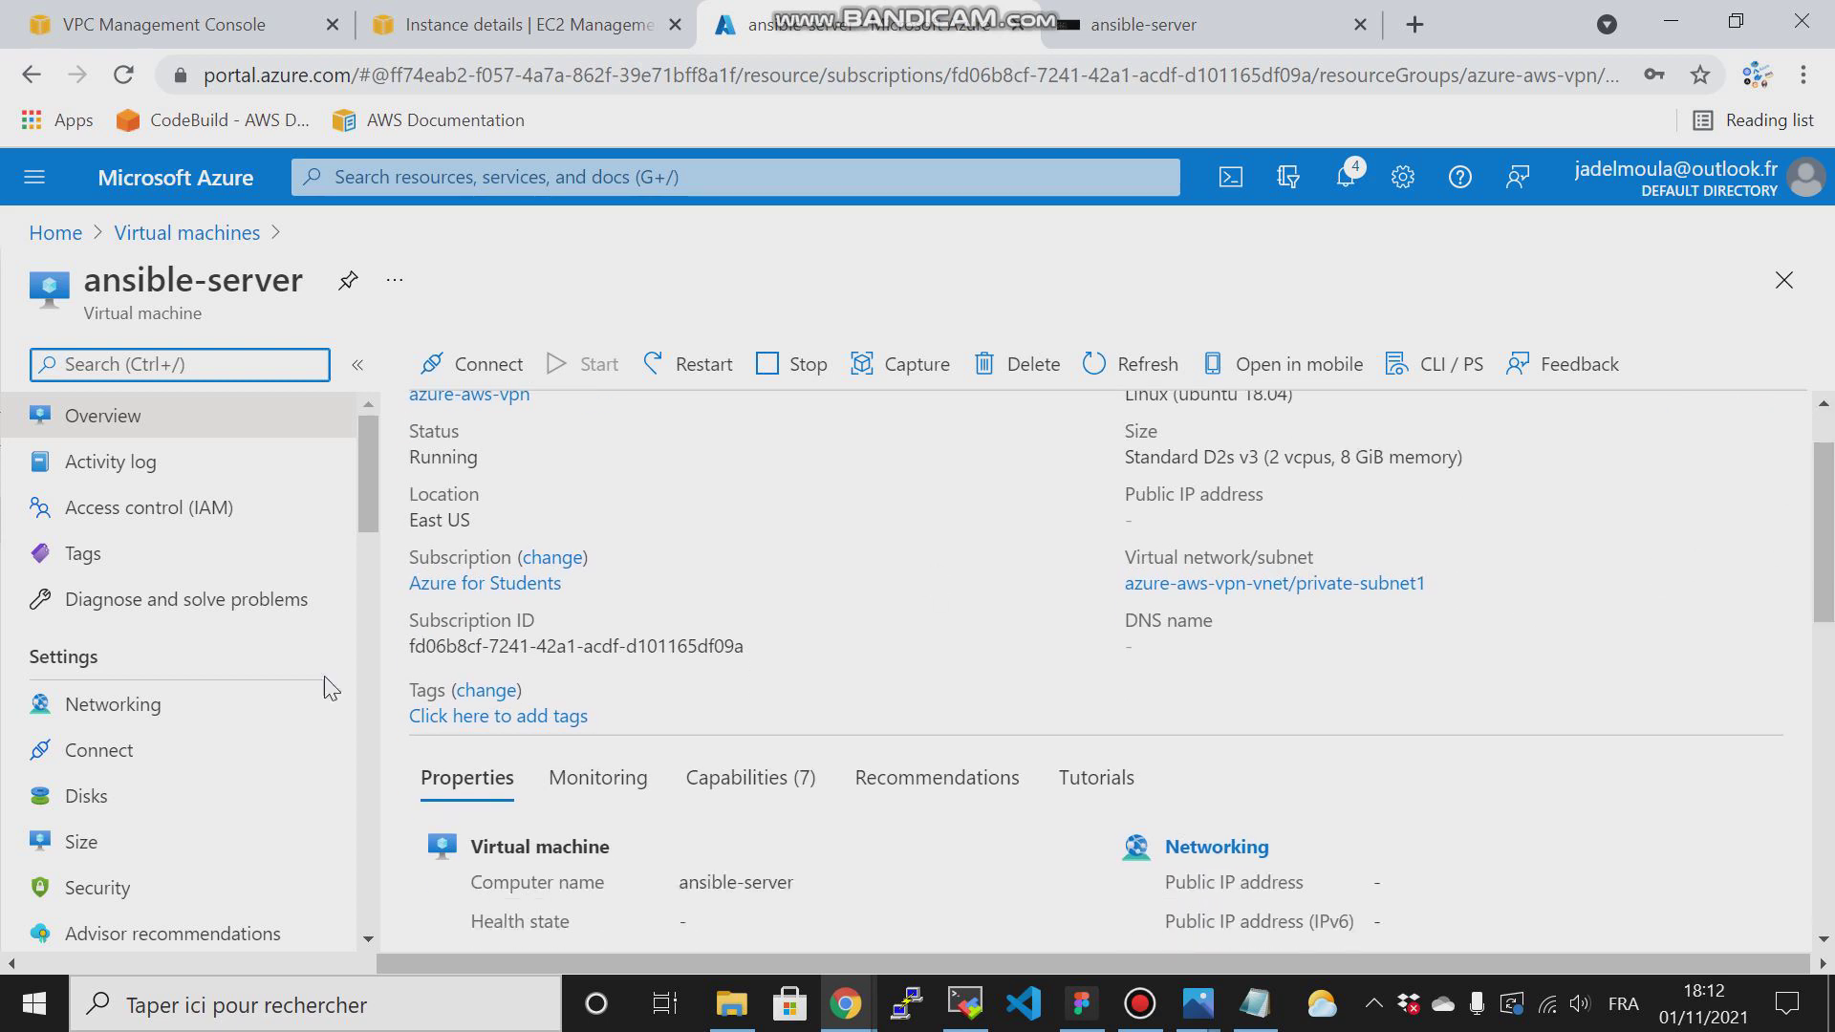
{"action": "left_click", "coordinate": [131, 706]}
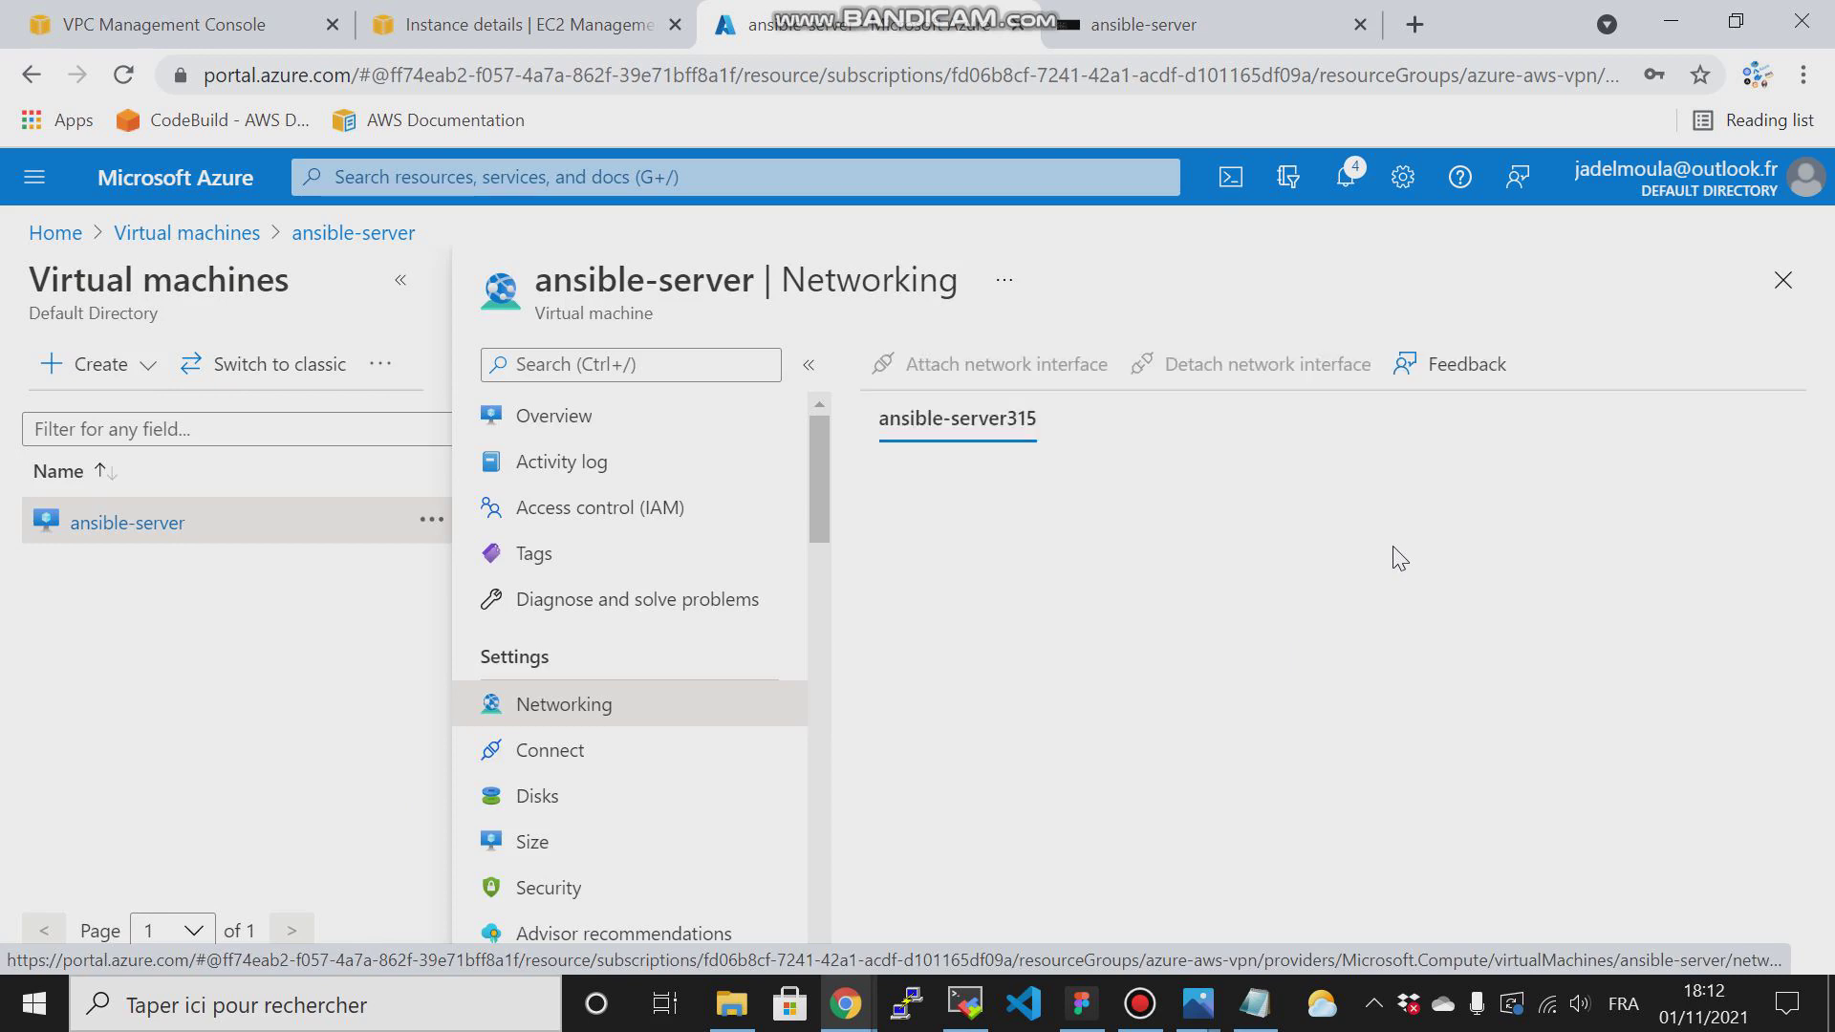
{"action": "scroll", "coordinate": [1338, 717], "scroll_direction": "down", "scroll_amount": 3}
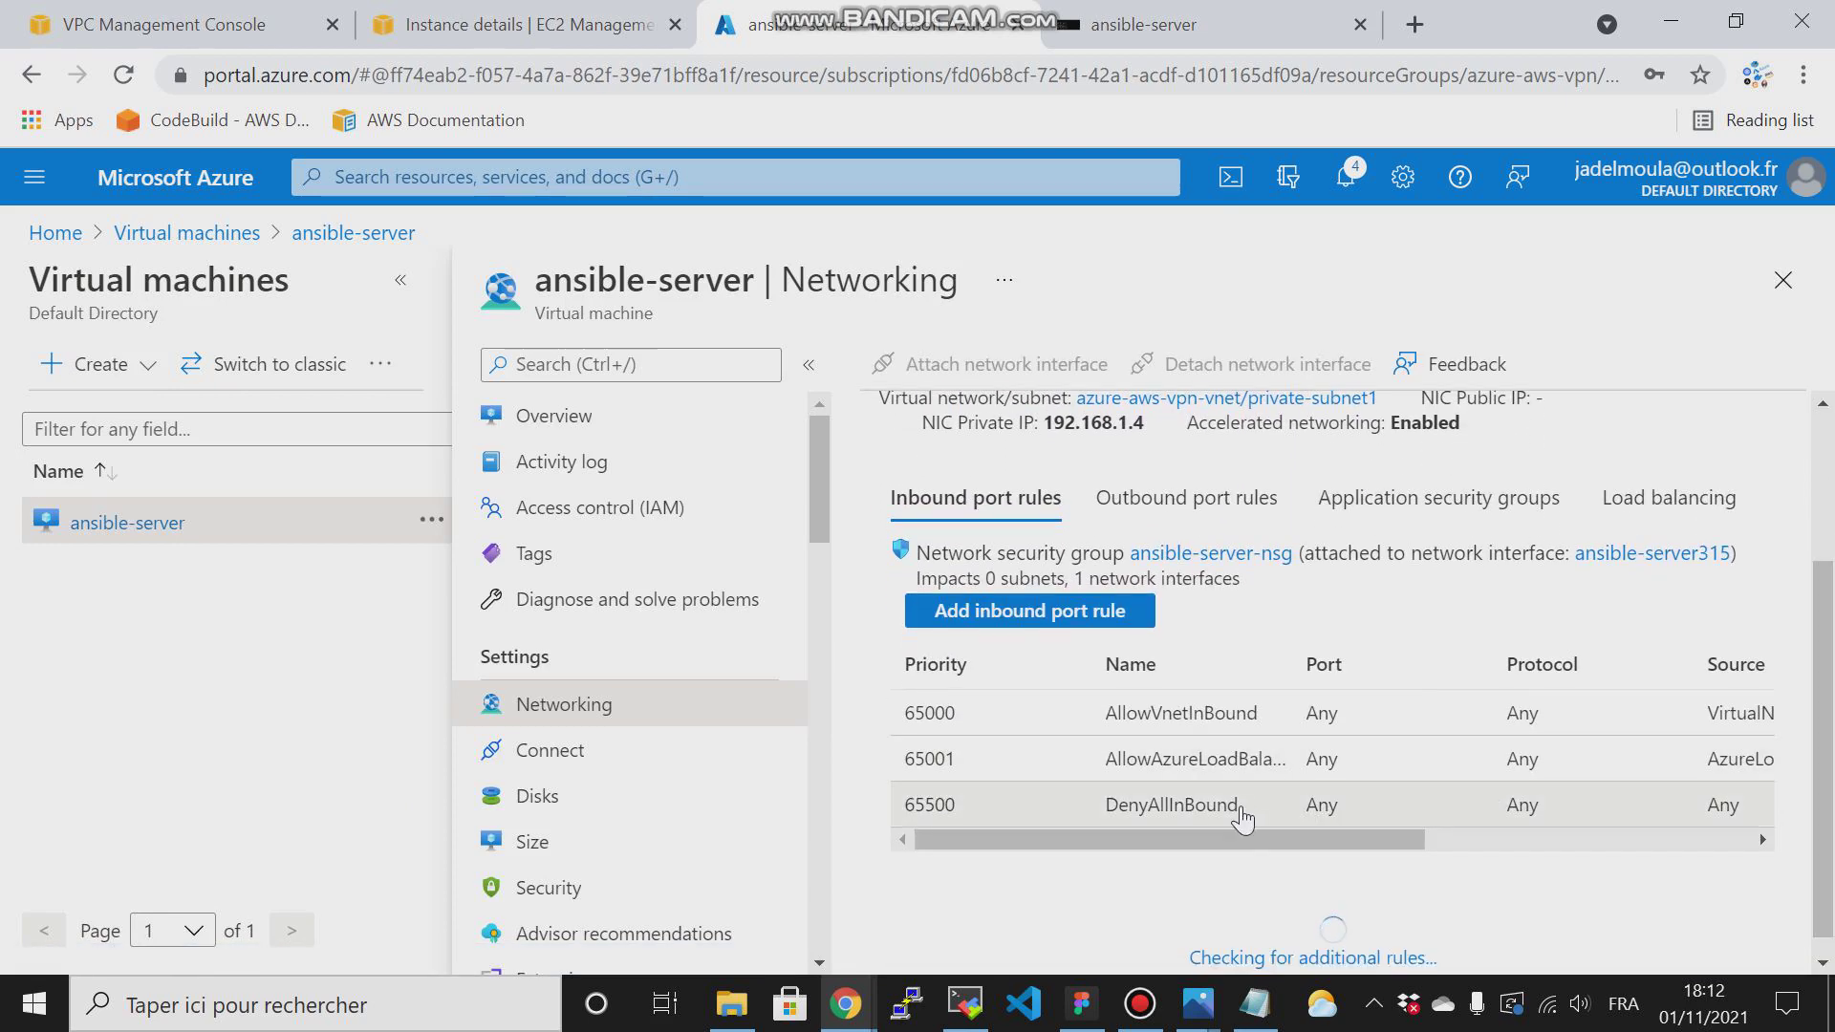
{"action": "mouse_move", "coordinate": [1208, 839]}
{"action": "left_mouse_down"}
{"action": "mouse_move", "coordinate": [1686, 828]}
{"action": "mouse_move", "coordinate": [1459, 904]}
{"action": "mouse_move", "coordinate": [1185, 848]}
{"action": "left_mouse_up"}
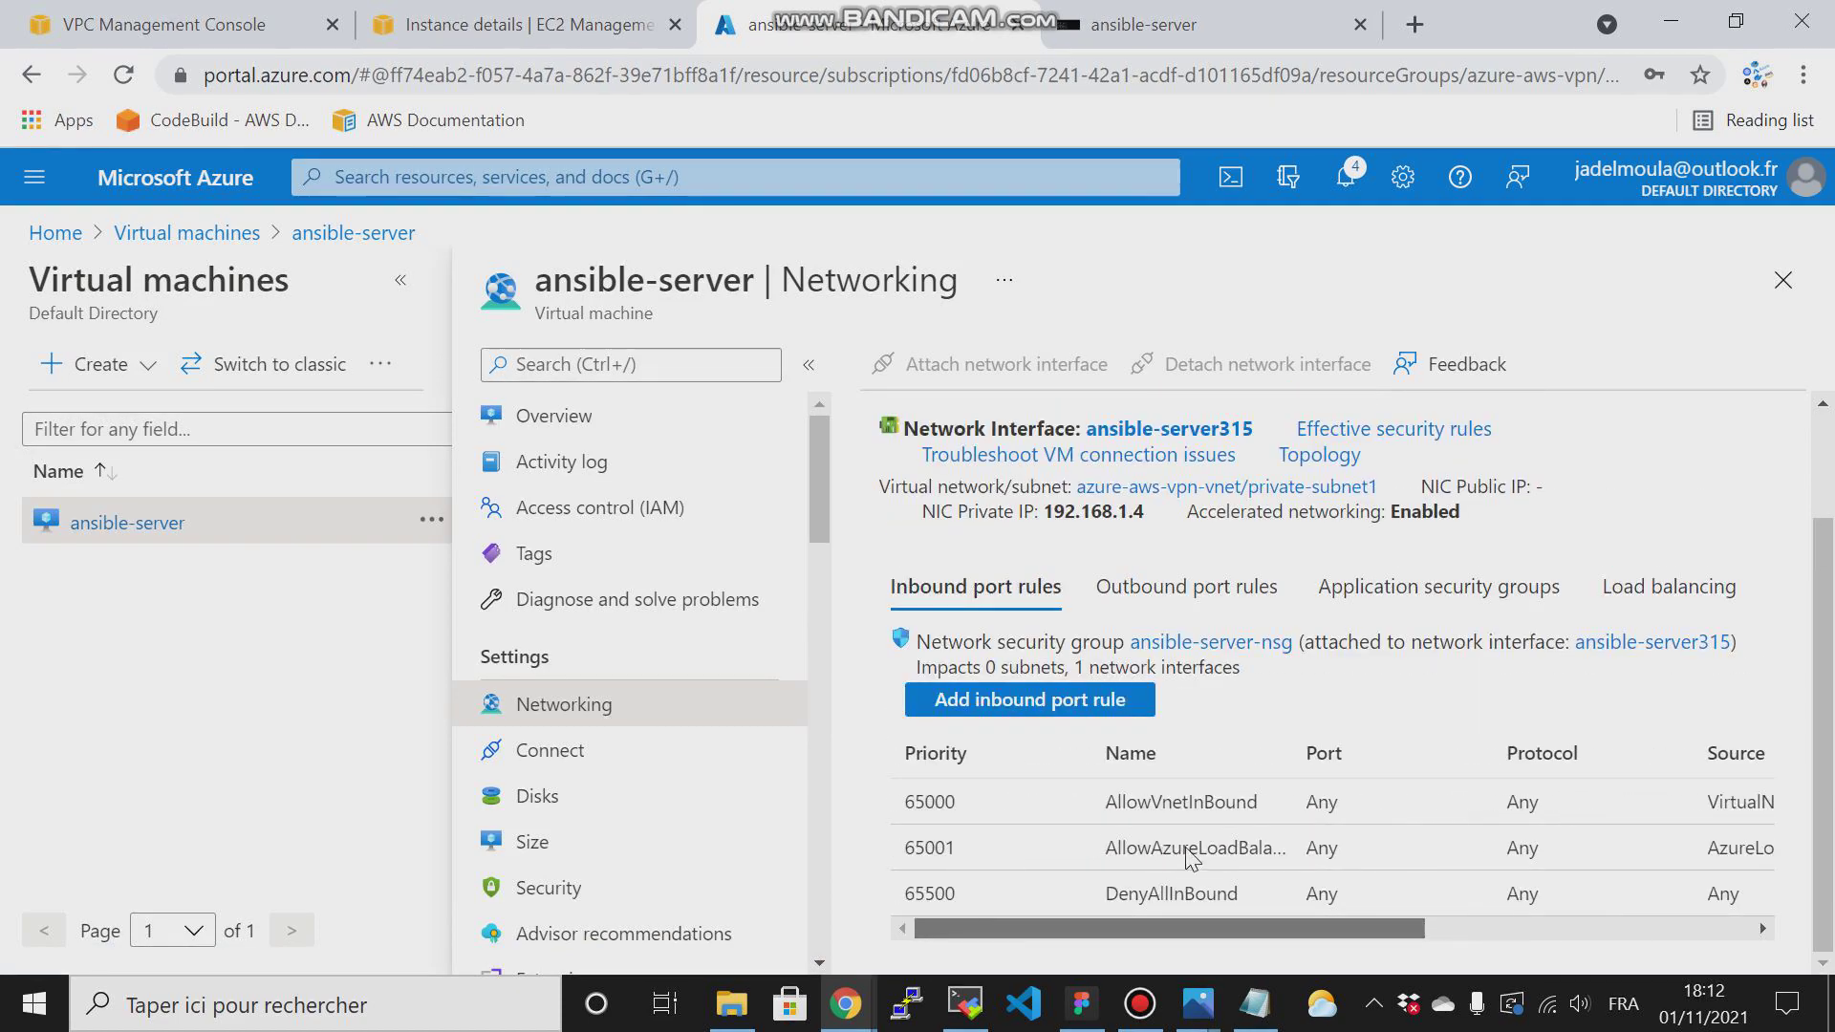
Step: Open the ansible-server315 network interface and check which network security group is assigned to it
{"action": "left_click", "coordinate": [1168, 430]}
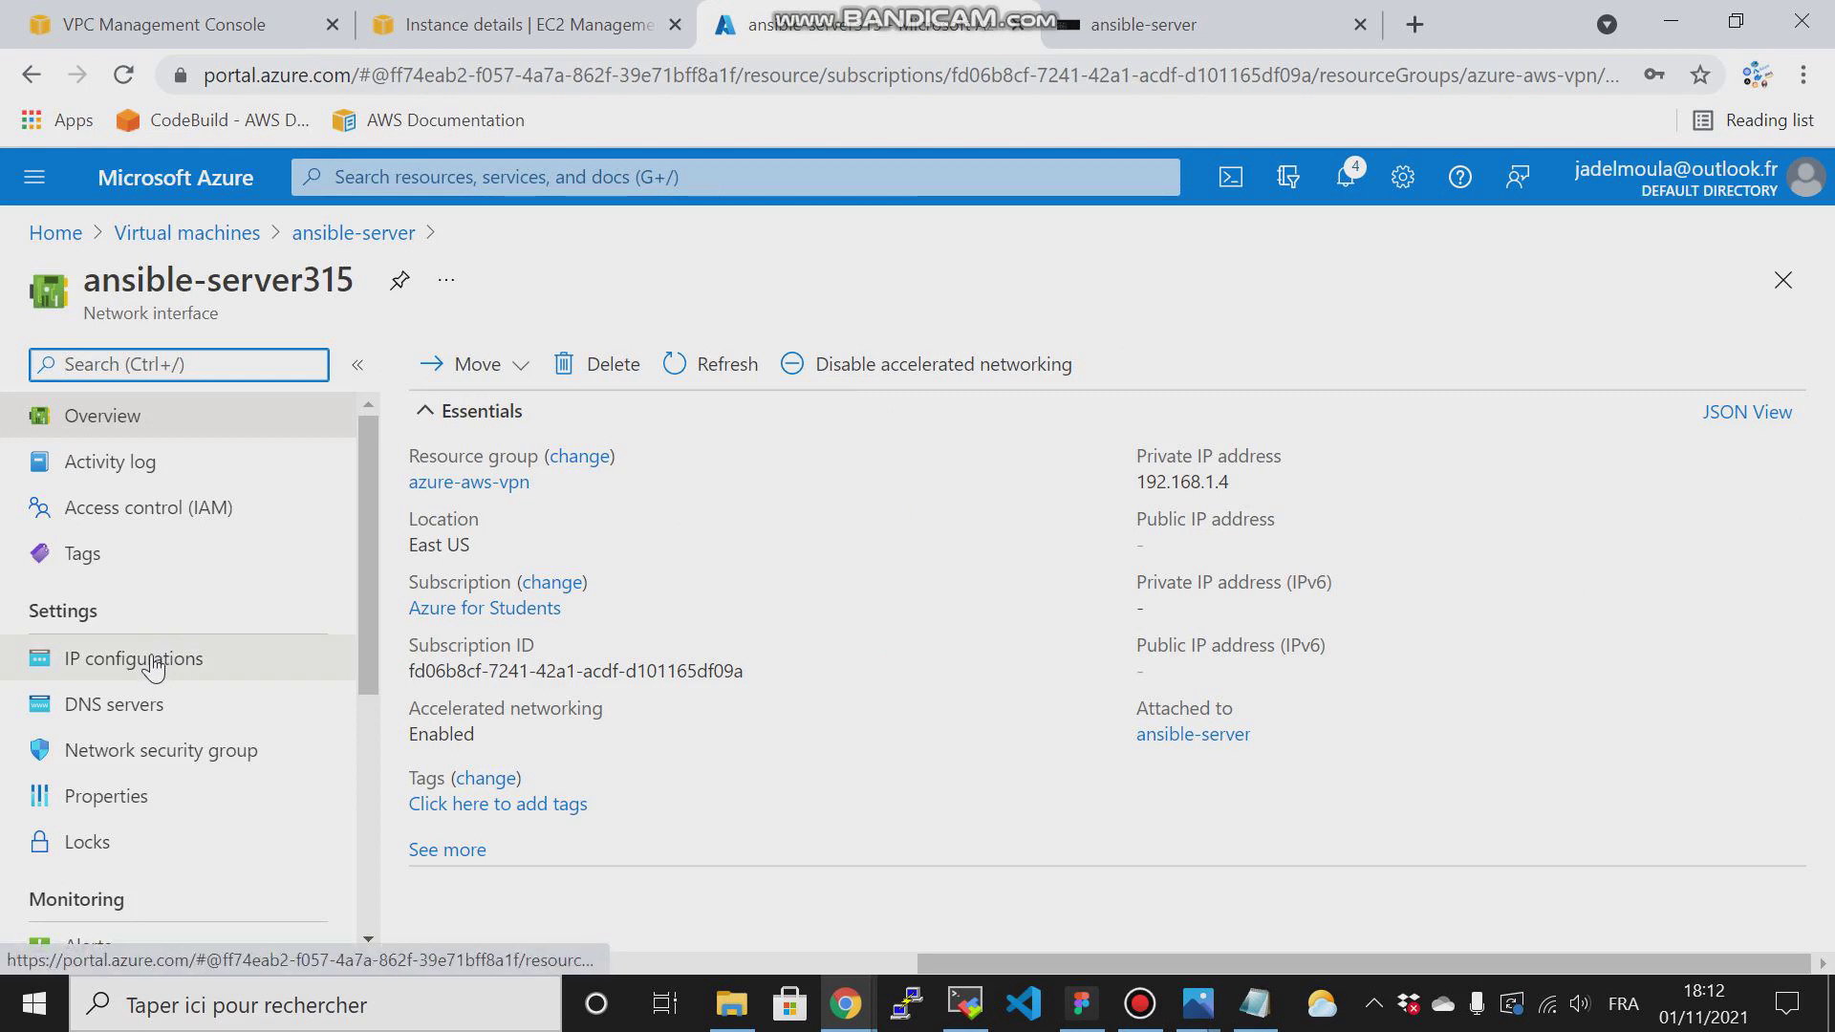
{"action": "left_click", "coordinate": [228, 755]}
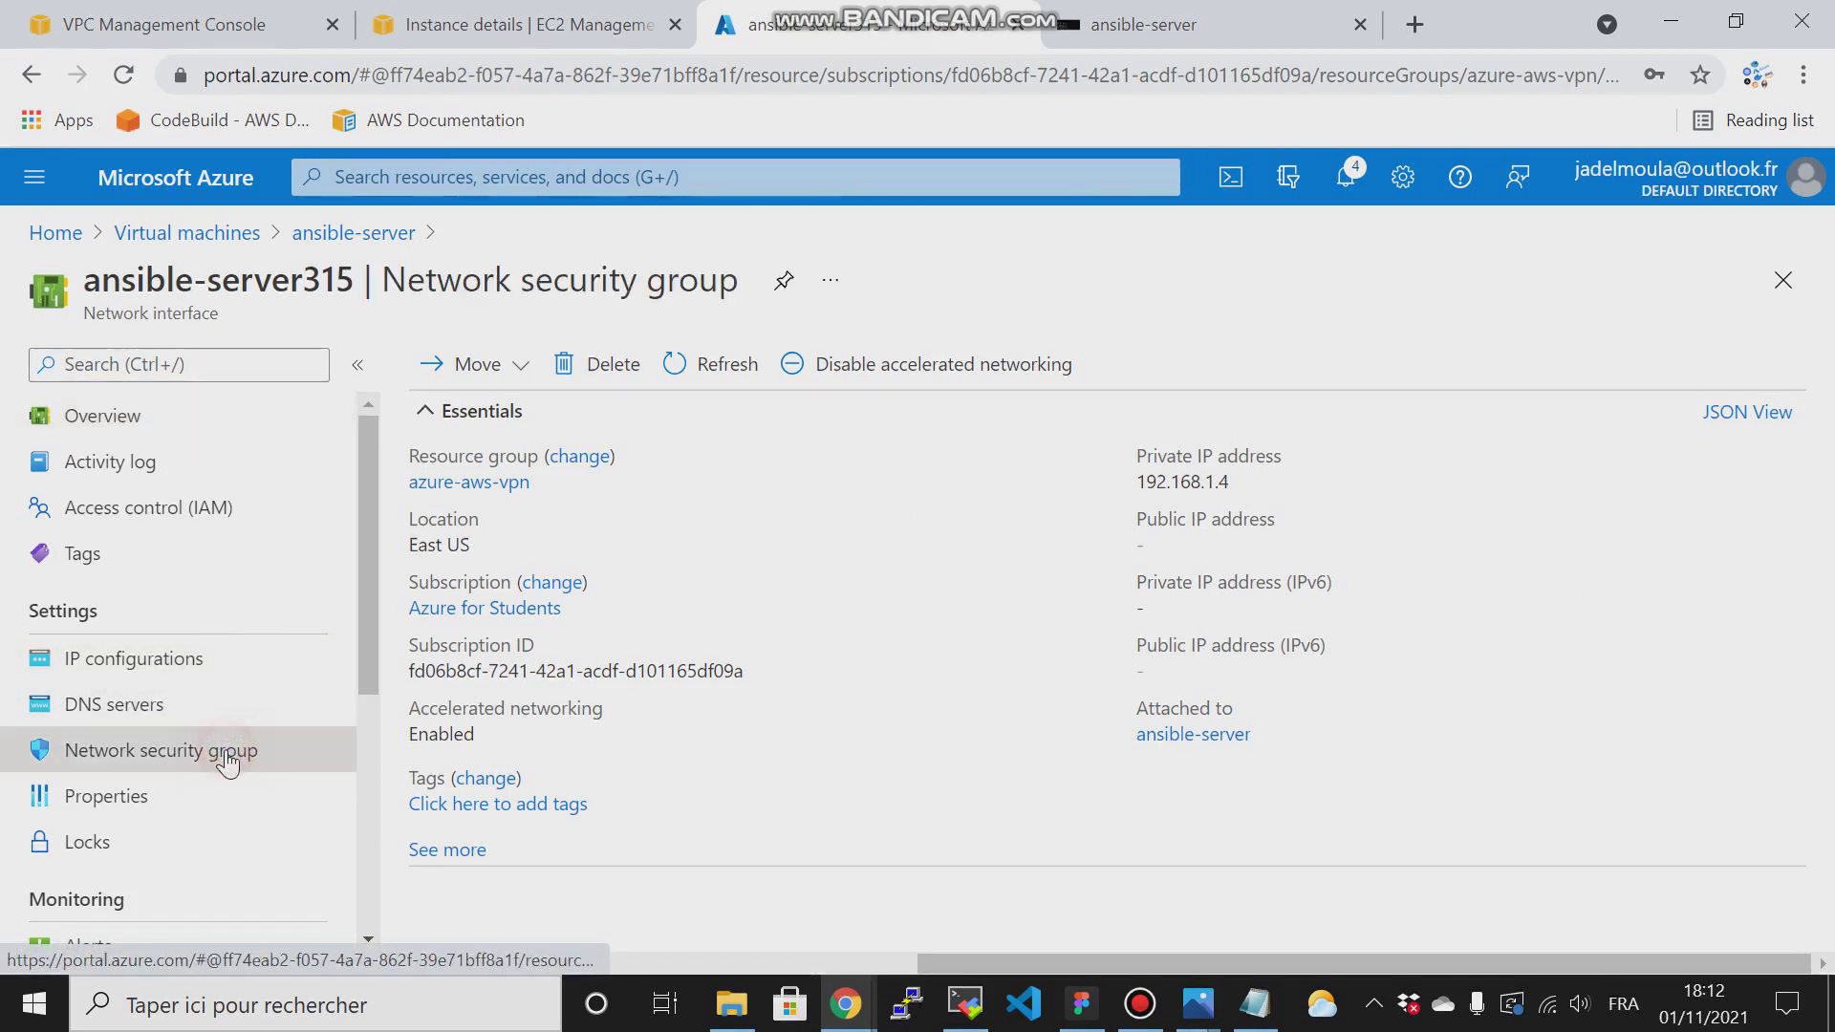
{"action": "left_click_drag", "start_coordinate": [377, 543], "coordinate": [370, 625]}
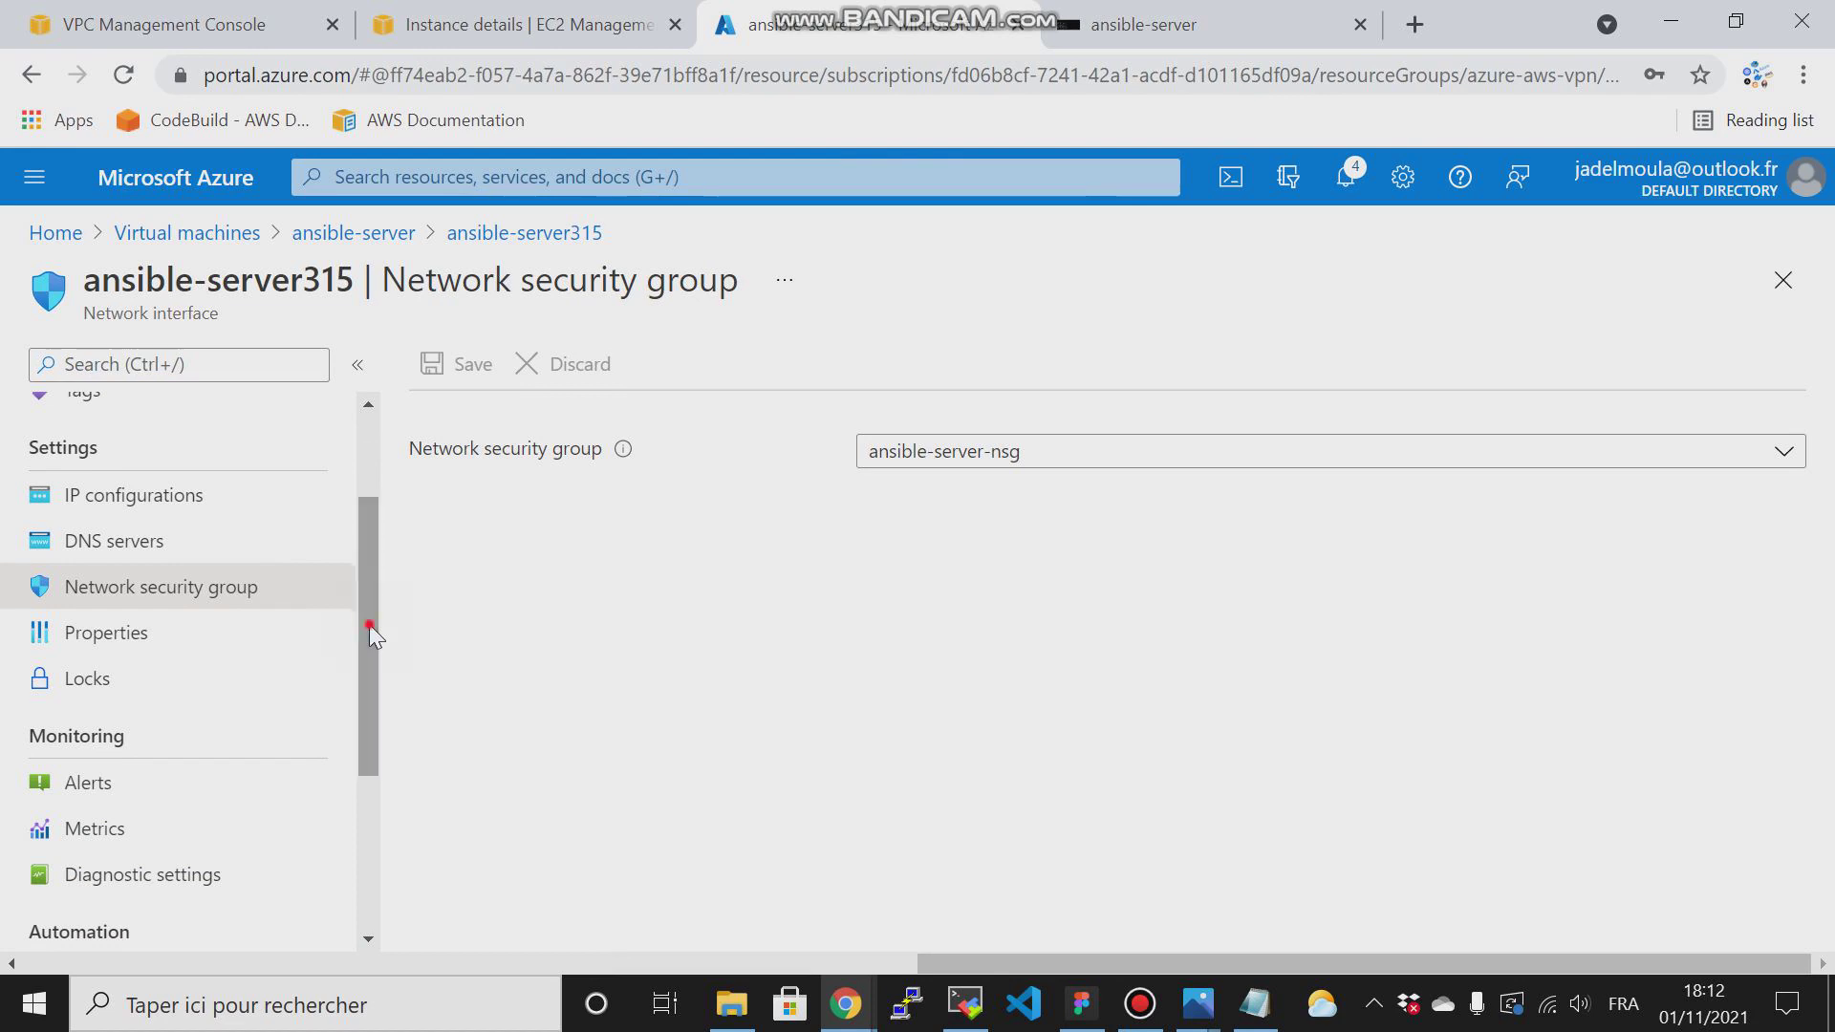
{"action": "left_click_drag", "start_coordinate": [369, 623], "coordinate": [369, 523]}
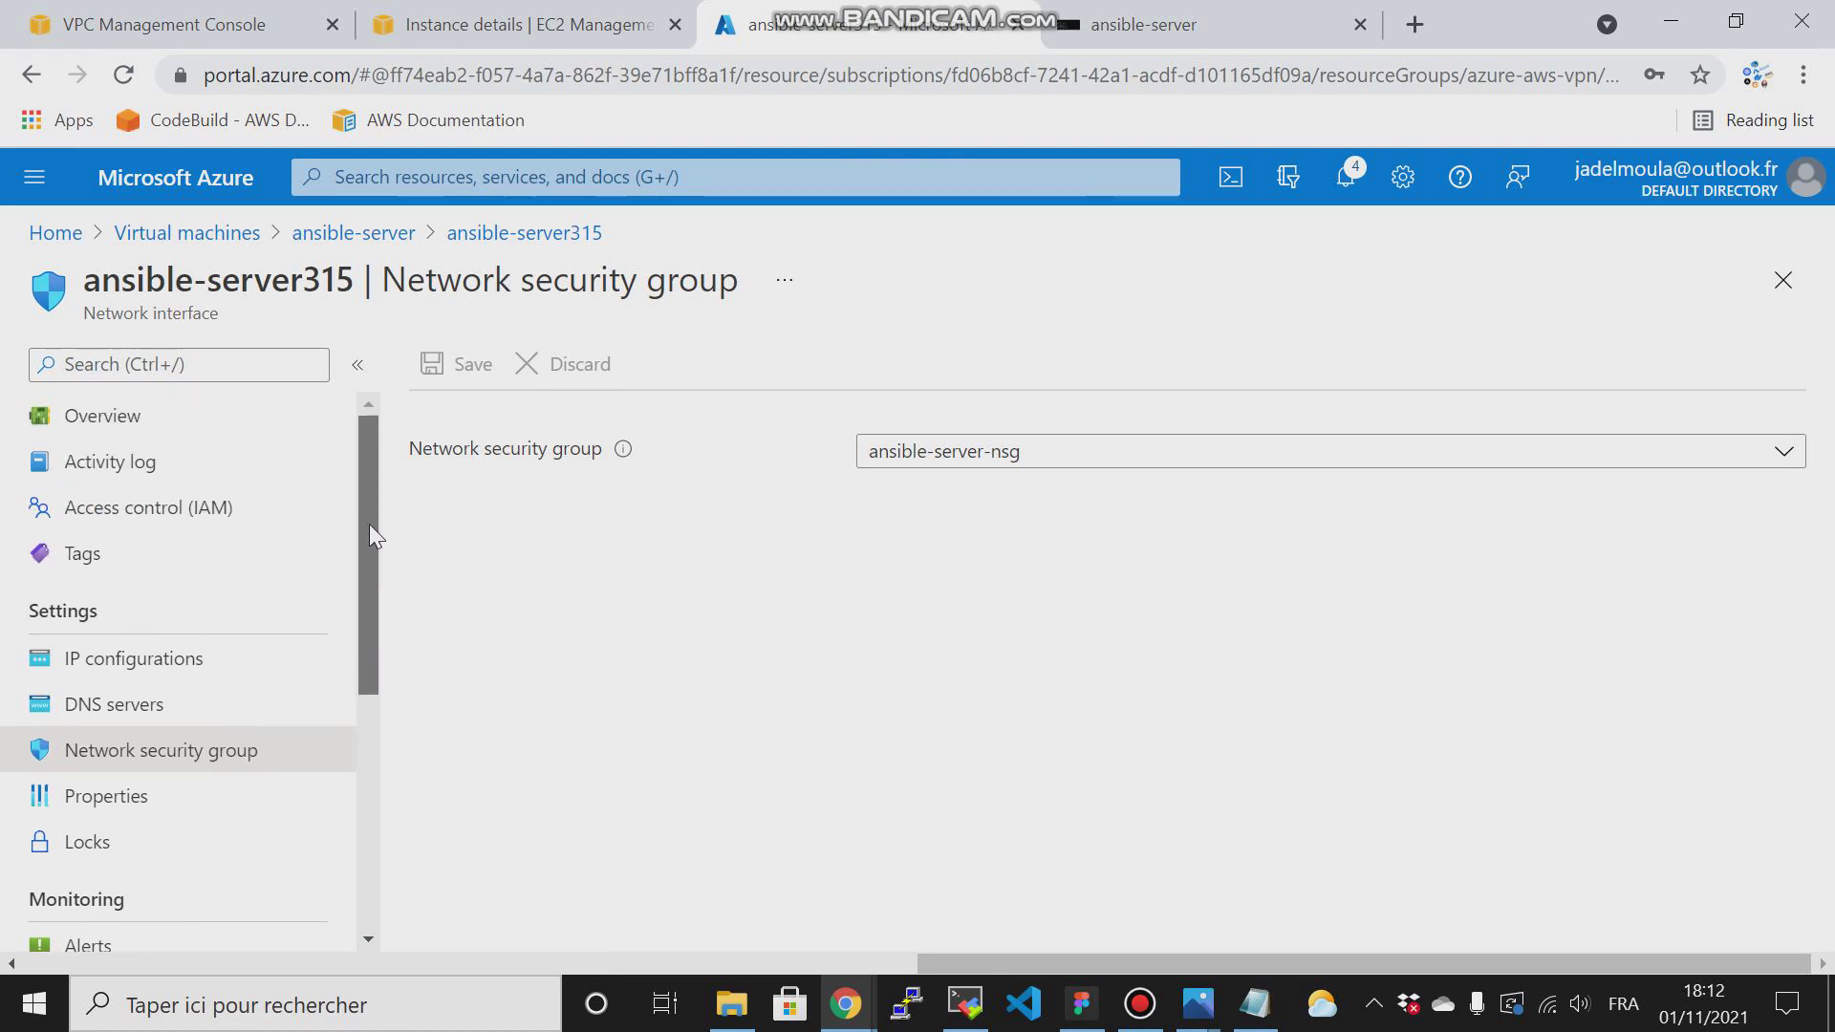
Step: Go back to the networking settings of ansible-server and review the inbound port rules again
{"action": "left_click", "coordinate": [26, 76]}
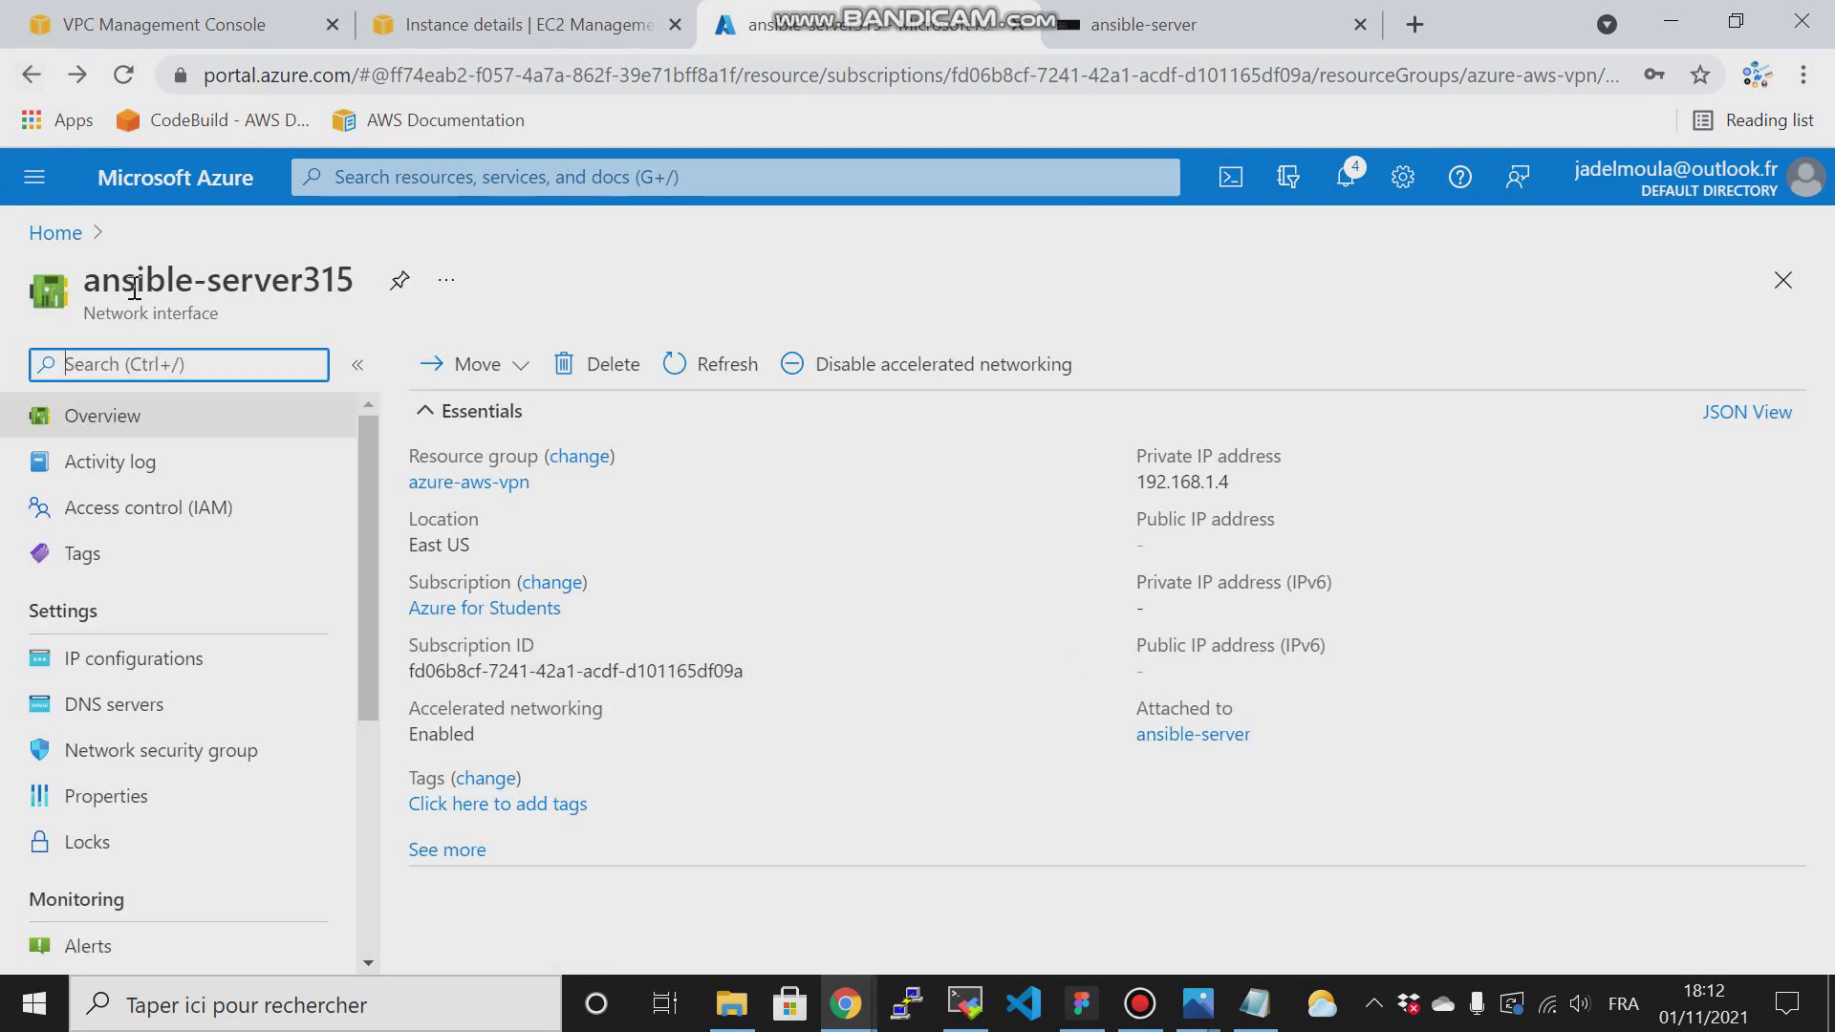
{"action": "left_click", "coordinate": [31, 76]}
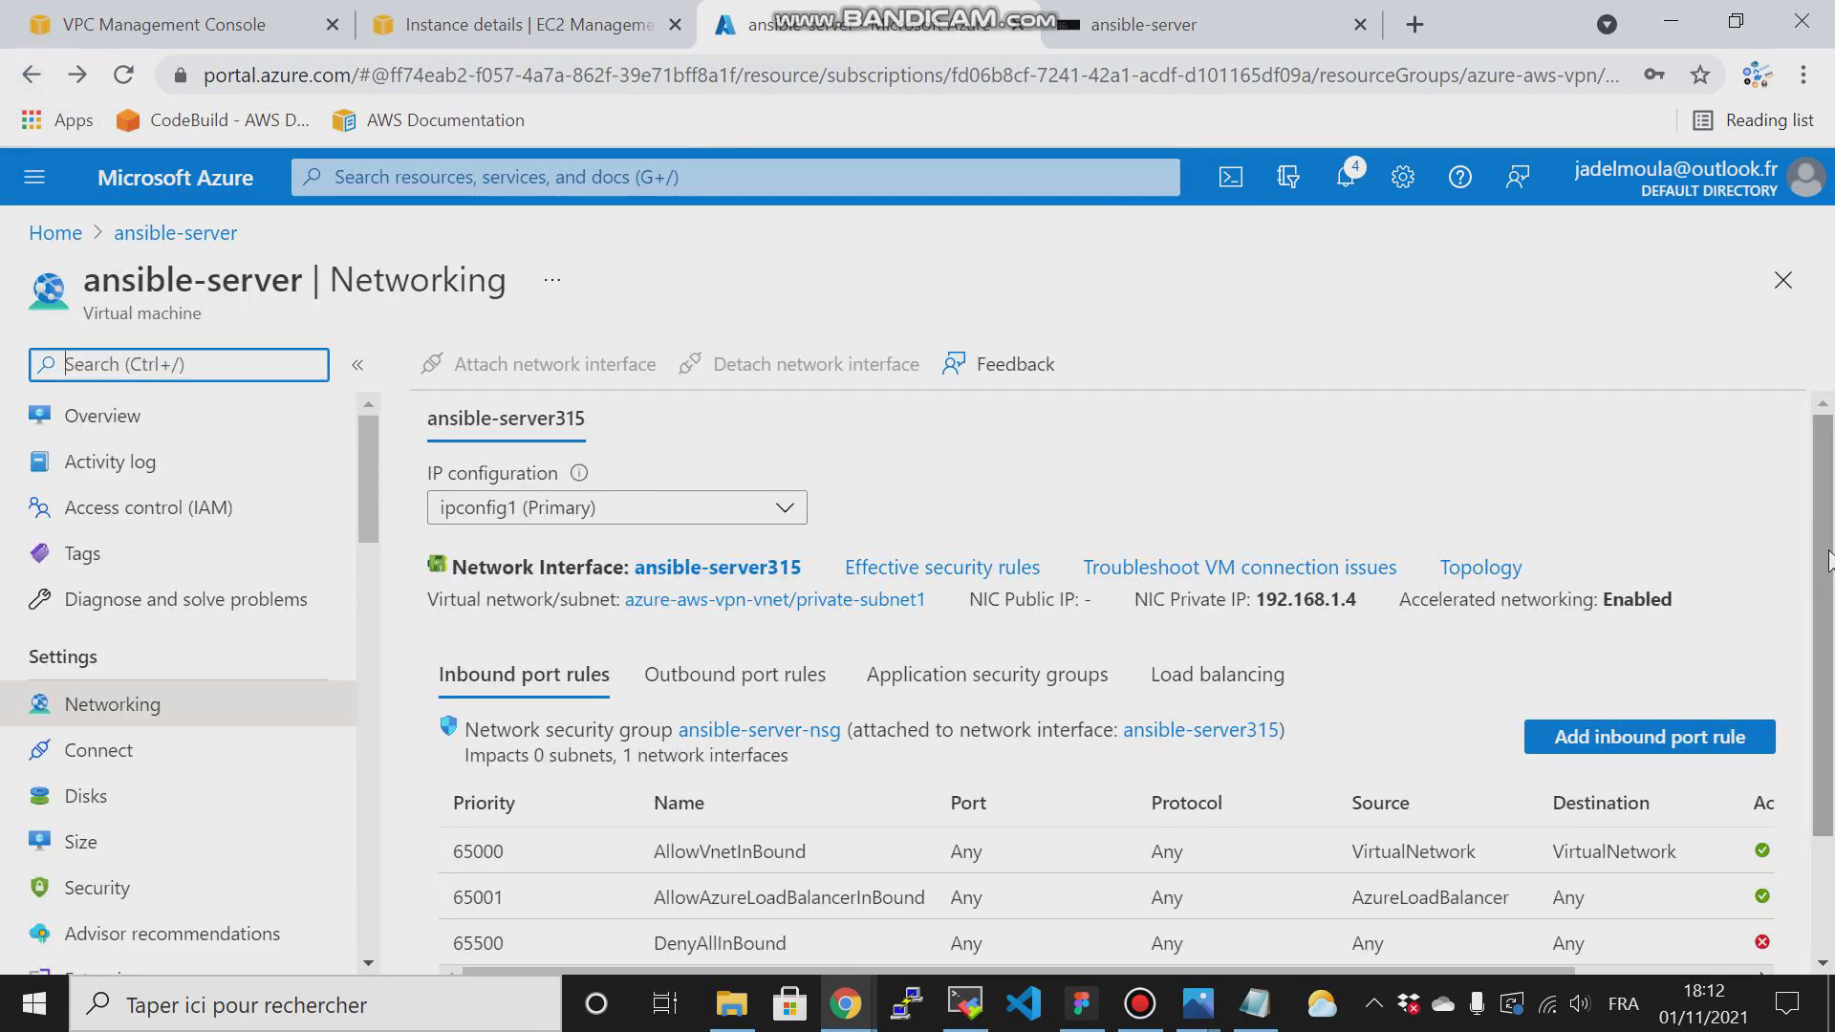
{"action": "scroll", "coordinate": [1830, 662], "scroll_direction": "down", "scroll_amount": 1}
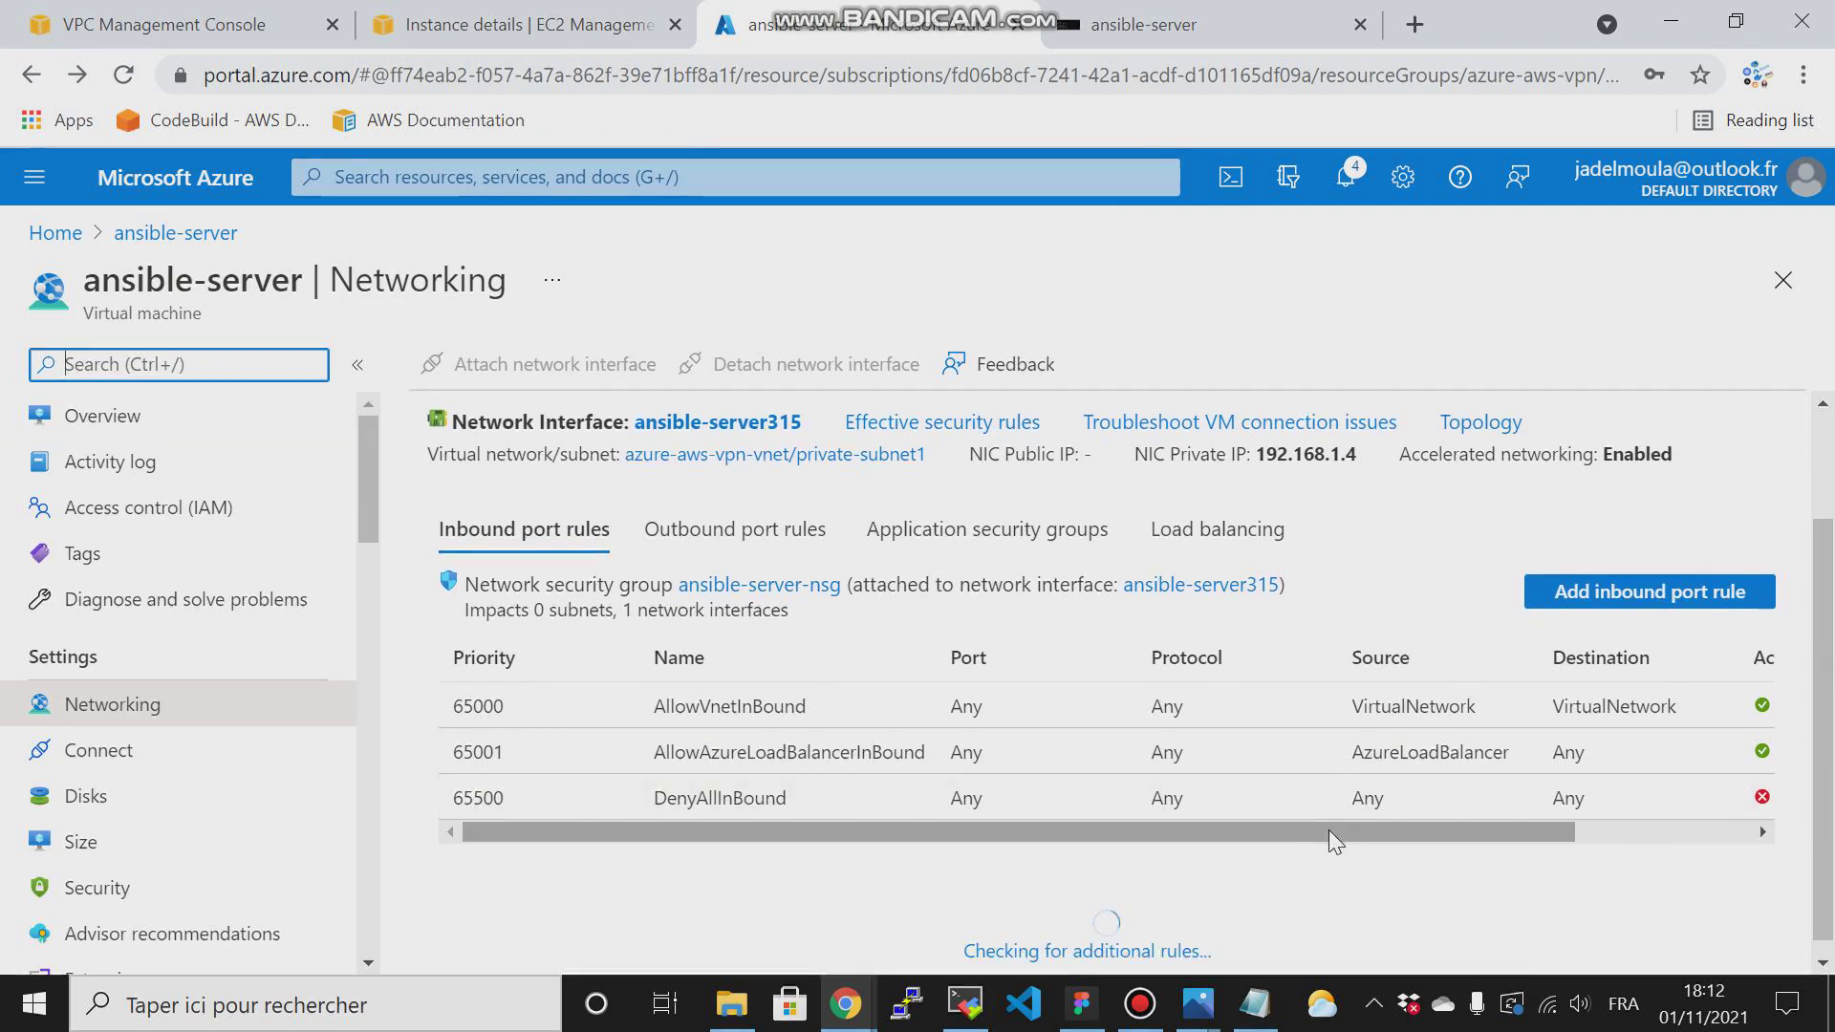
Step: Review the sources, destinations and actions of the inbound port rules for ansible-server
{"action": "left_click_drag", "start_coordinate": [1325, 829], "coordinate": [1210, 833]}
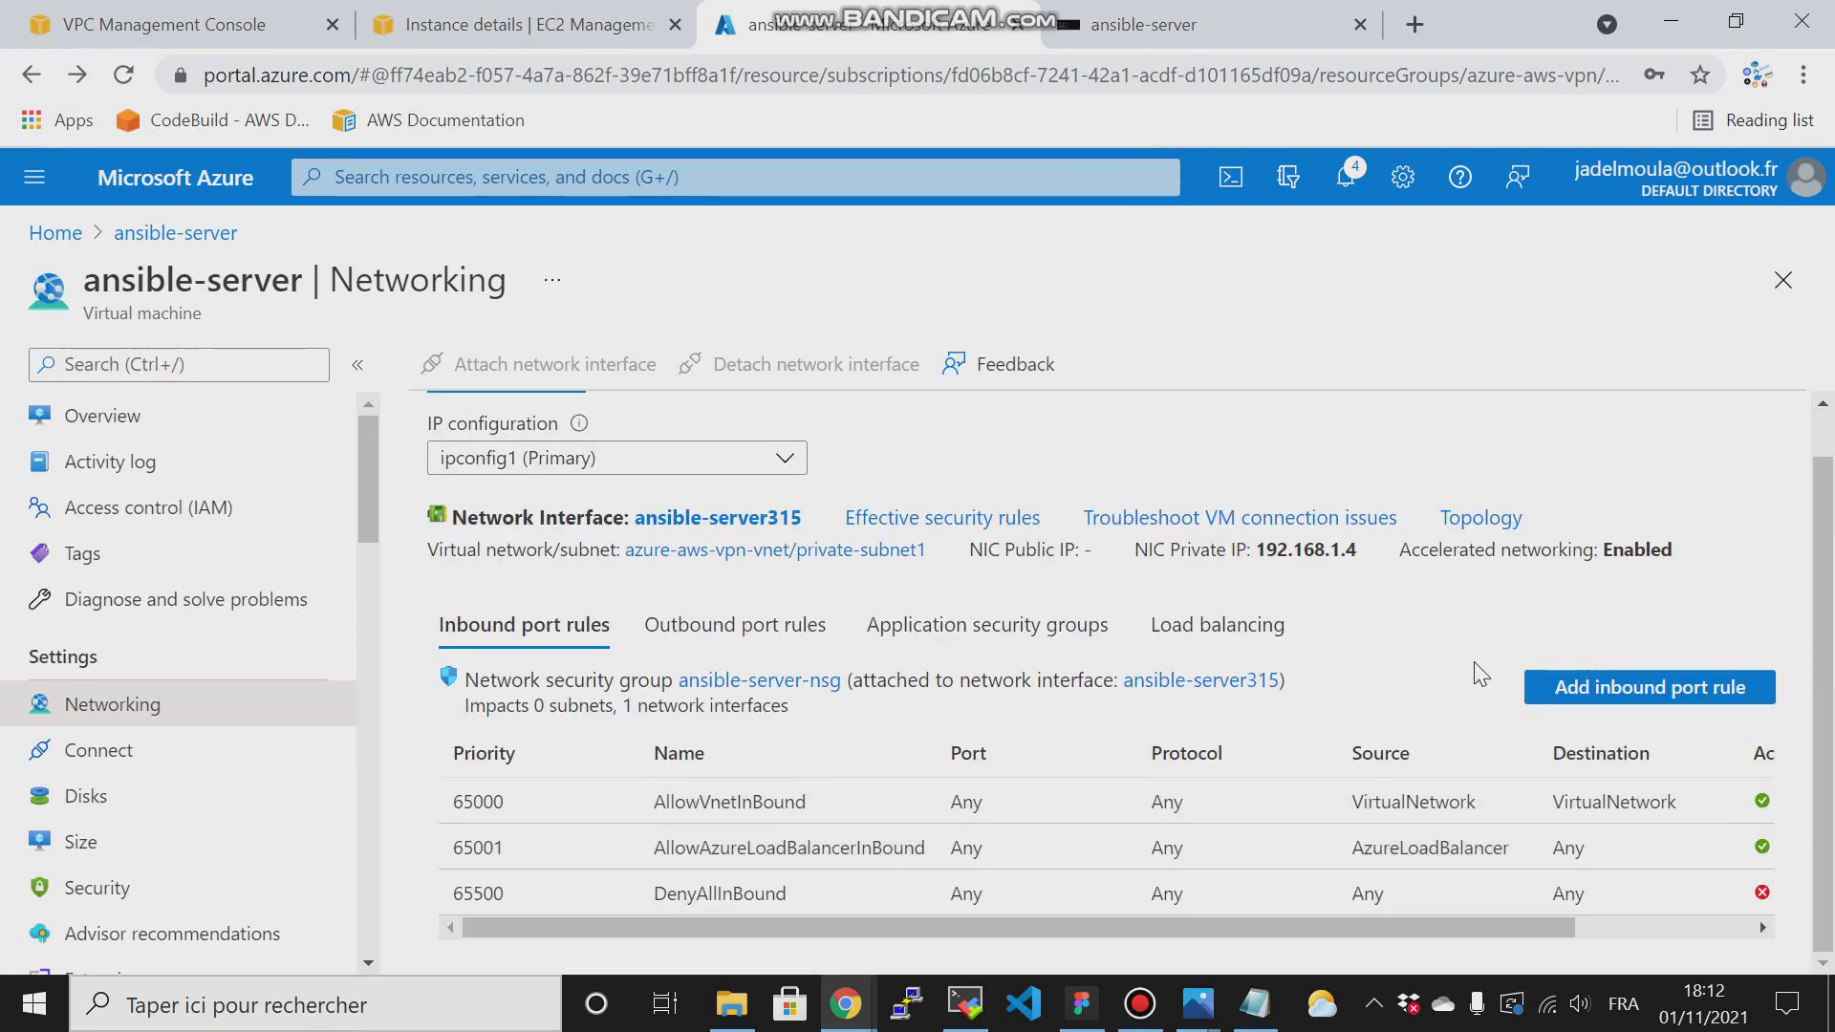
{"action": "left_click", "coordinate": [1827, 533]}
{"action": "left_click_drag", "start_coordinate": [1017, 925], "coordinate": [1208, 916]}
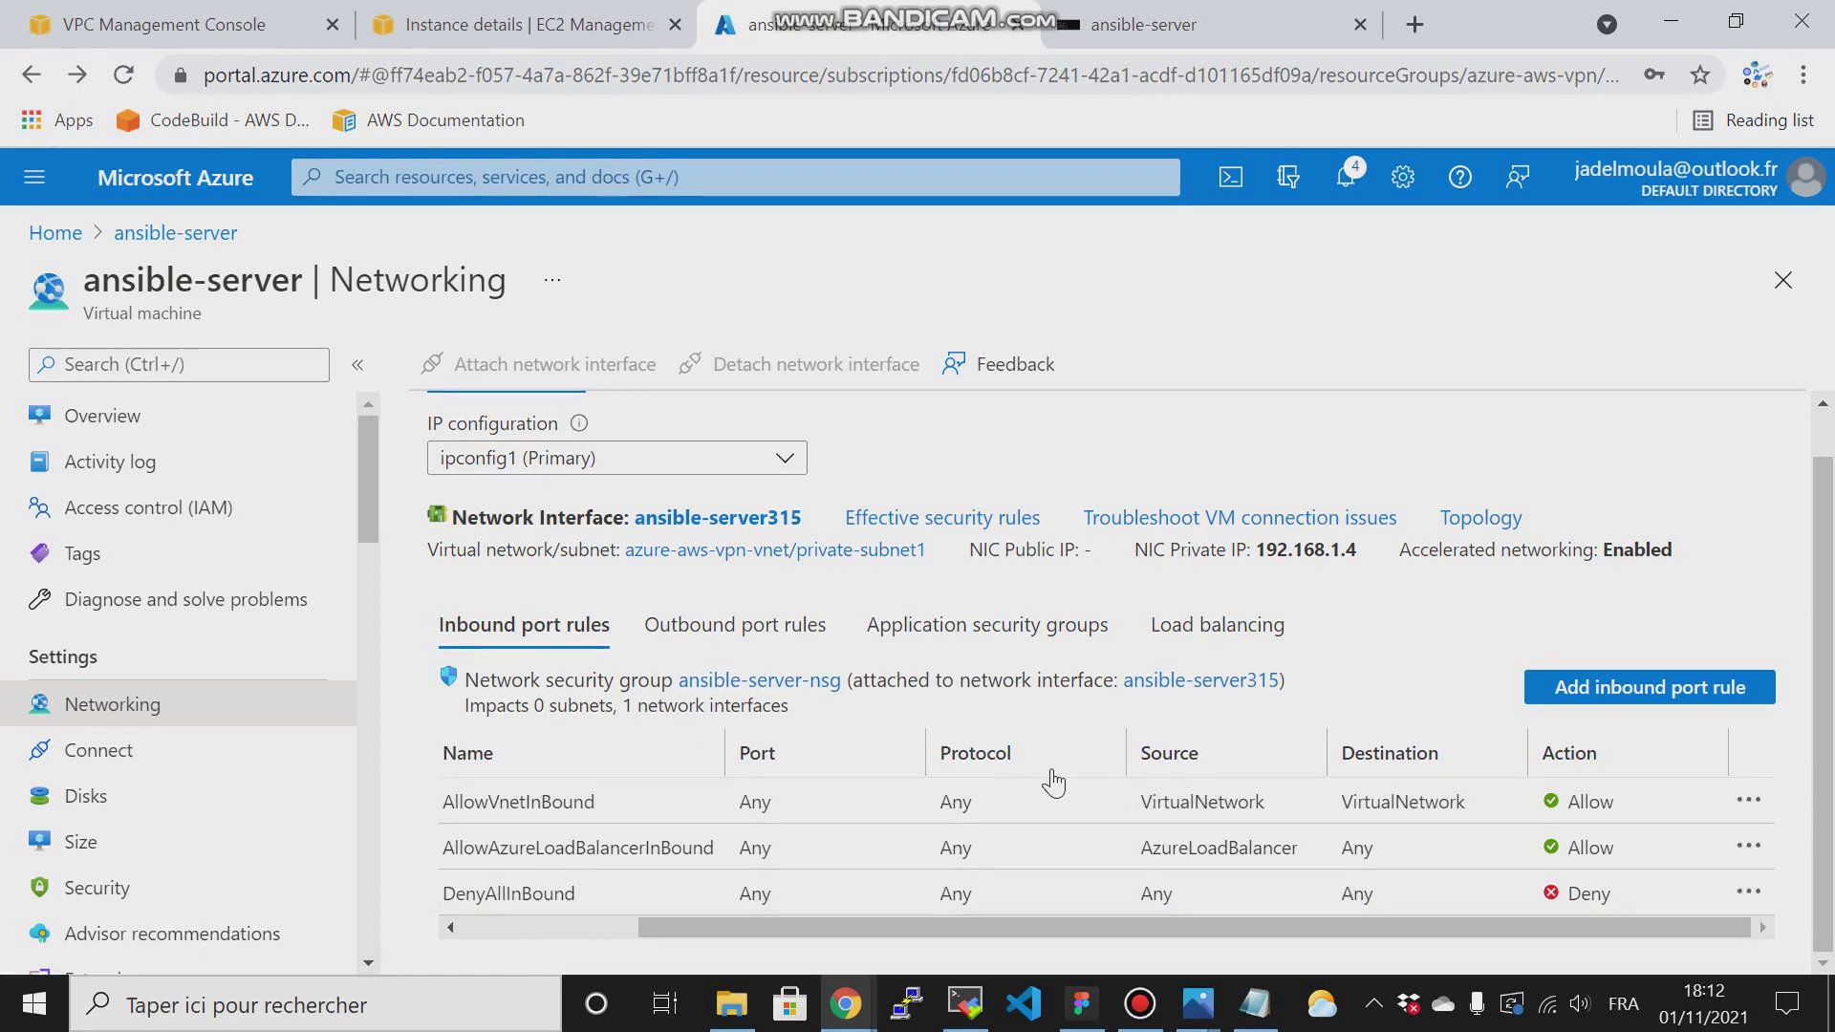
Step: Search the ansible-server settings menu for "rou" and clear the search
{"action": "left_click_drag", "start_coordinate": [363, 472], "coordinate": [373, 585]}
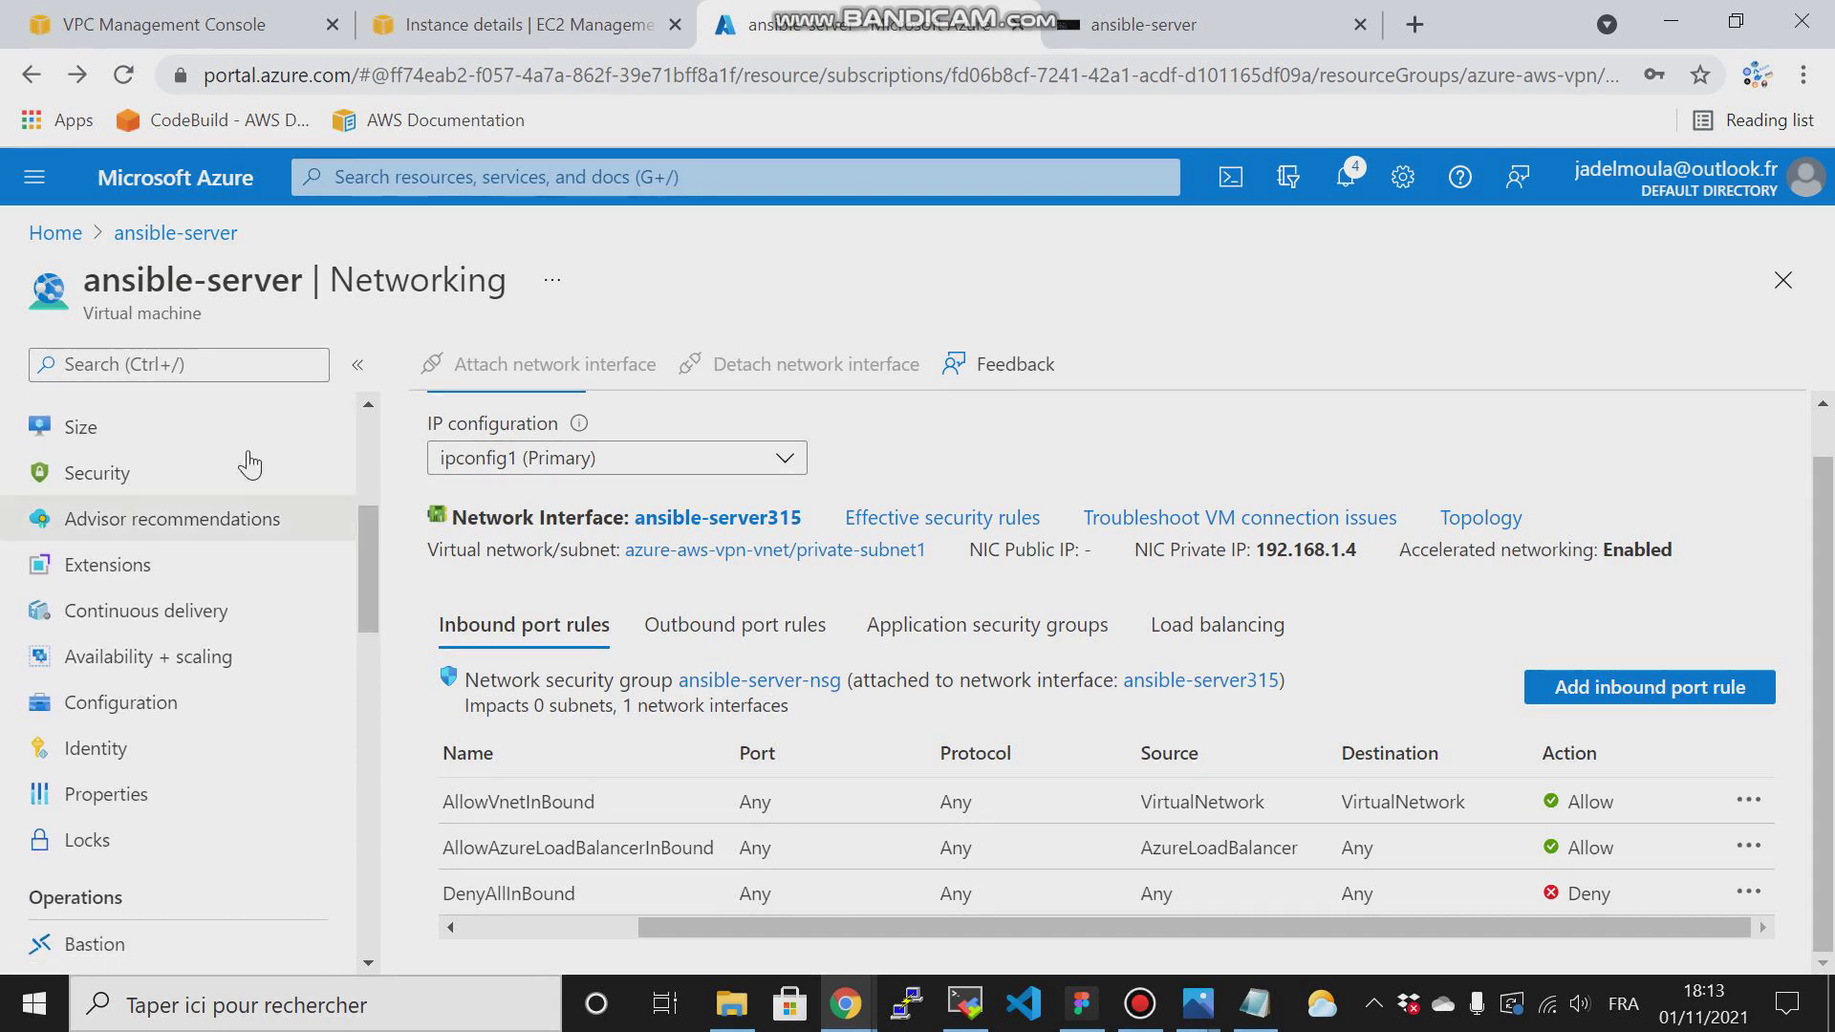
{"action": "left_click", "coordinate": [178, 362]}
{"action": "type", "text": "rou"}
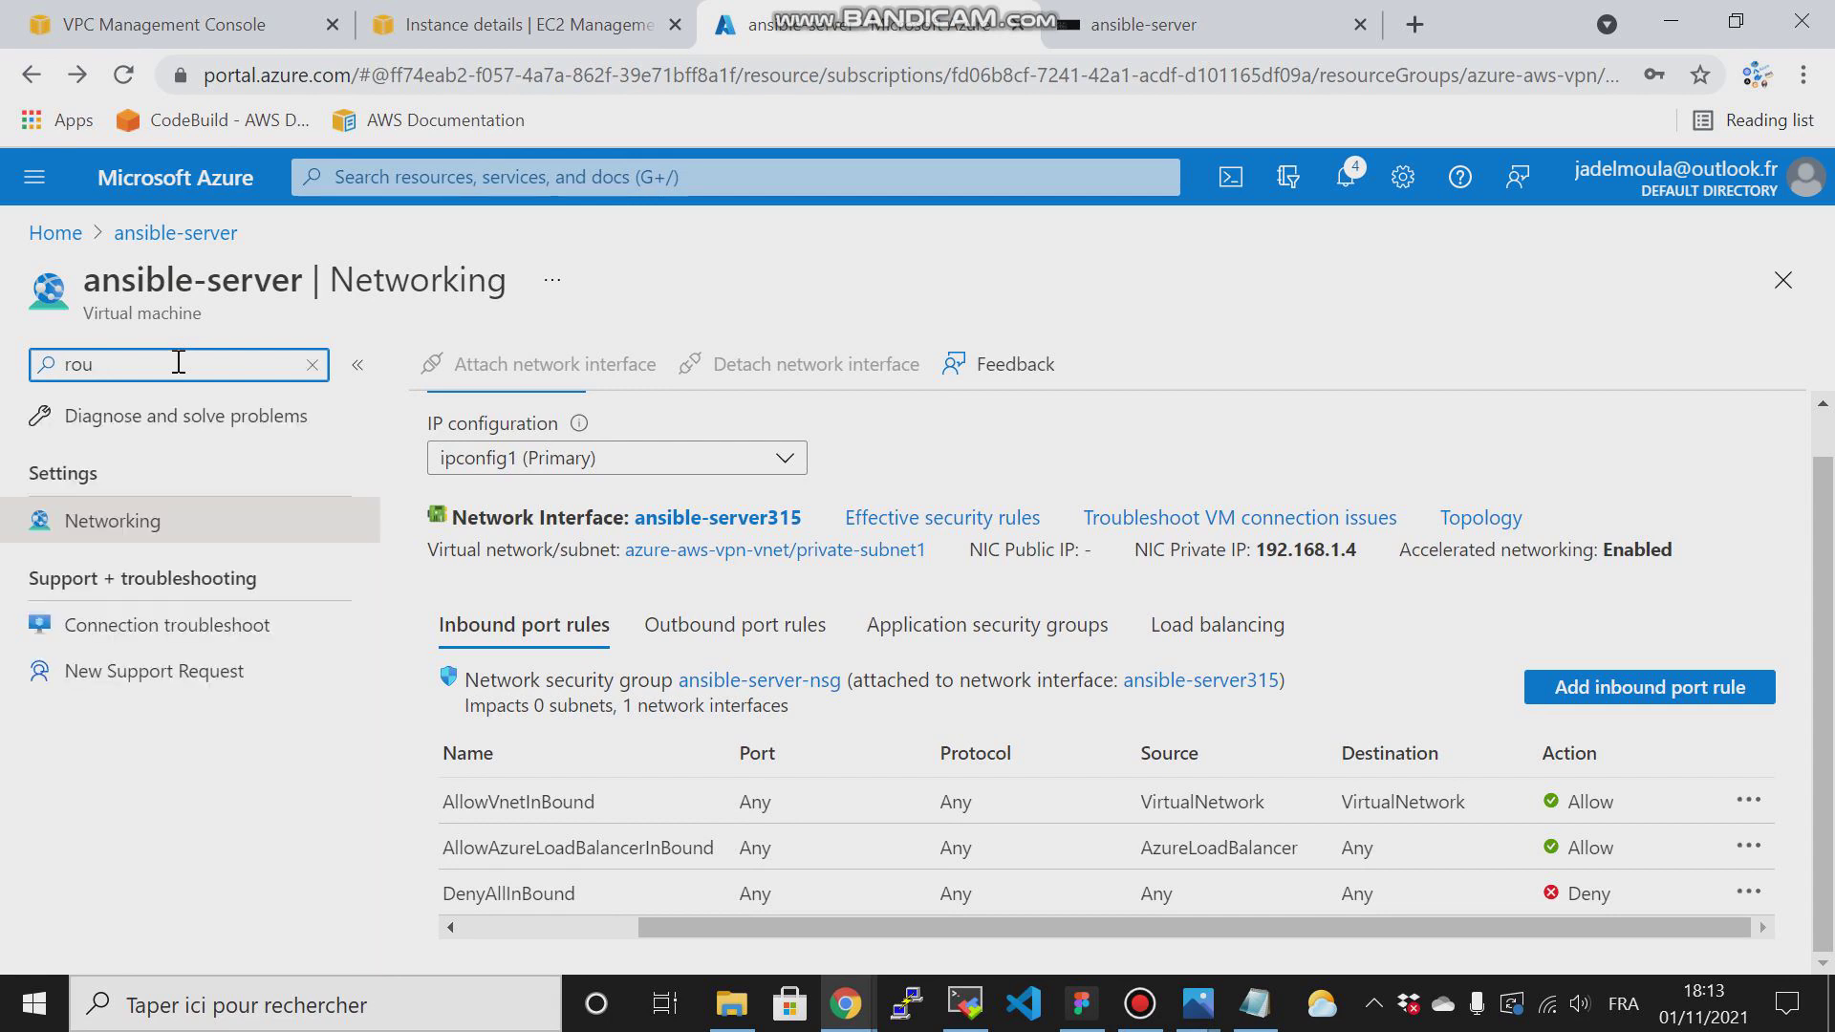
{"action": "key", "text": "BackSpace"}
{"action": "key", "text": "BackSpace"}
{"action": "key", "text": "BackSpace"}
Step: Open the ansible-server315 network interface and check the AWS bastion instance details and the running ping in the ansible-server terminal
{"action": "left_click", "coordinate": [666, 521]}
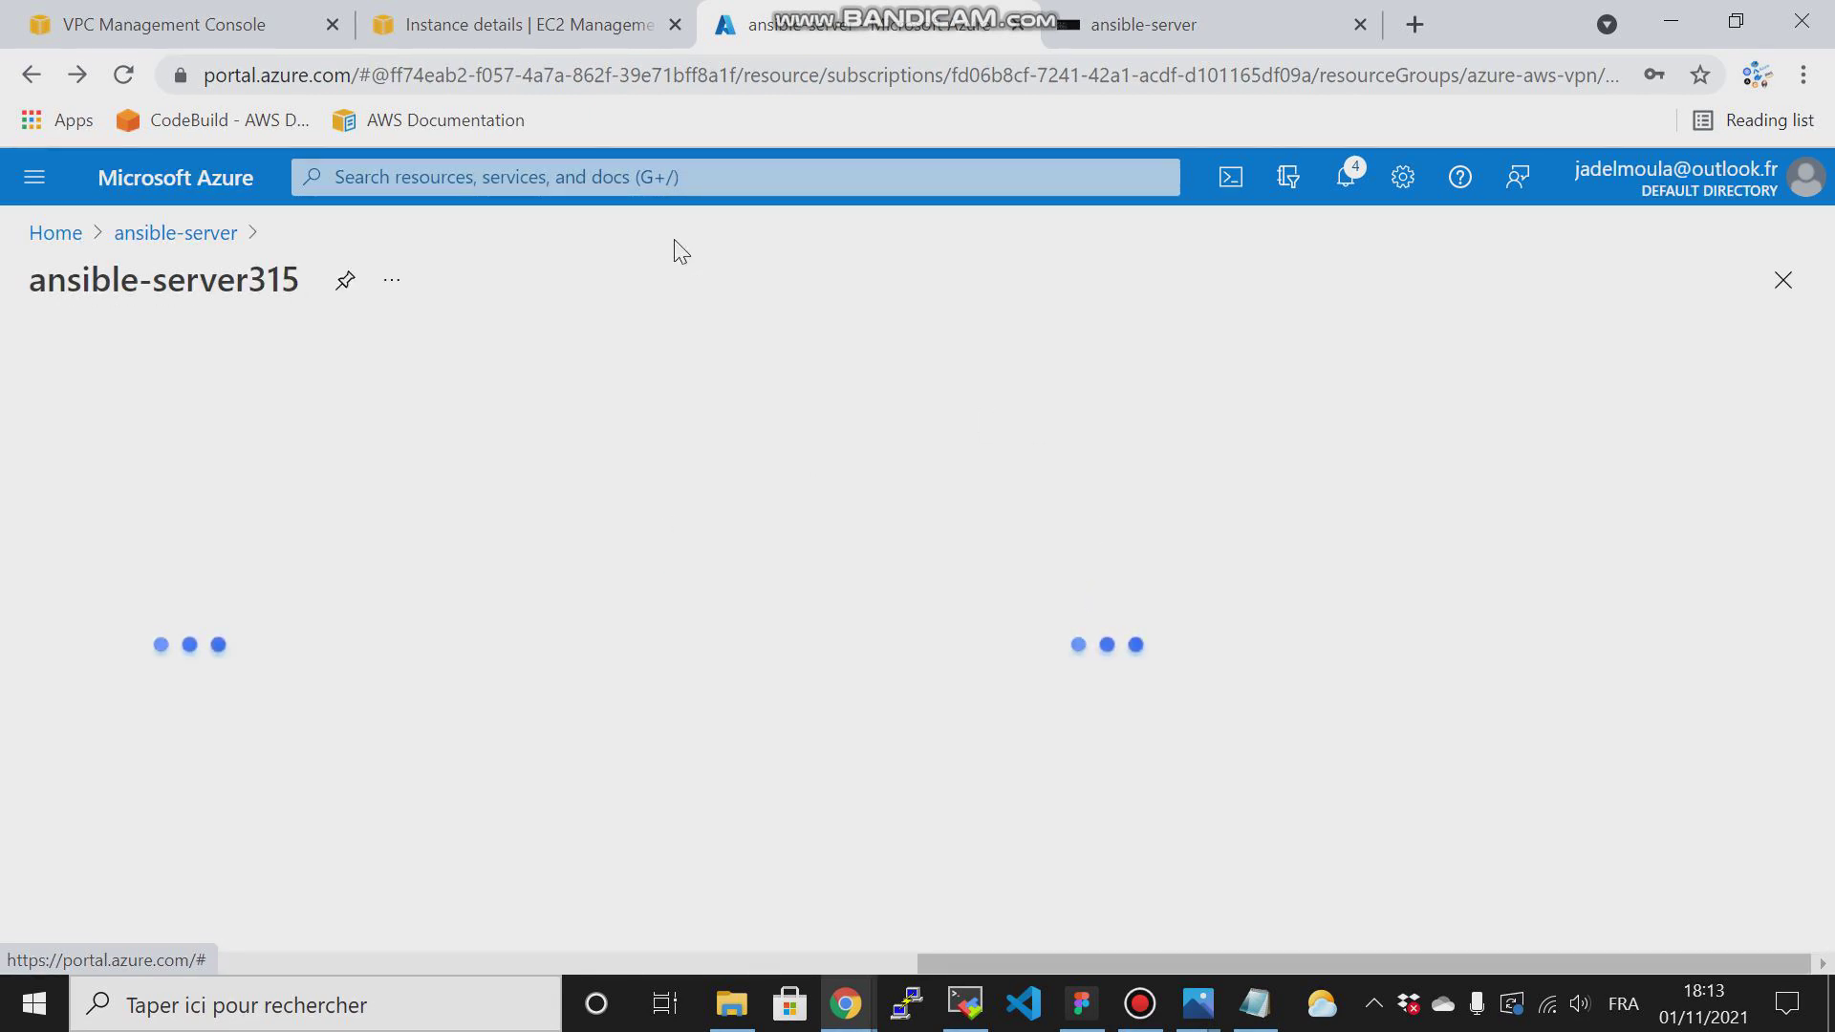
{"action": "left_click", "coordinate": [529, 17]}
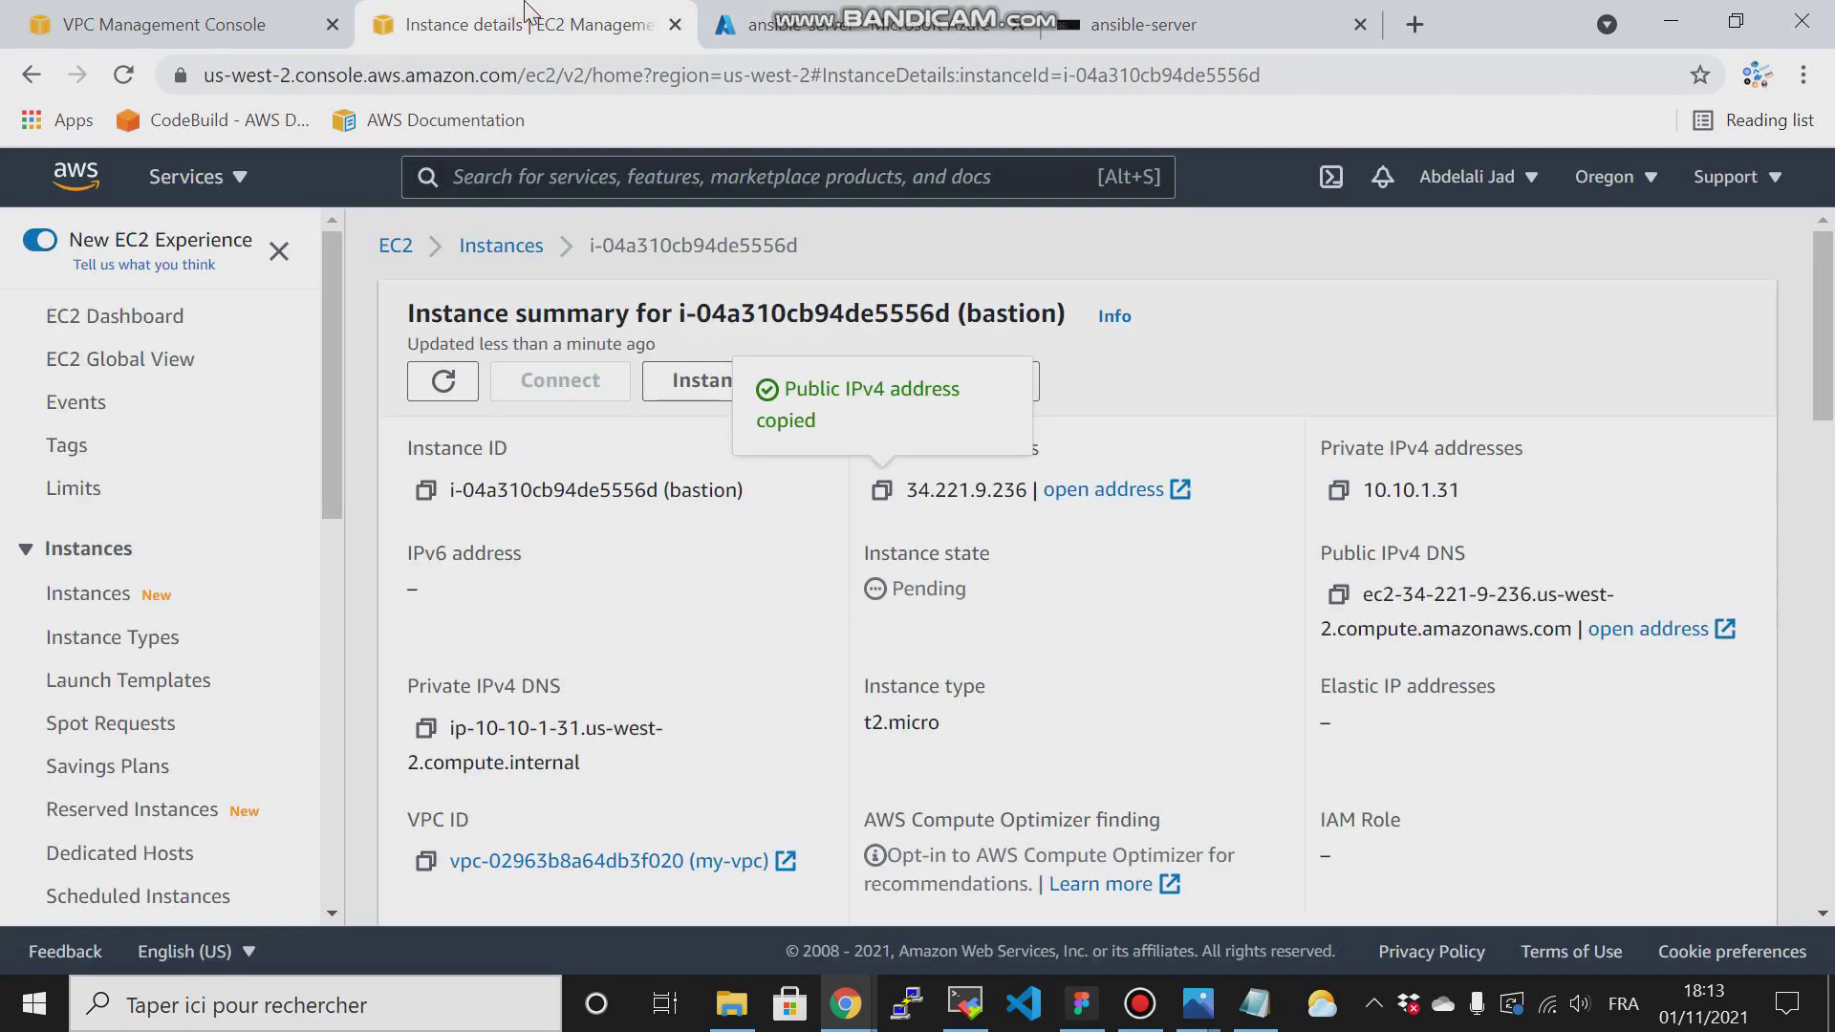
{"action": "left_click", "coordinate": [829, 23]}
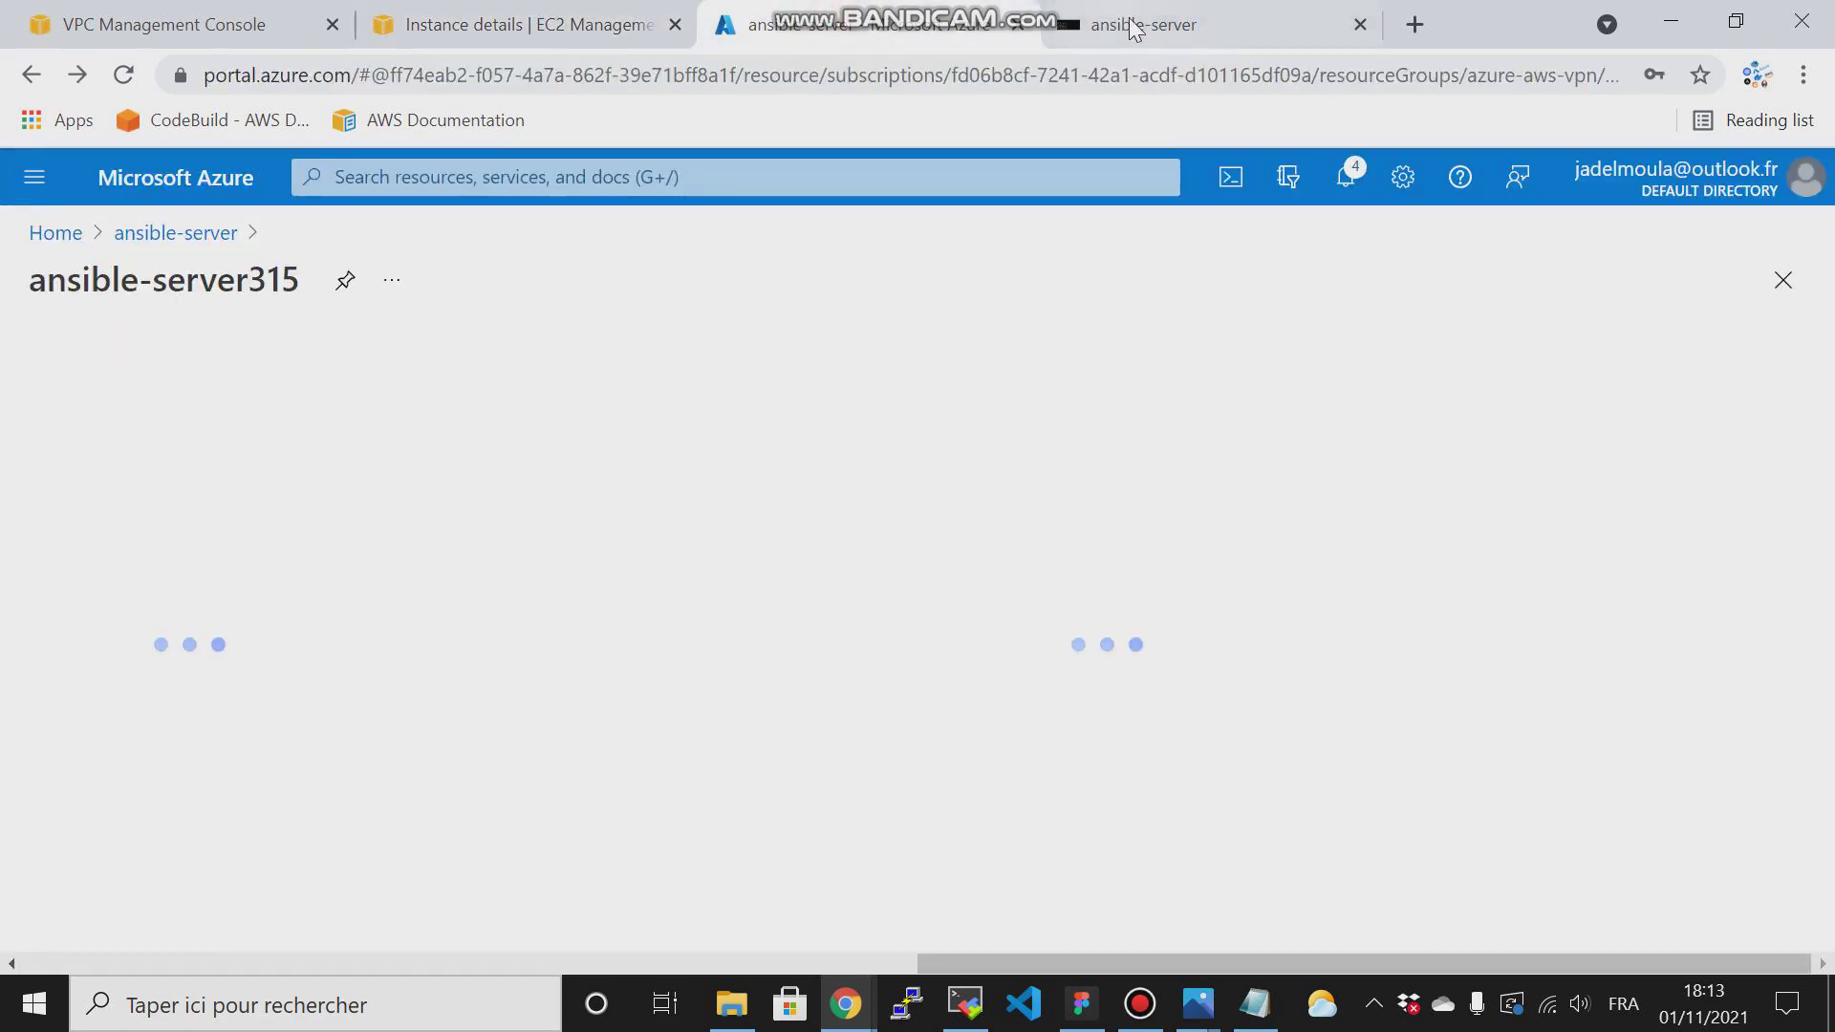
{"action": "left_click", "coordinate": [1132, 22]}
{"action": "left_click", "coordinate": [959, 9]}
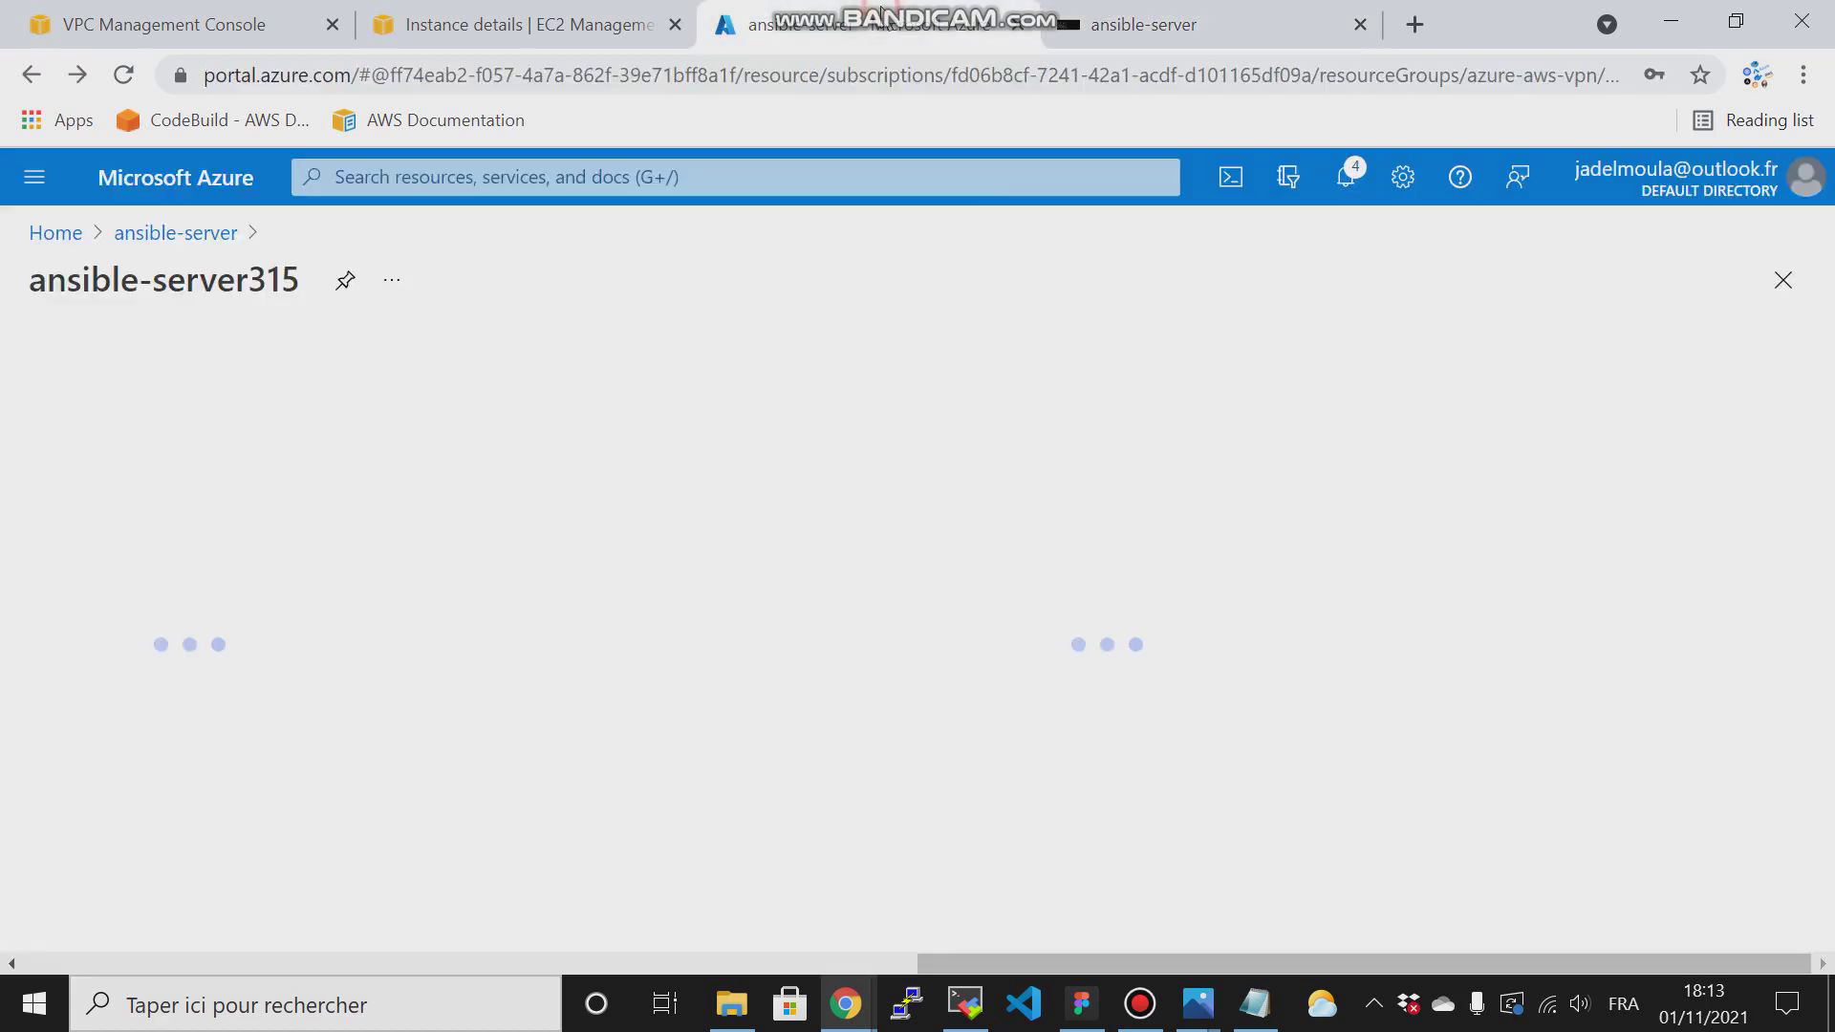
{"action": "left_click", "coordinate": [1097, 28]}
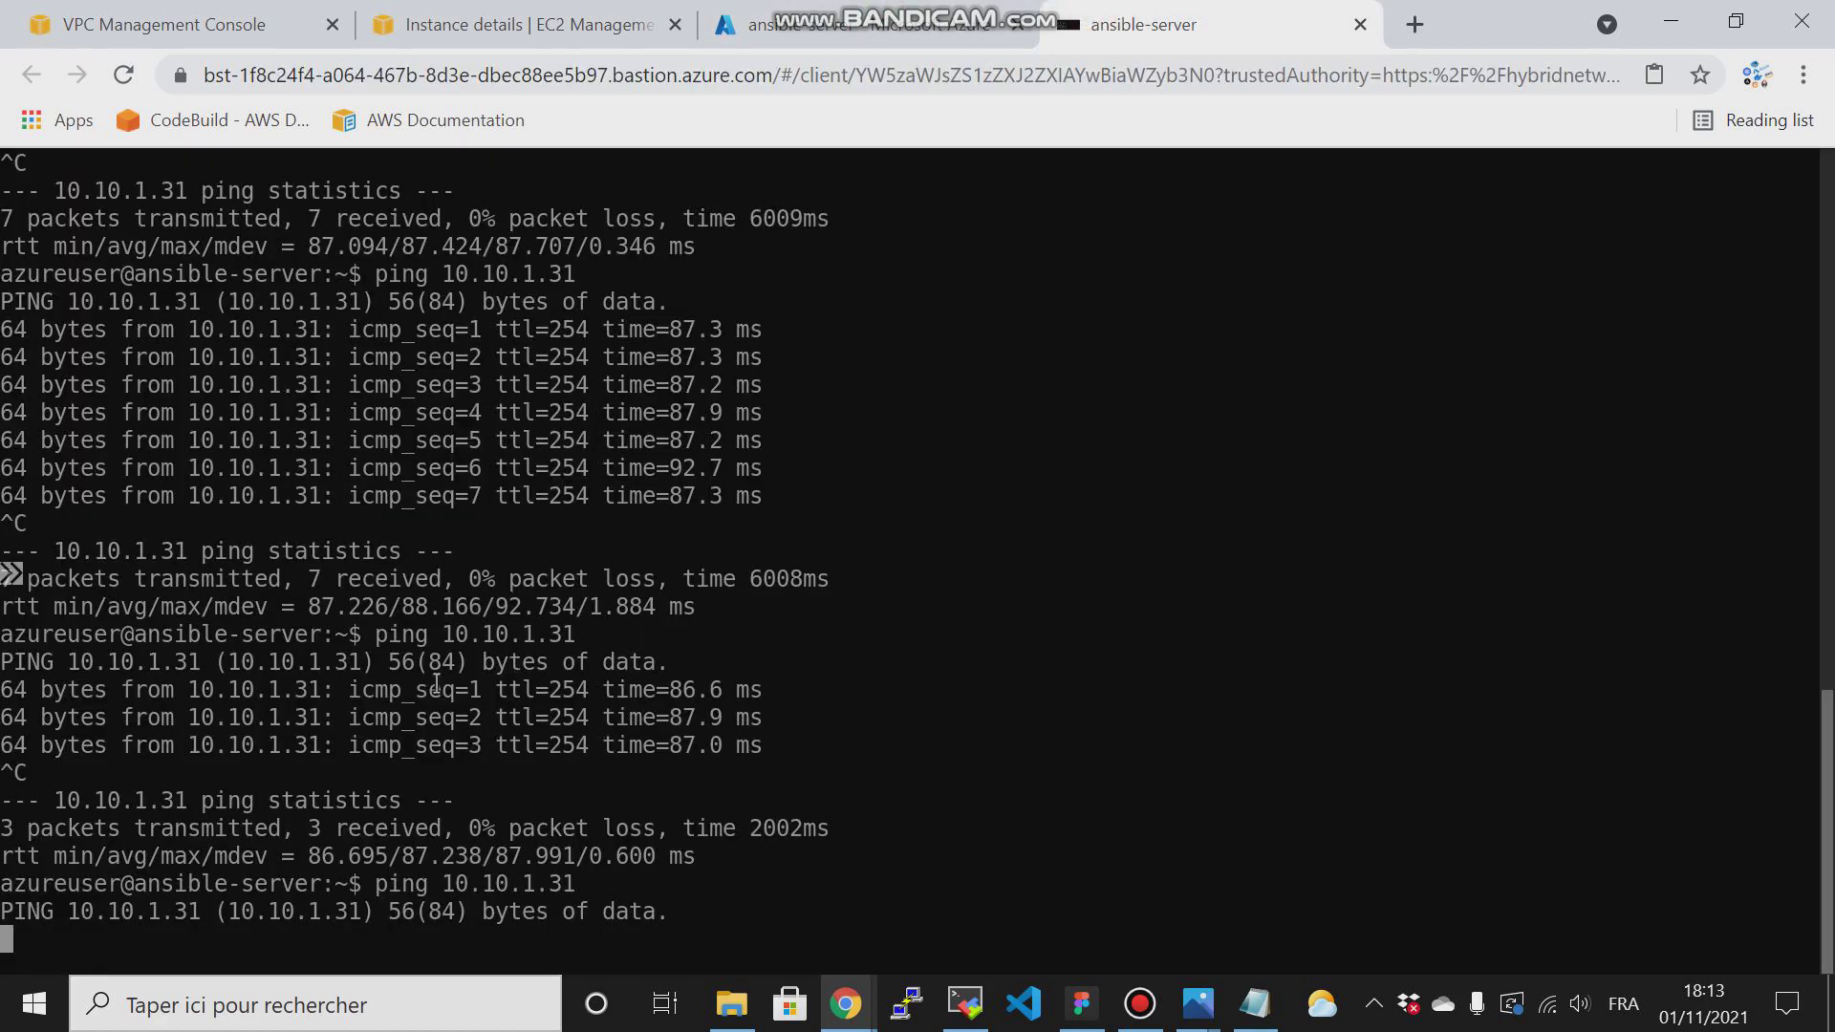
{"action": "left_click", "coordinate": [819, 9]}
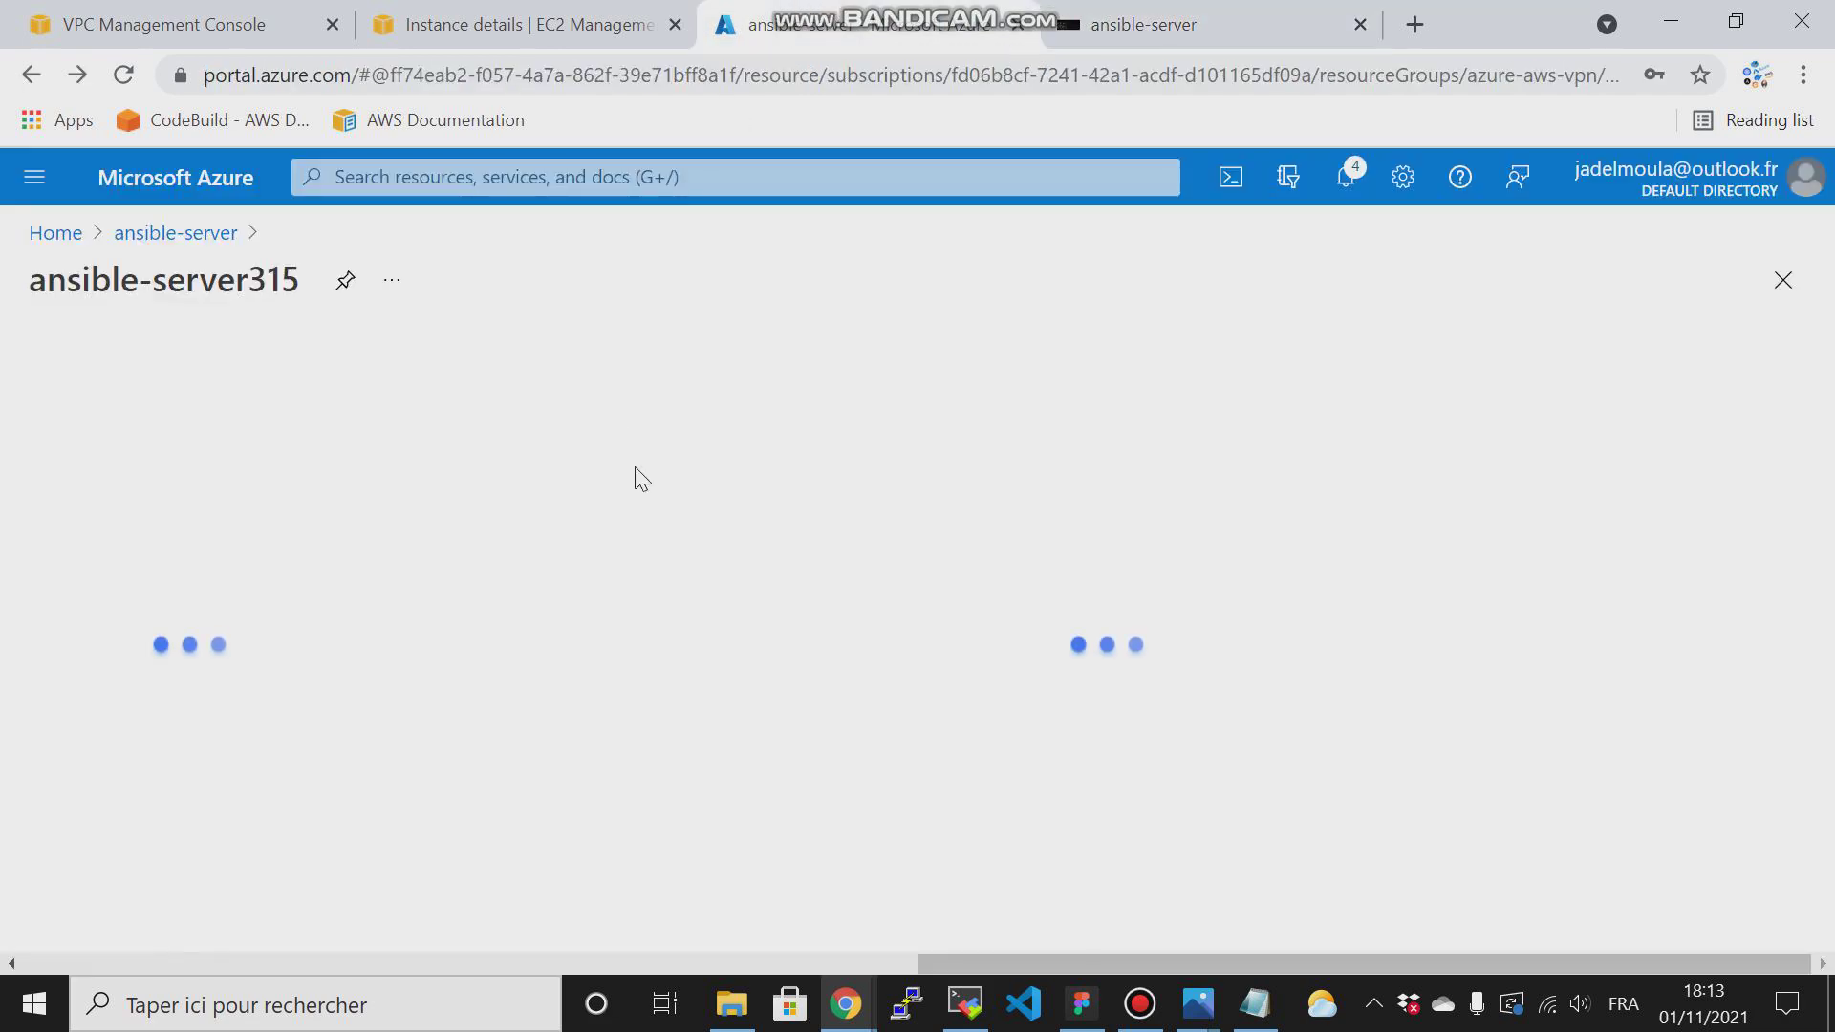
Step: Return to the networking settings of ansible-server and look through the virtual machine's settings and operations entries
{"action": "left_click", "coordinate": [172, 241]}
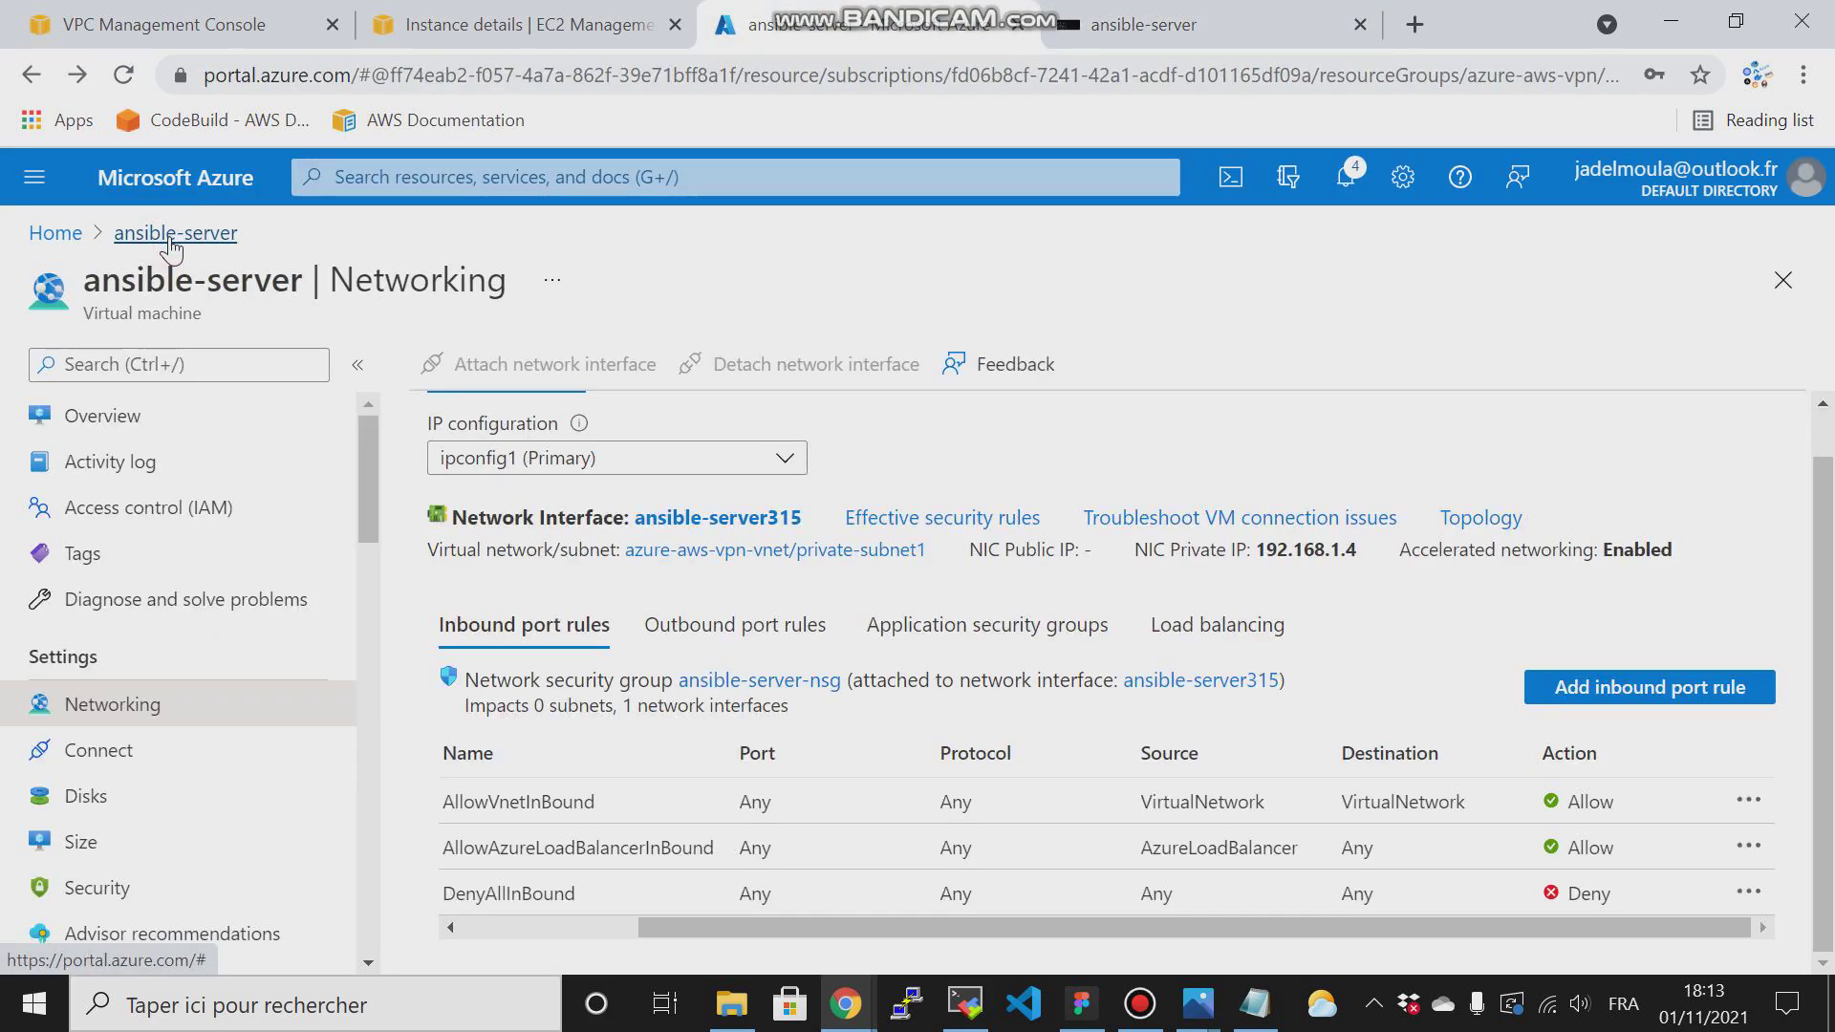
{"action": "left_click", "coordinate": [368, 474]}
{"action": "left_click_drag", "start_coordinate": [368, 474], "coordinate": [388, 626]}
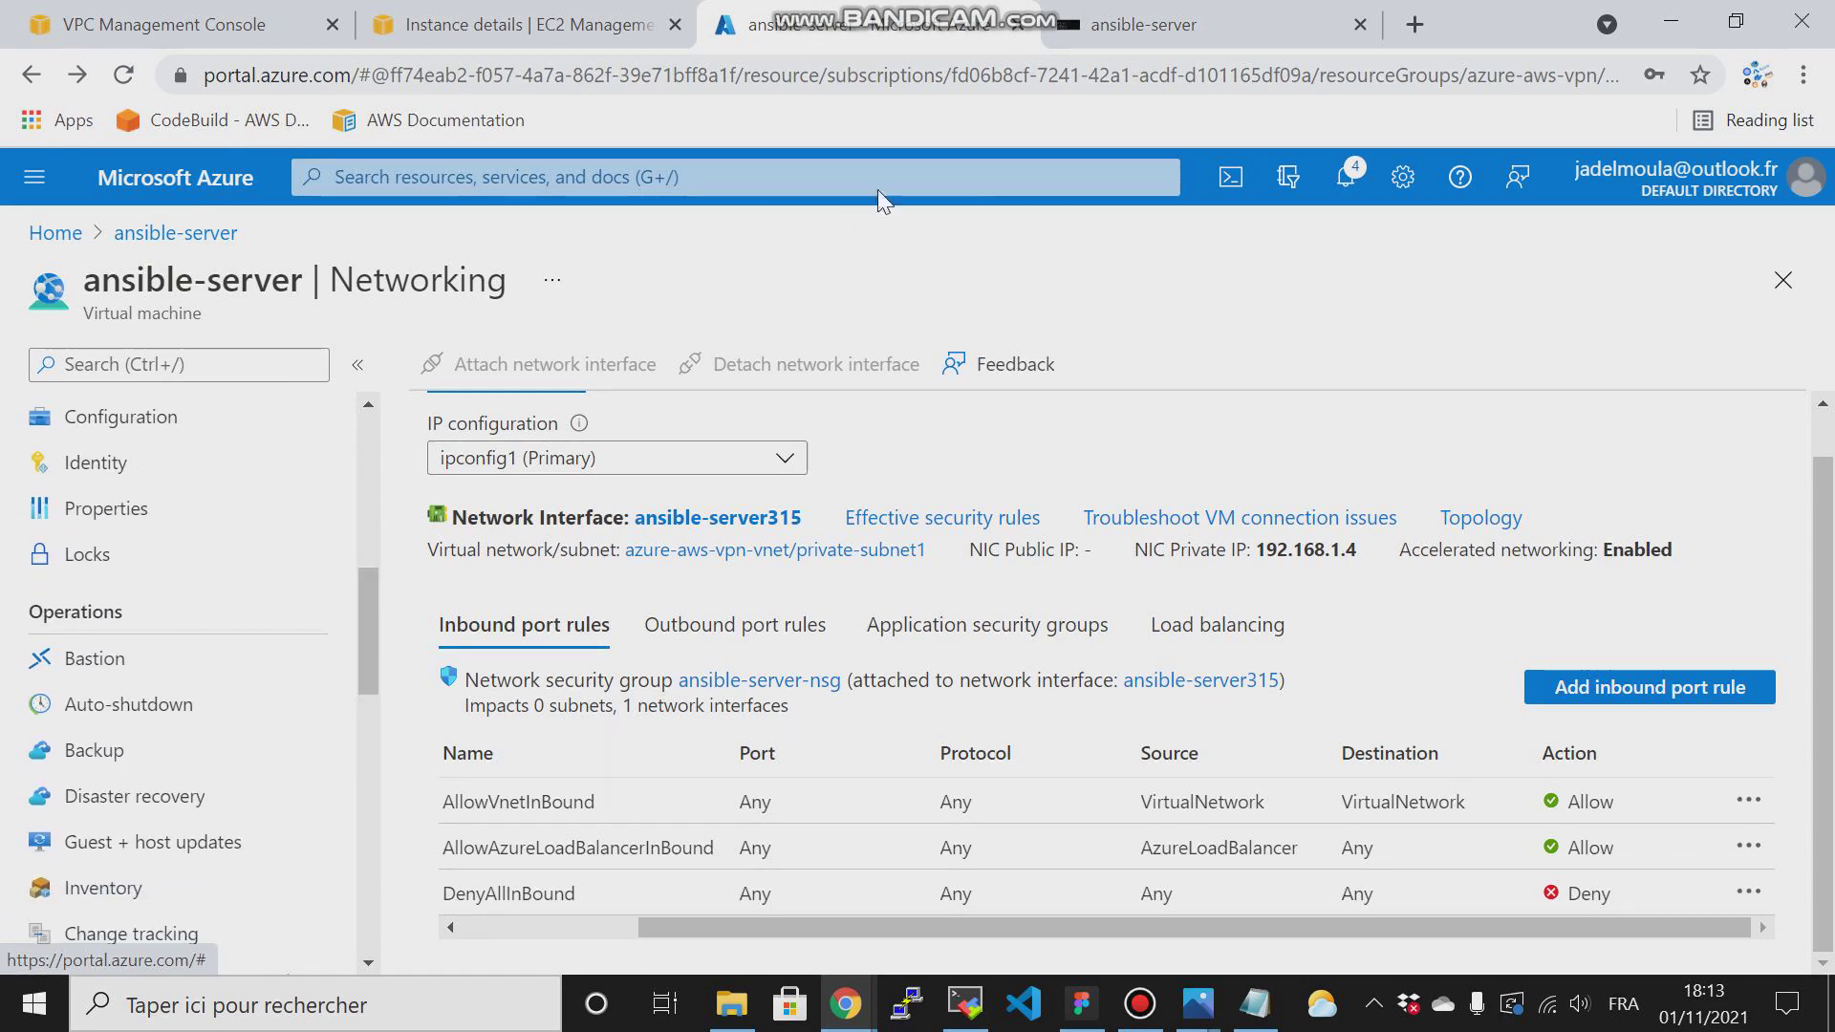
{"action": "left_click", "coordinate": [1139, 1003]}
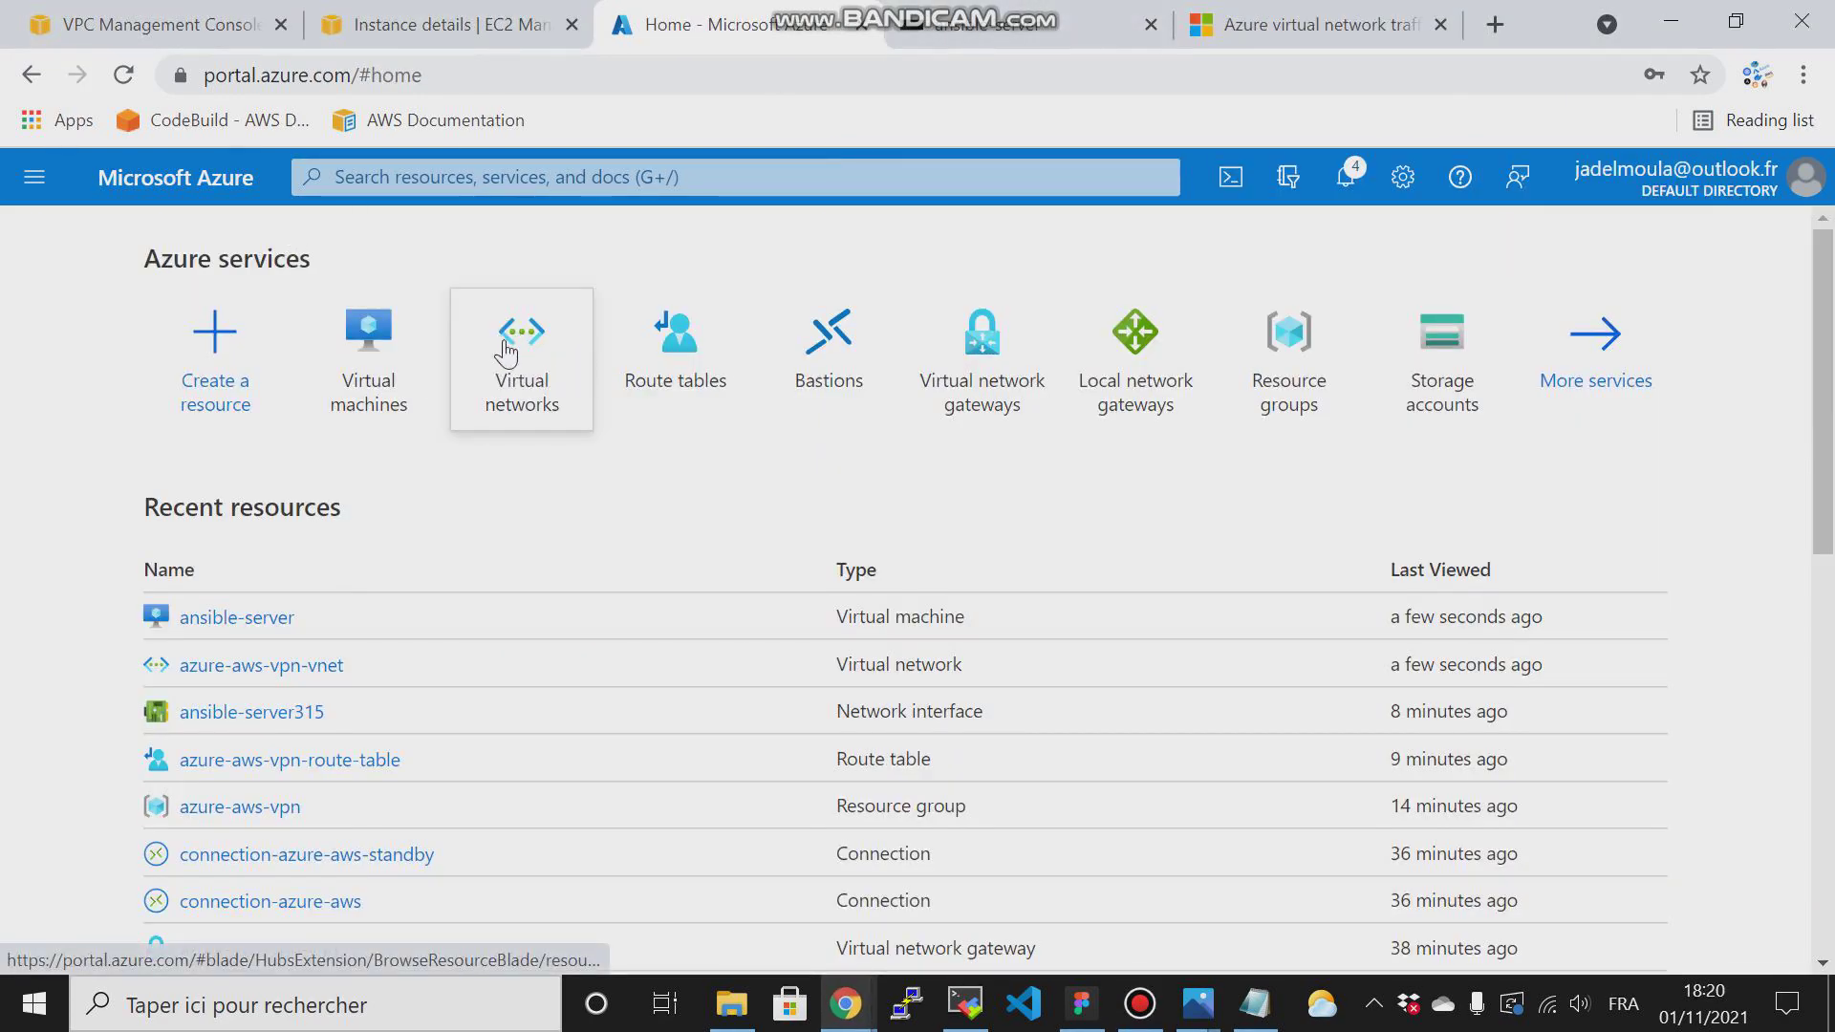
Step: Open the routes of azure-aws-vpn-route-table and check the running ping in the ansible-server terminal
{"action": "mouse_move", "coordinate": [522, 351]}
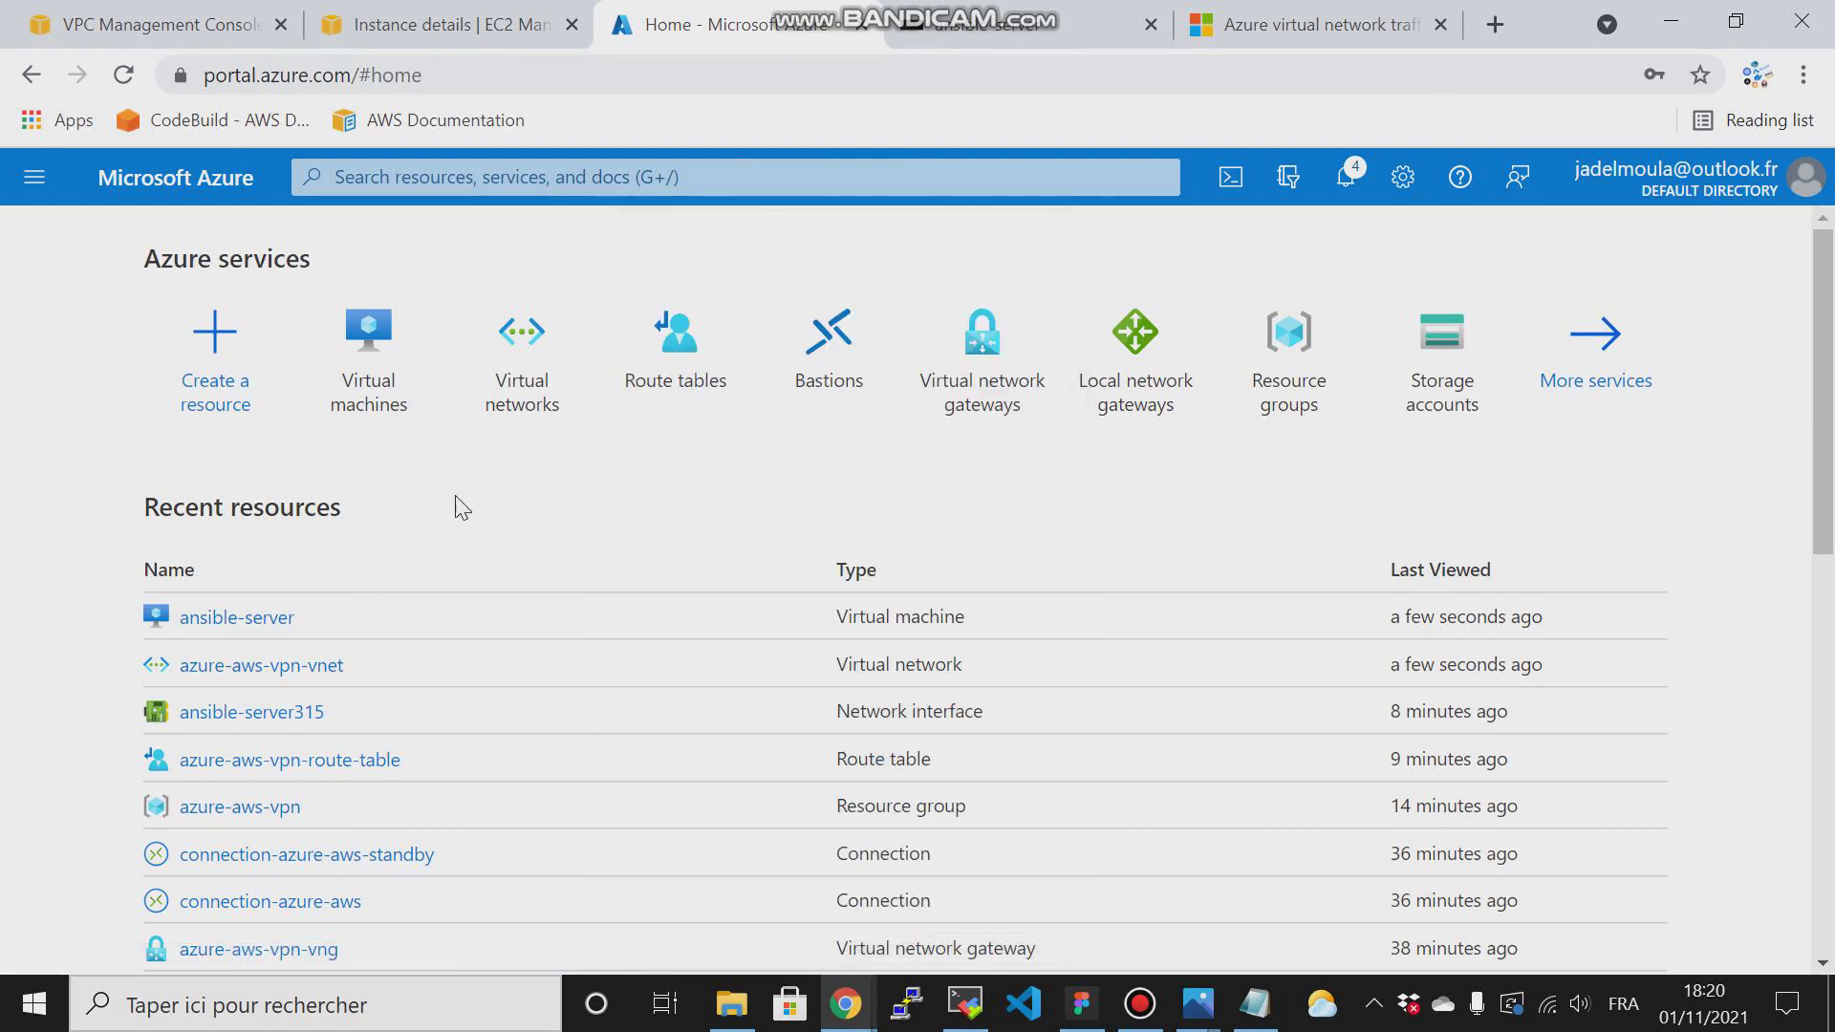
{"action": "left_click", "coordinate": [693, 368]}
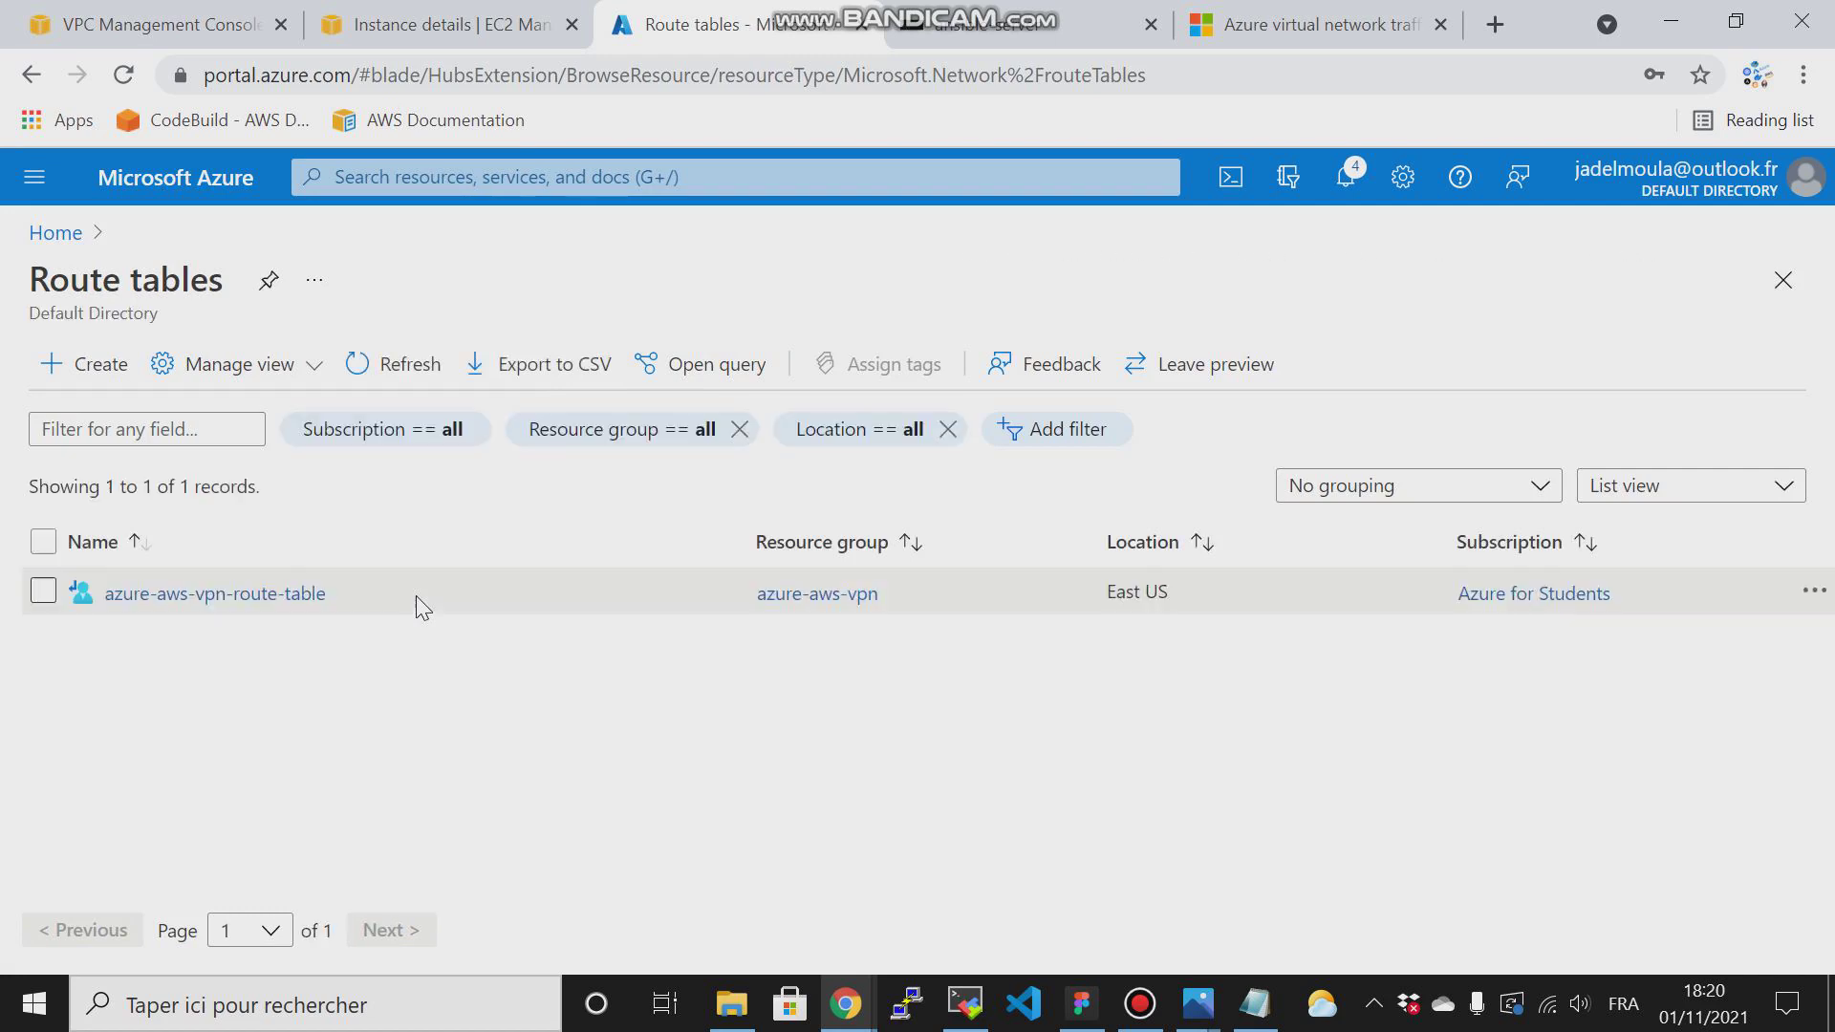
{"action": "left_click", "coordinate": [267, 596]}
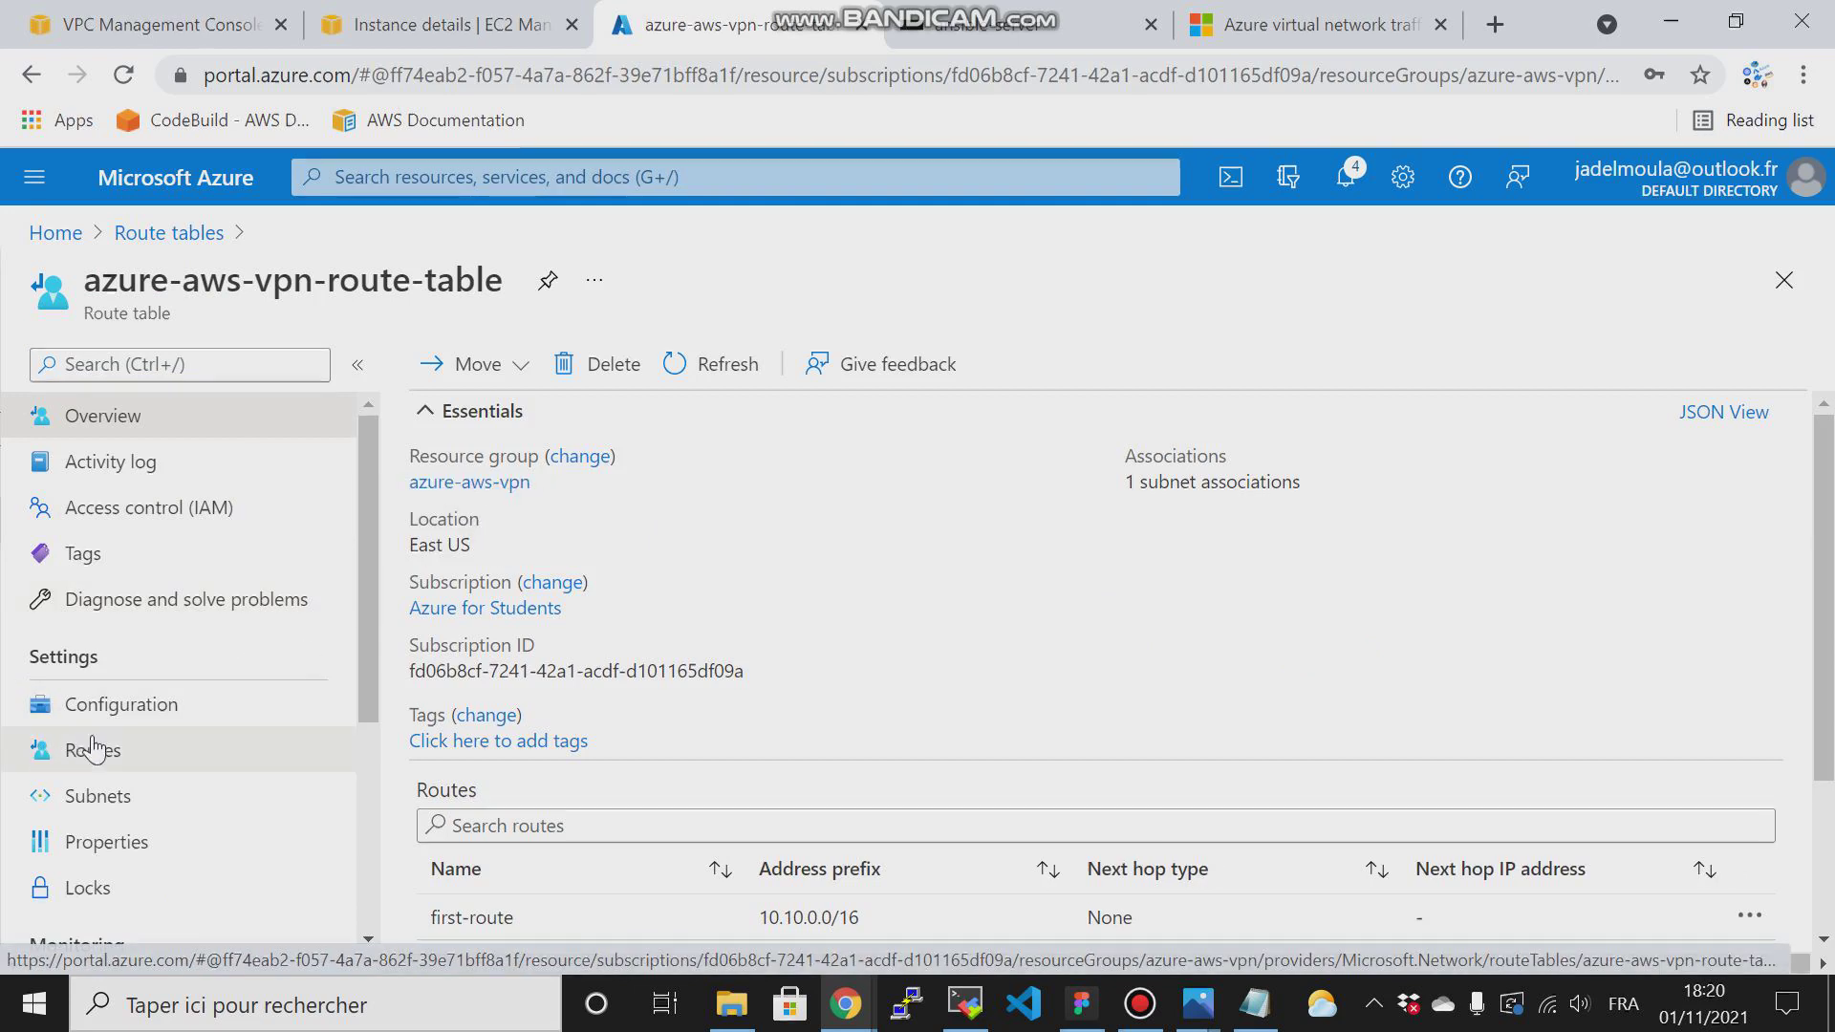
{"action": "left_click", "coordinate": [105, 751]}
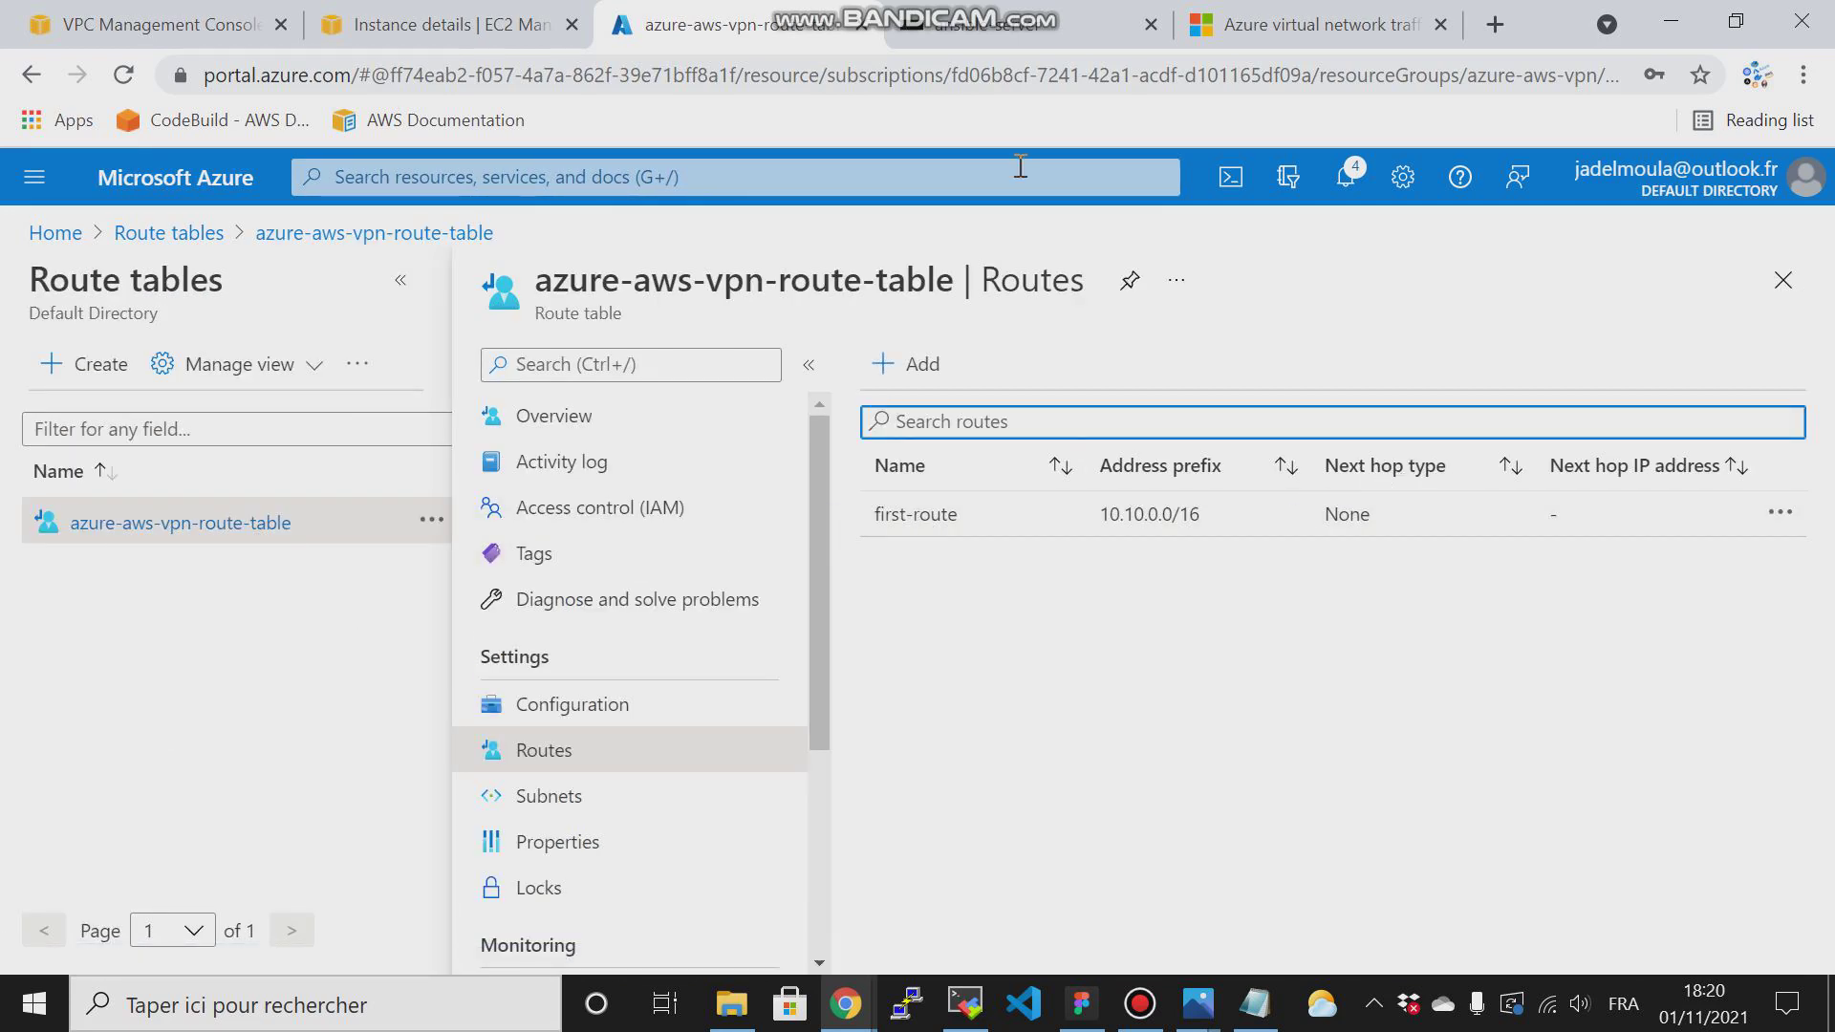
{"action": "left_click", "coordinate": [1019, 27]}
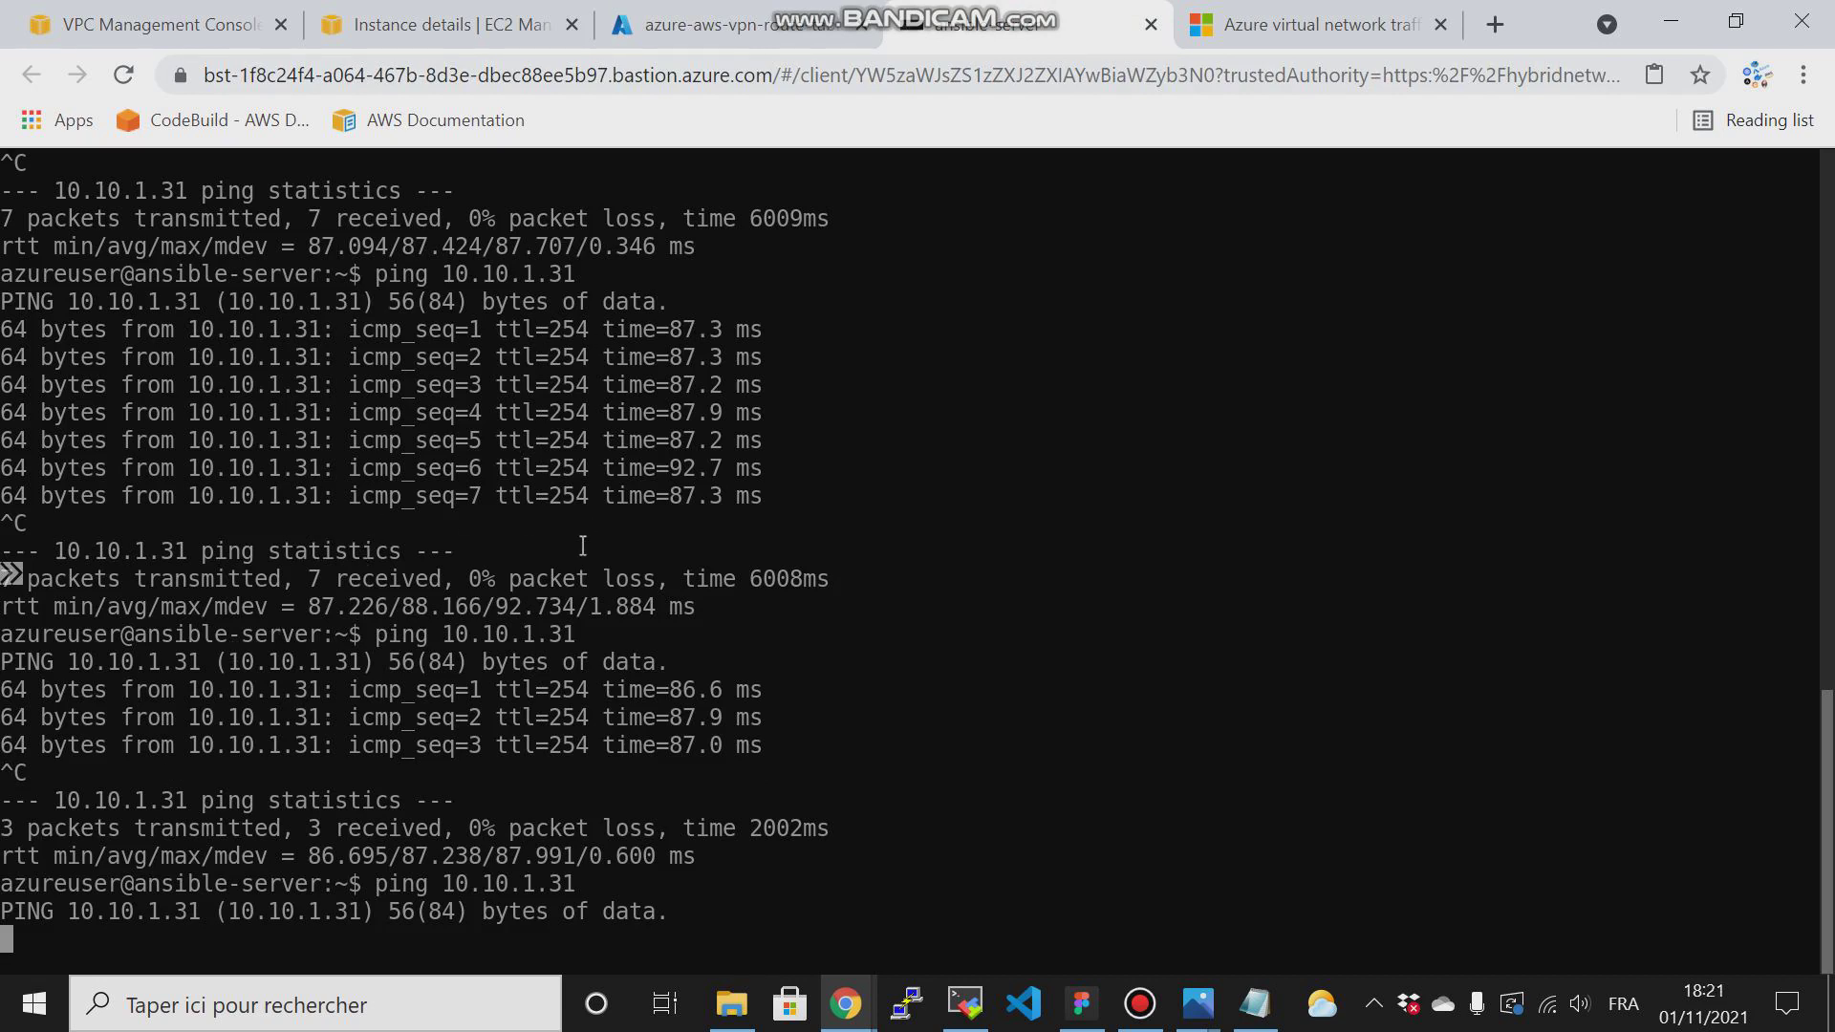
{"action": "left_click", "coordinate": [669, 24]}
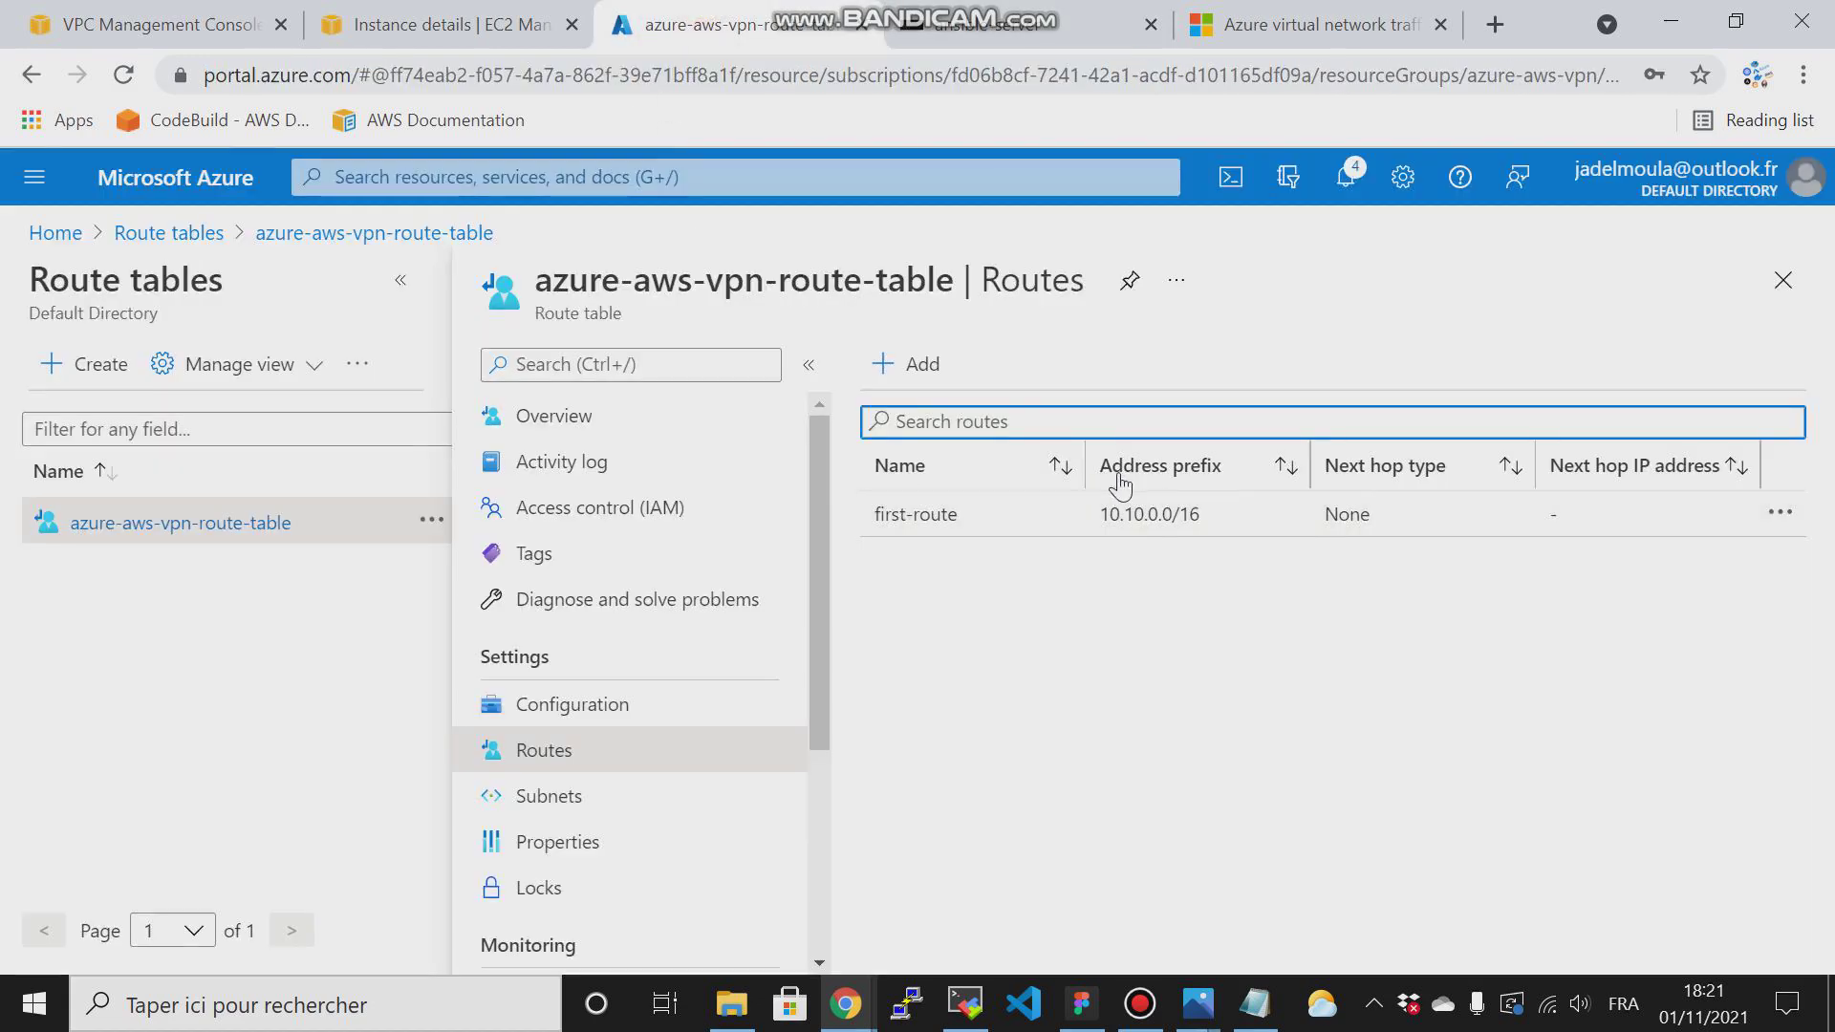
Step: Change the next hop type of first-route to Virtual network gateway and save the route
{"action": "left_click", "coordinate": [1137, 507]}
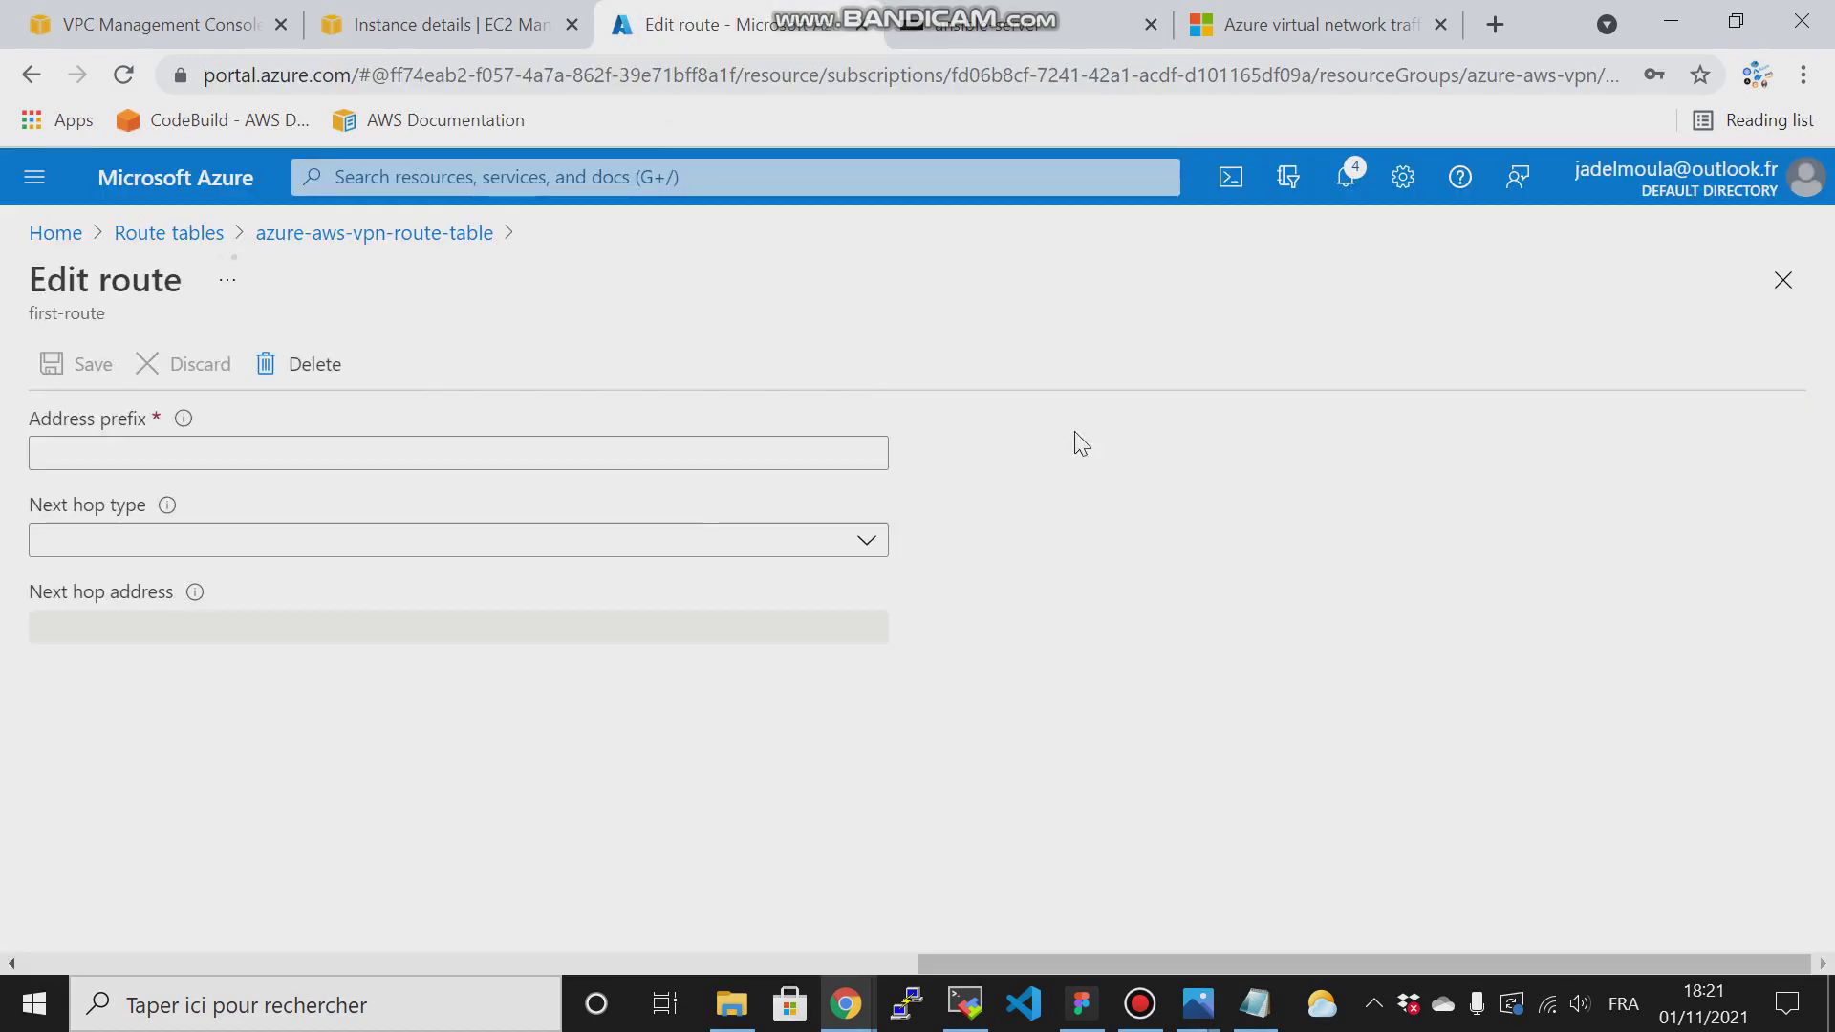
{"action": "left_click", "coordinate": [537, 547]}
{"action": "left_click", "coordinate": [110, 582]}
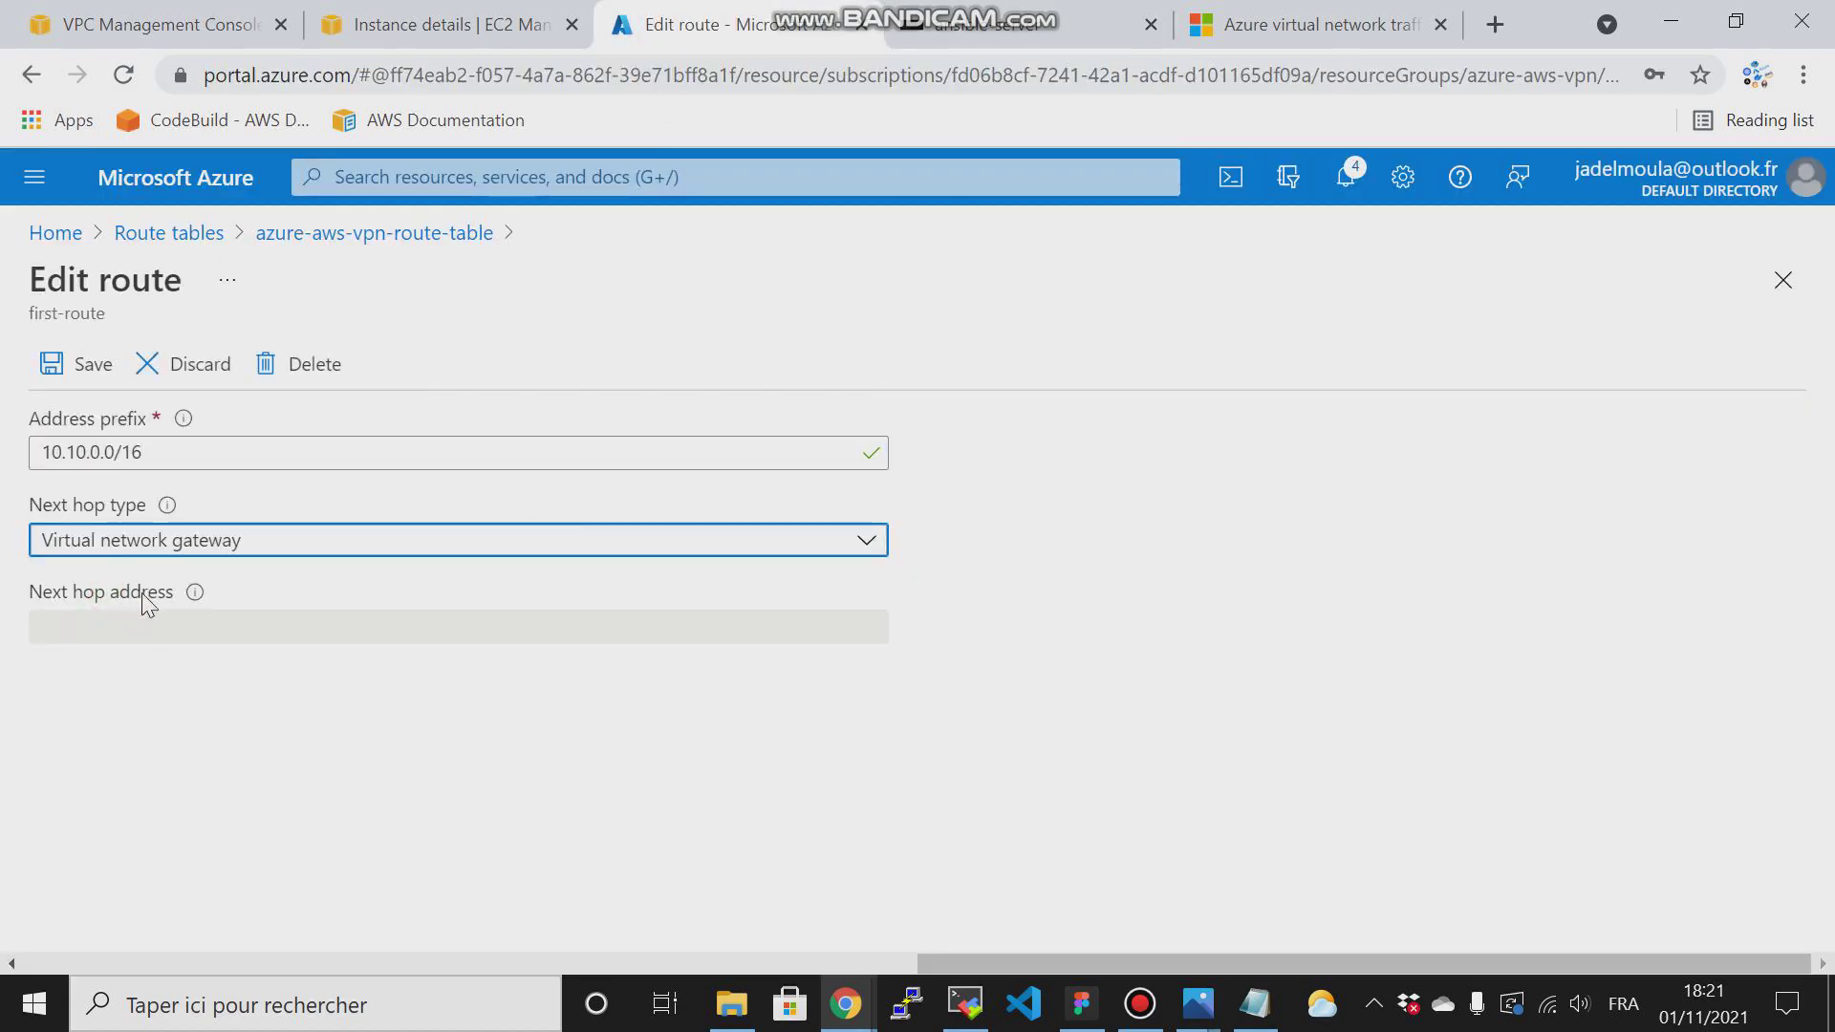
{"action": "left_click", "coordinate": [57, 366]}
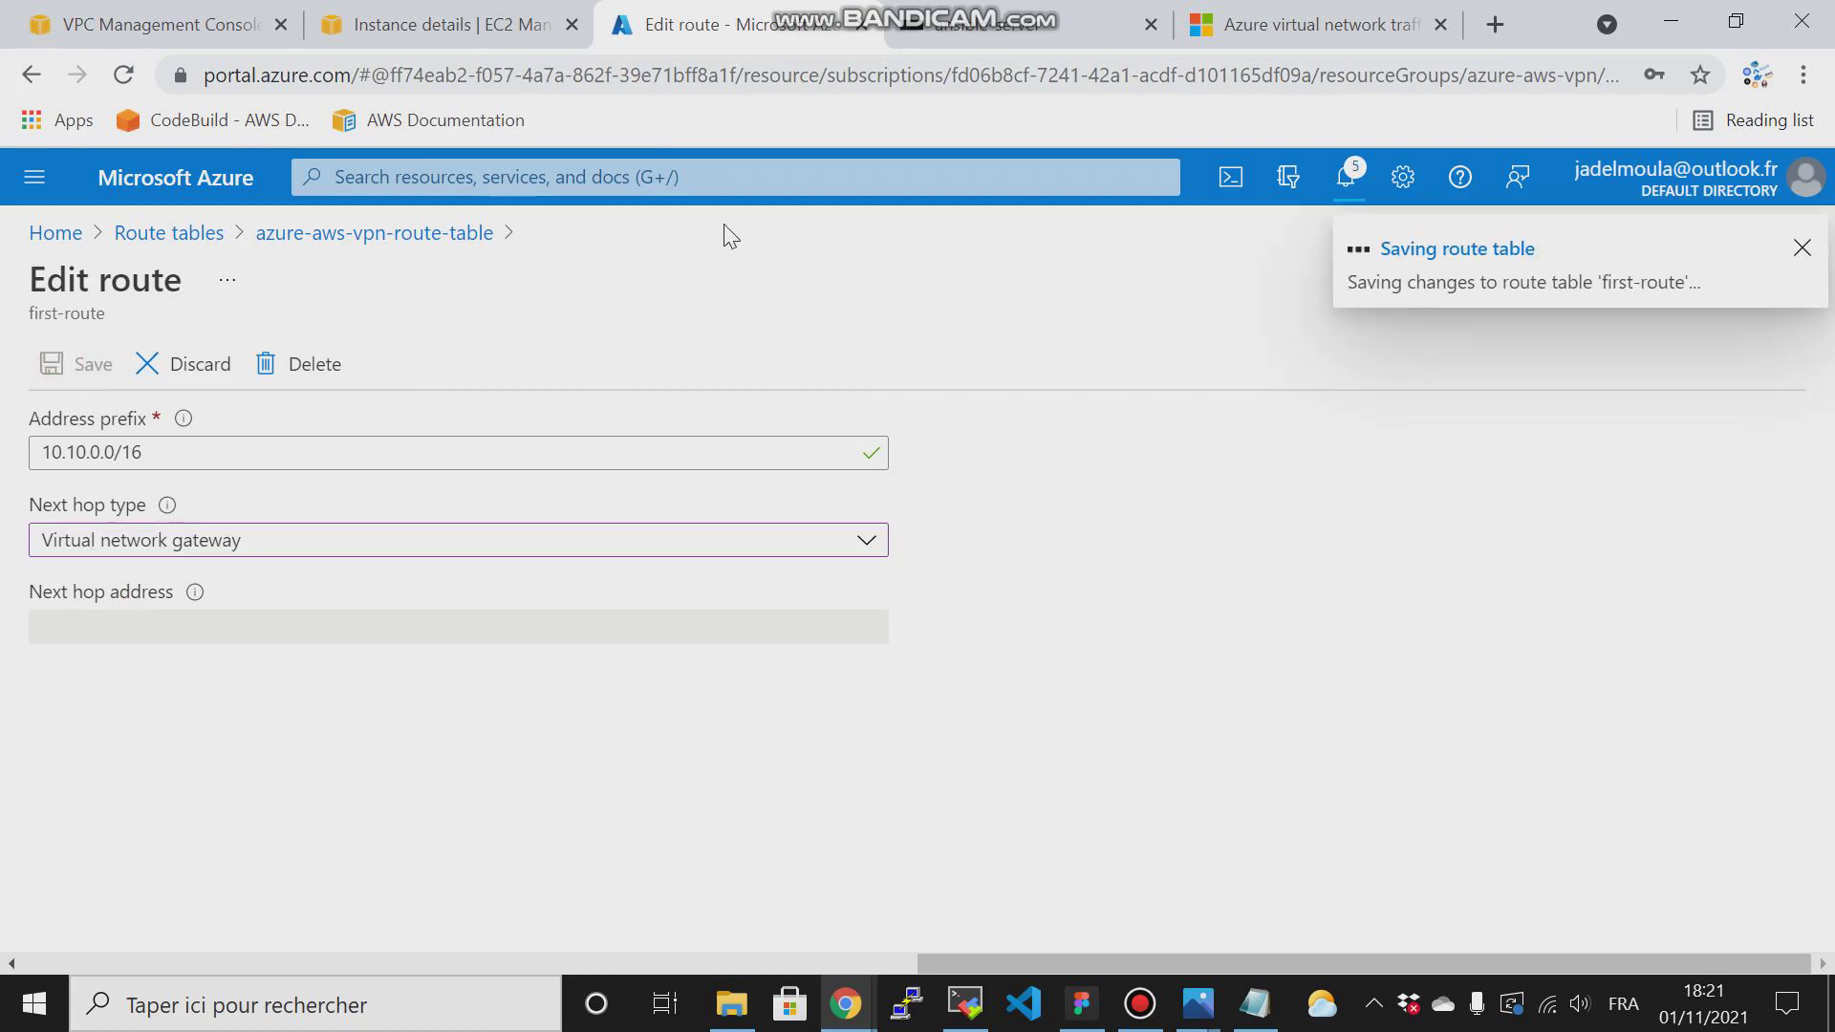
Step: Check the running ping in the ansible-server terminal against the saved route in the Azure portal
{"action": "left_click", "coordinate": [1029, 26]}
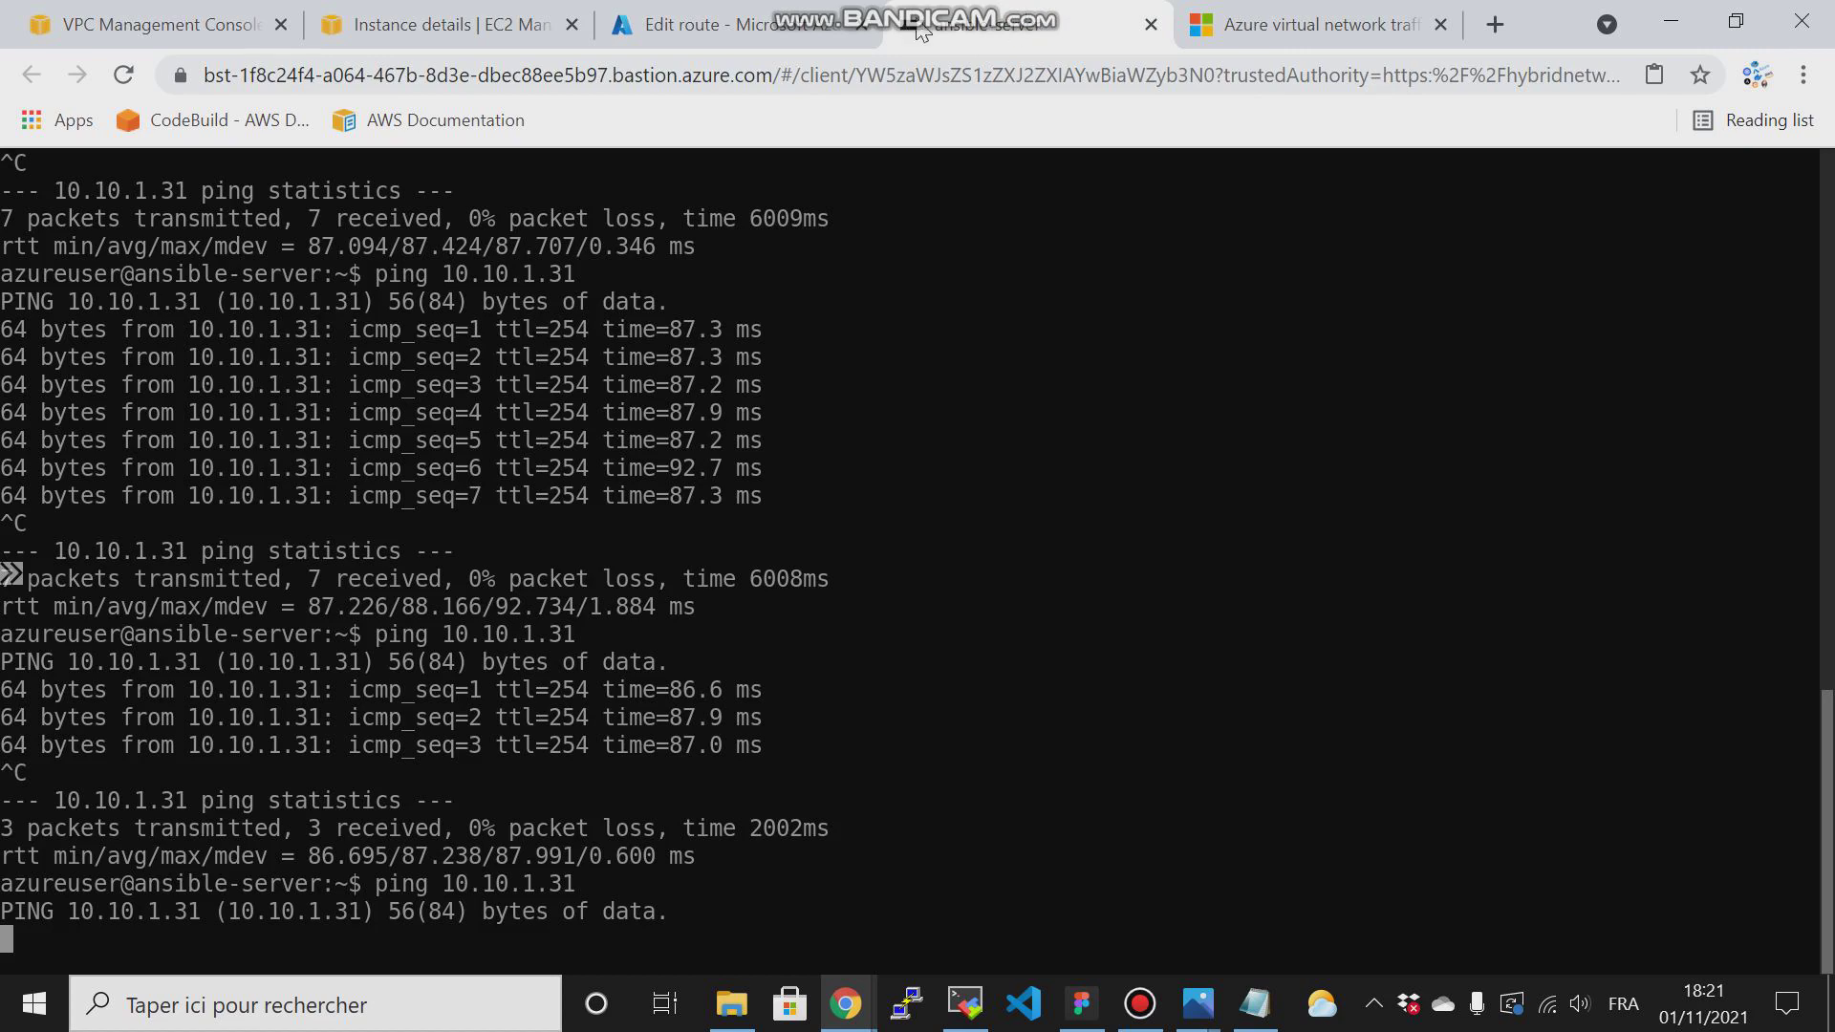
{"action": "left_click", "coordinate": [736, 26]}
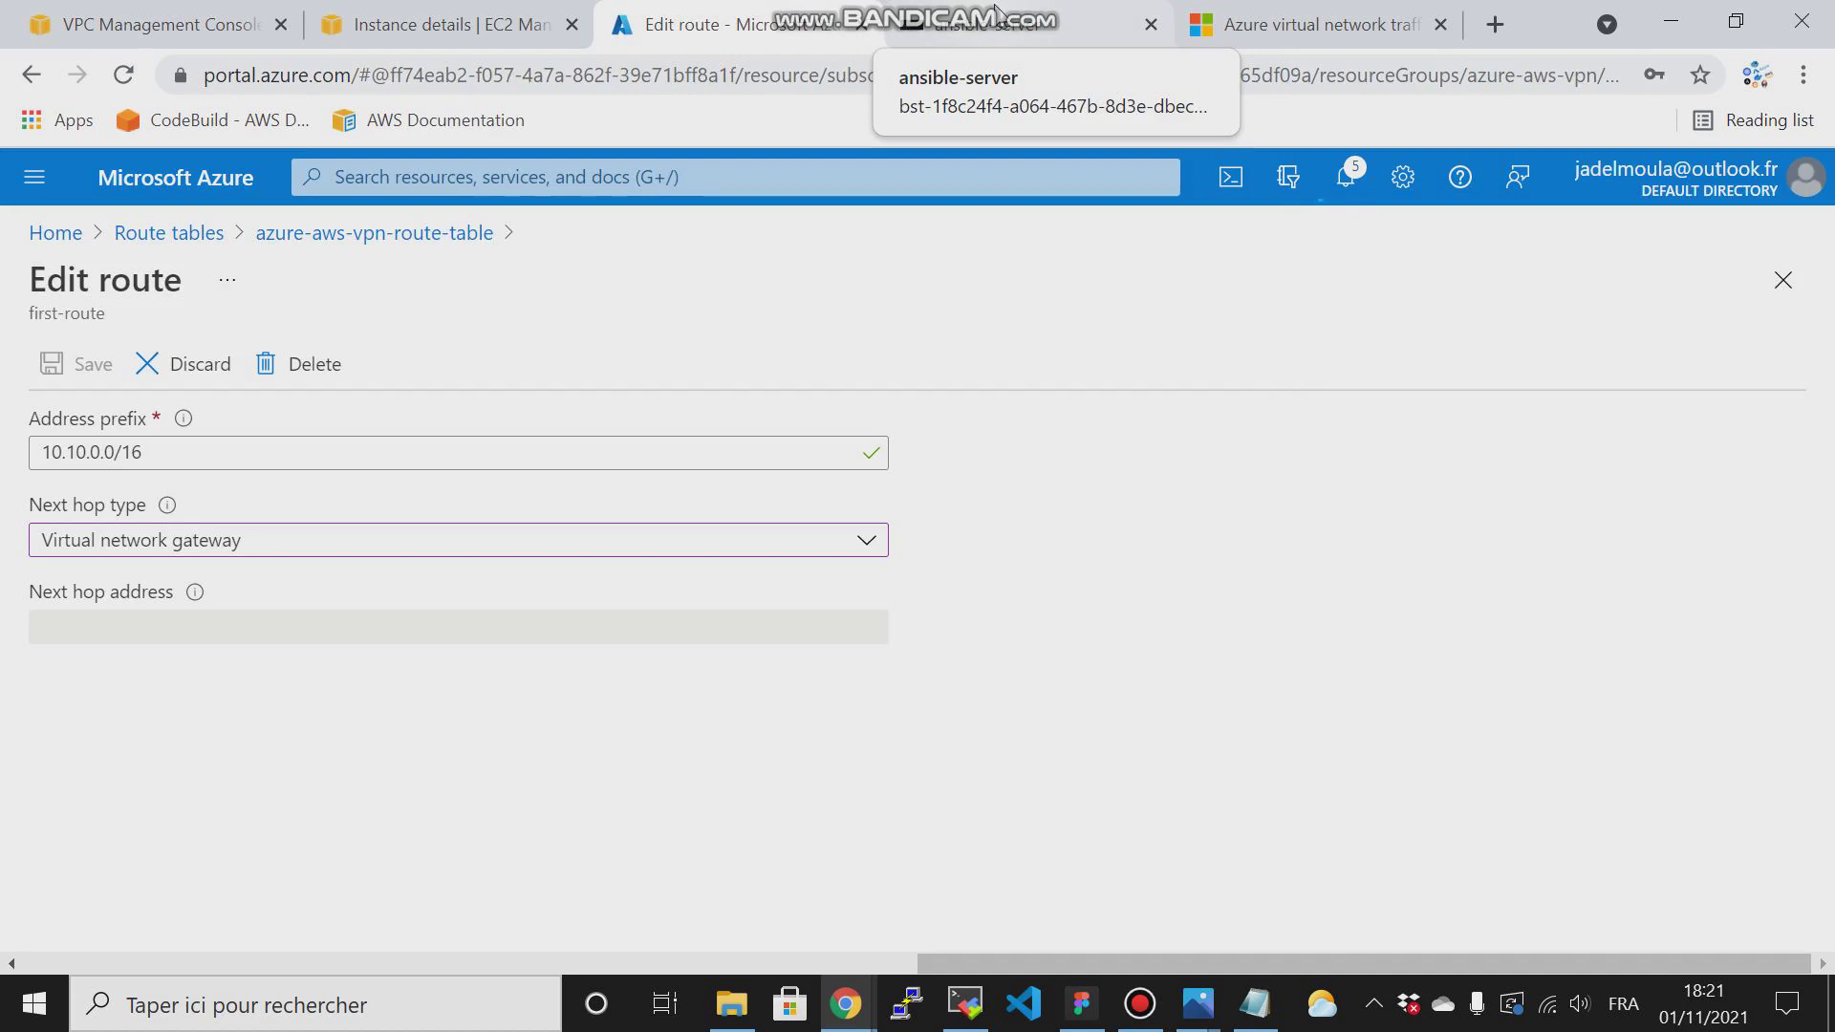
{"action": "left_click", "coordinate": [995, 11]}
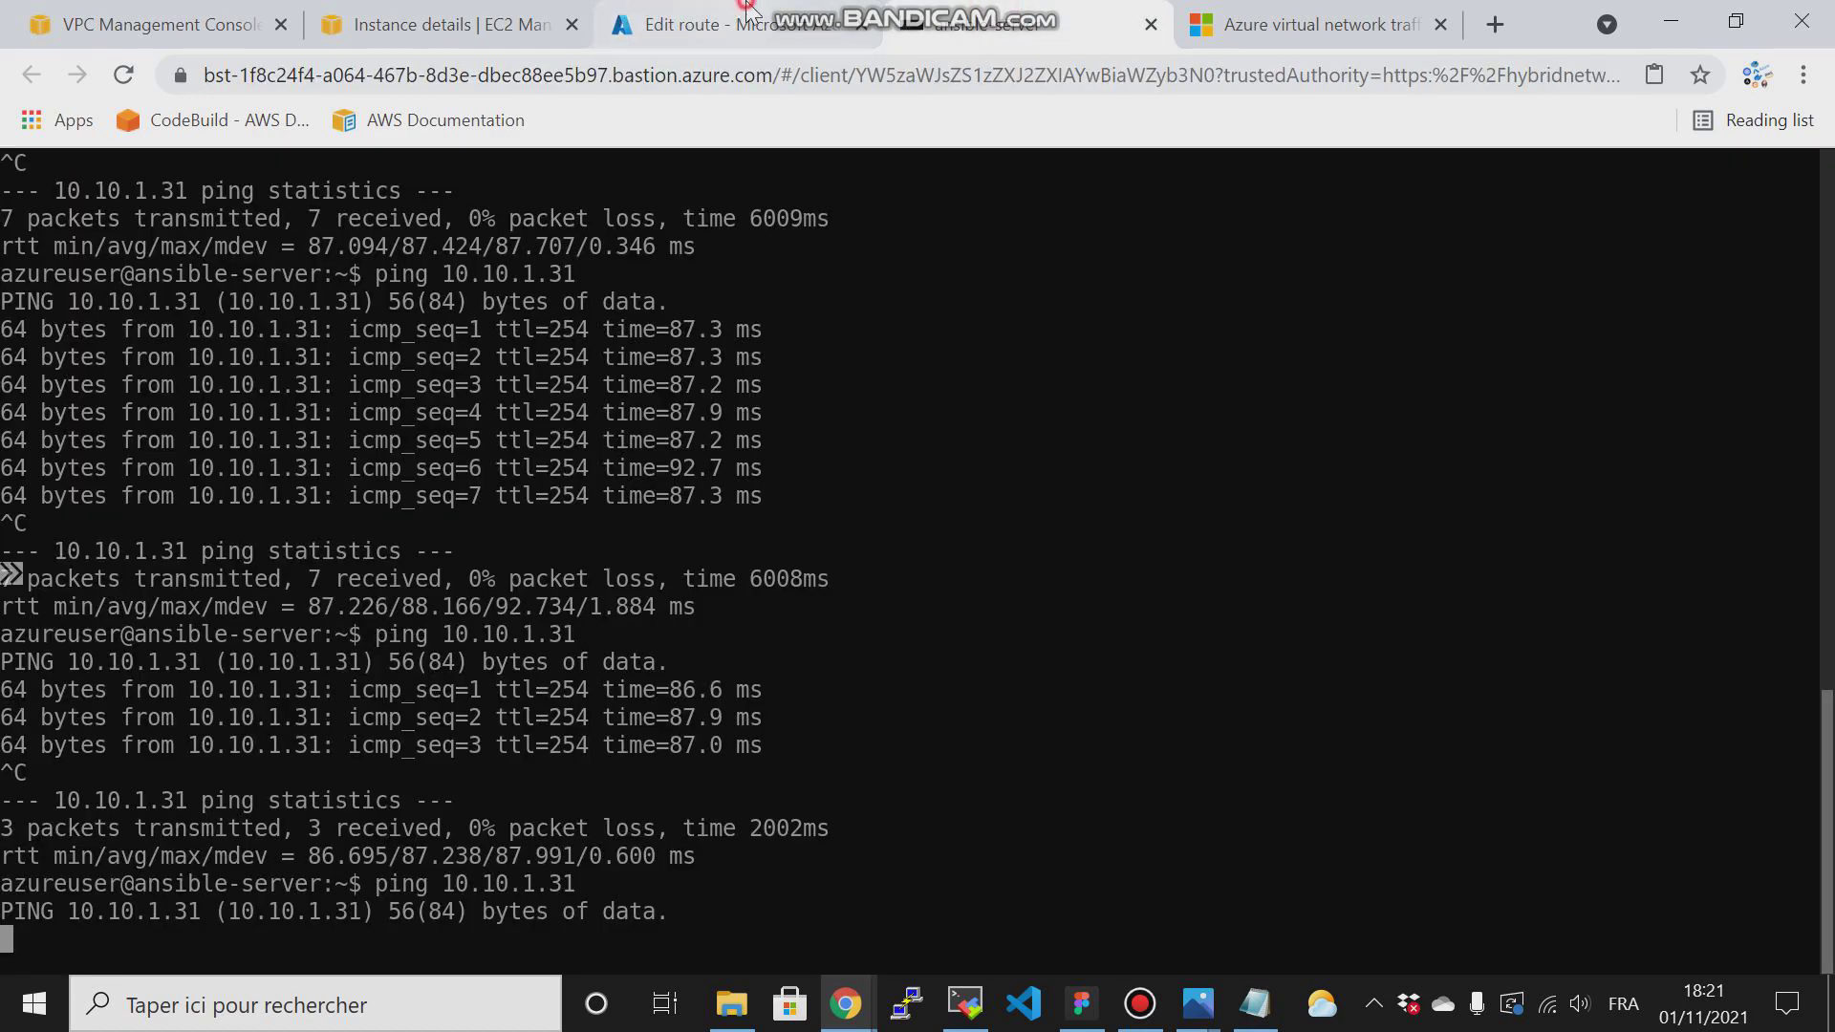
Step: Reopen azure-aws-vpn-route-table from the route tables list and check the next hop type of first-route in its routes
{"action": "left_click", "coordinate": [630, 21]}
{"action": "left_click", "coordinate": [360, 233]}
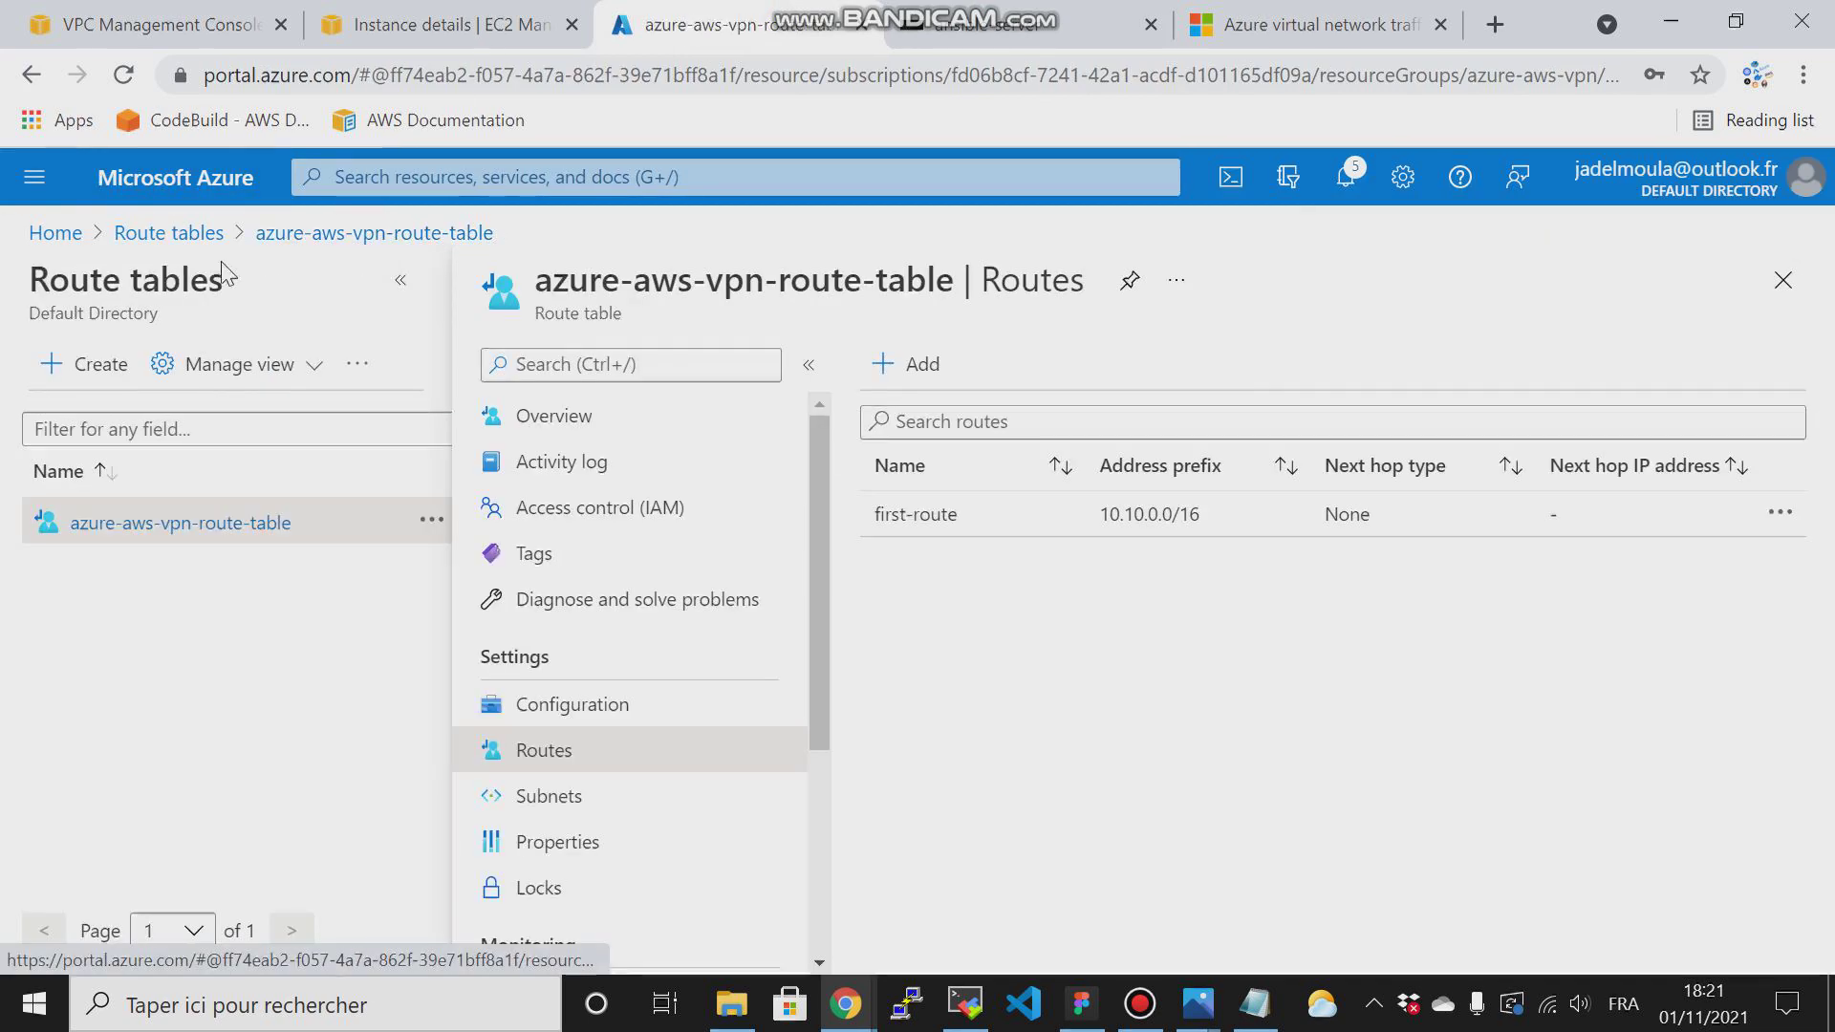
{"action": "left_click", "coordinate": [139, 233]}
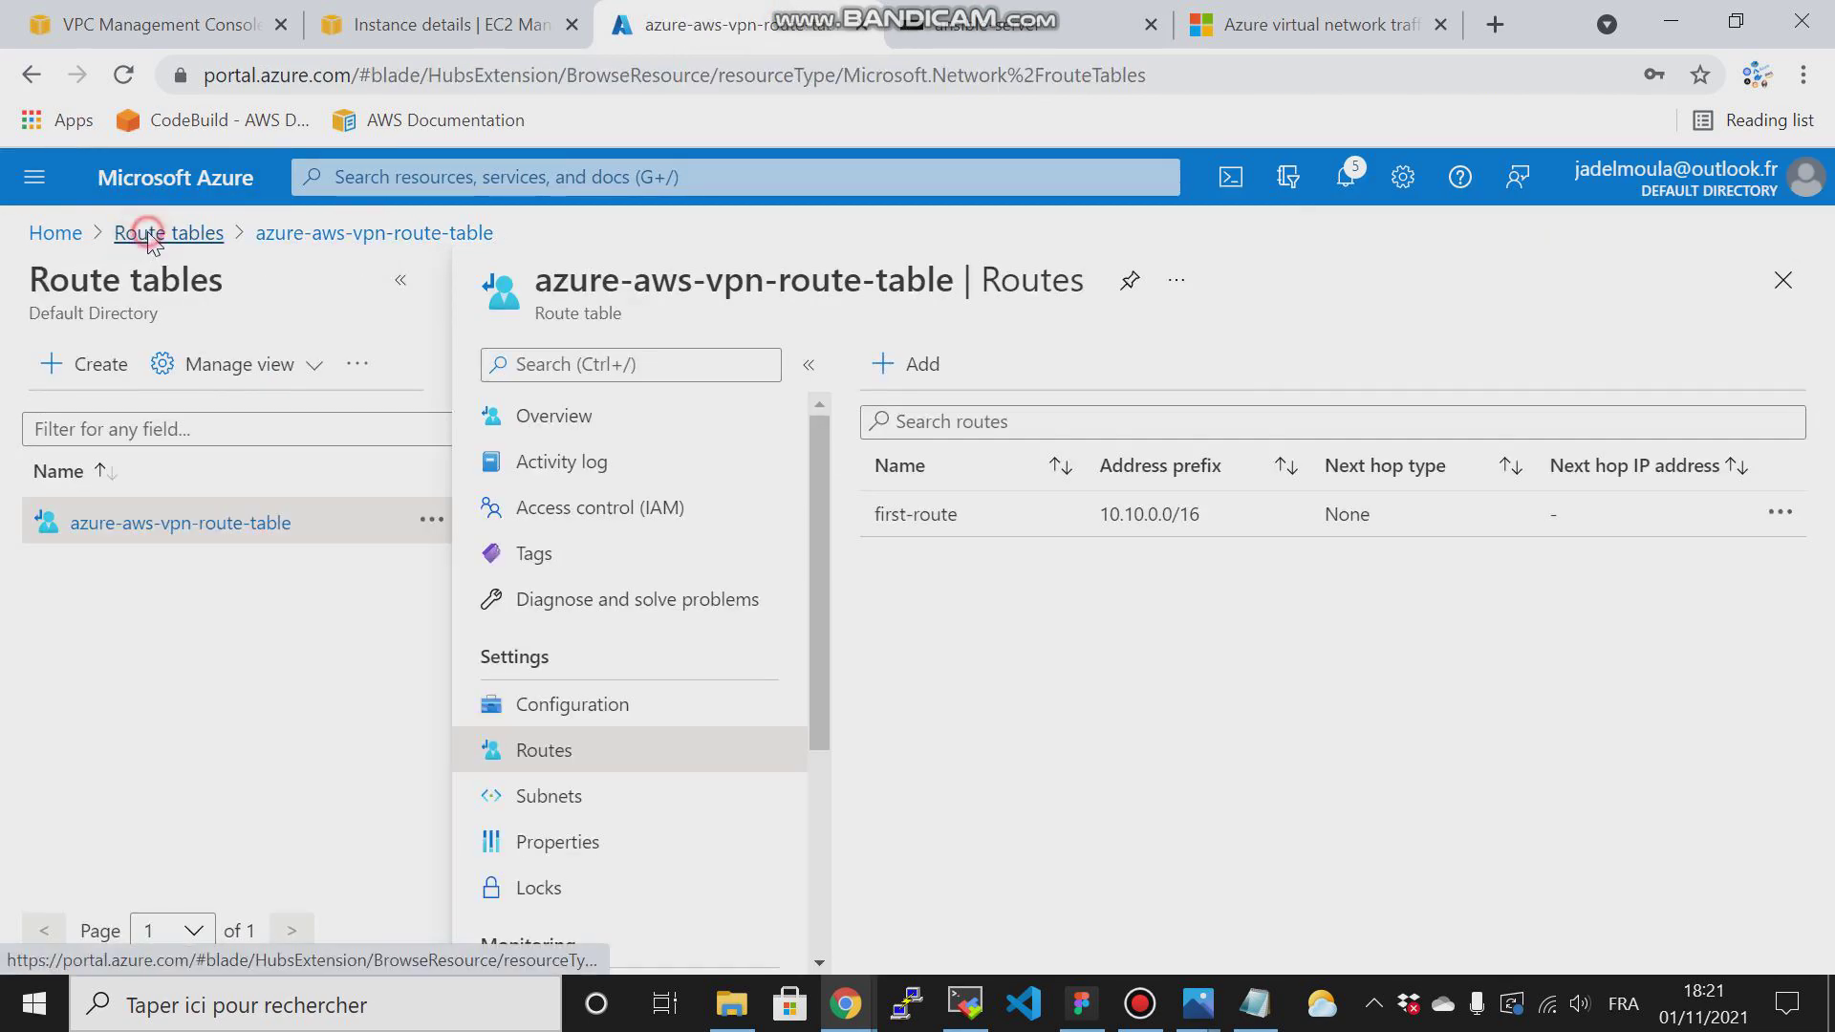
{"action": "left_click", "coordinate": [191, 598]}
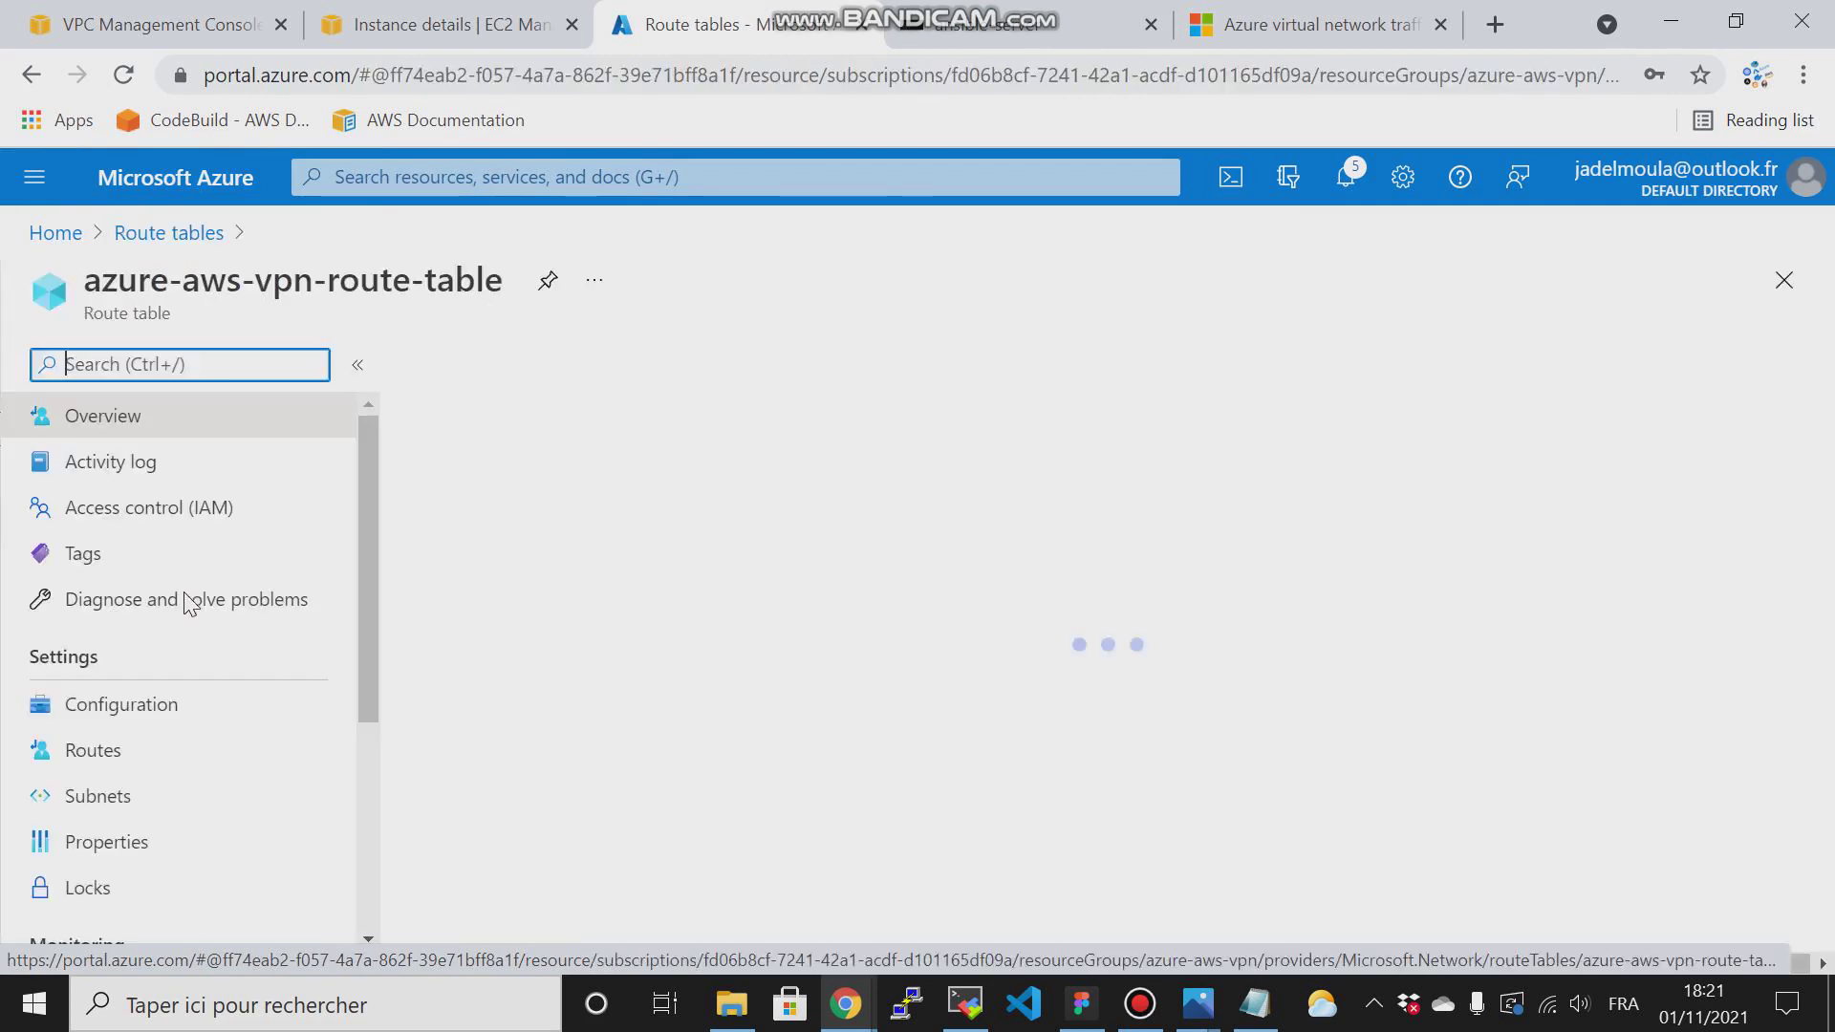
{"action": "left_click", "coordinate": [95, 750]}
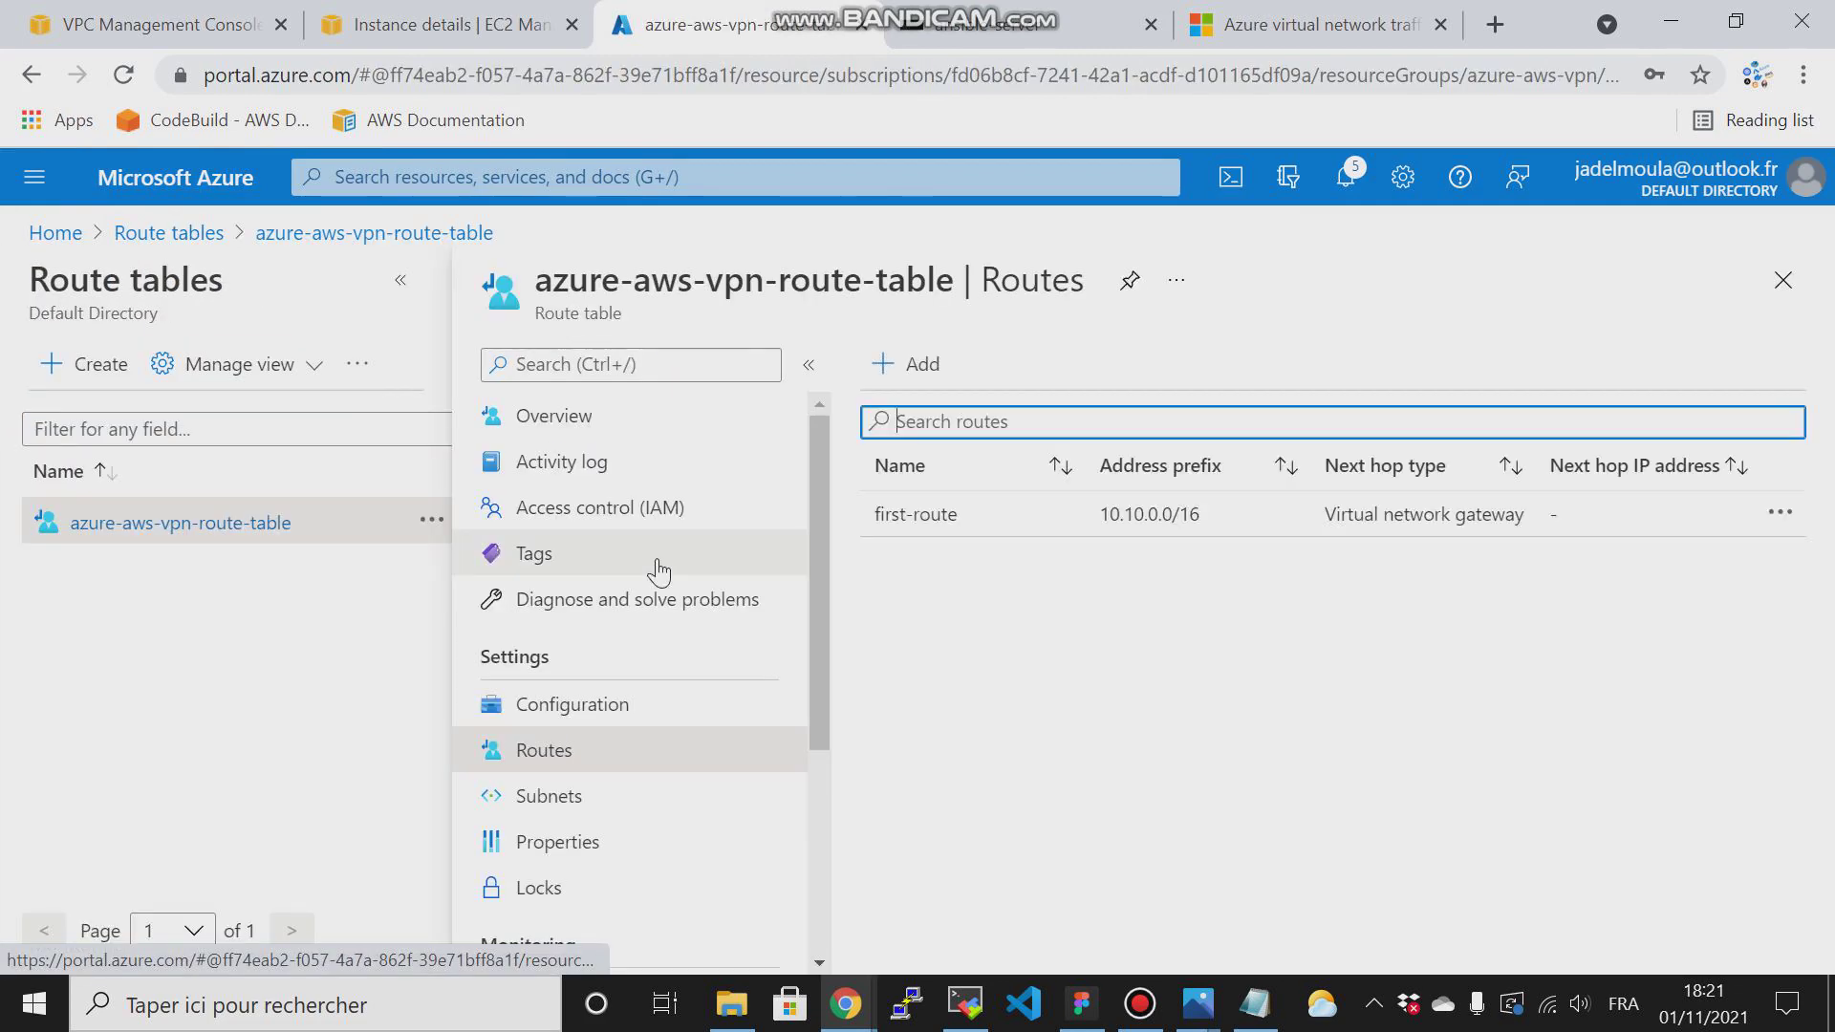
Step: Stop the running ping in the ansible-server terminal, ping 10.10.1.31 again and stop it after several replies
{"action": "left_click", "coordinate": [1000, 21]}
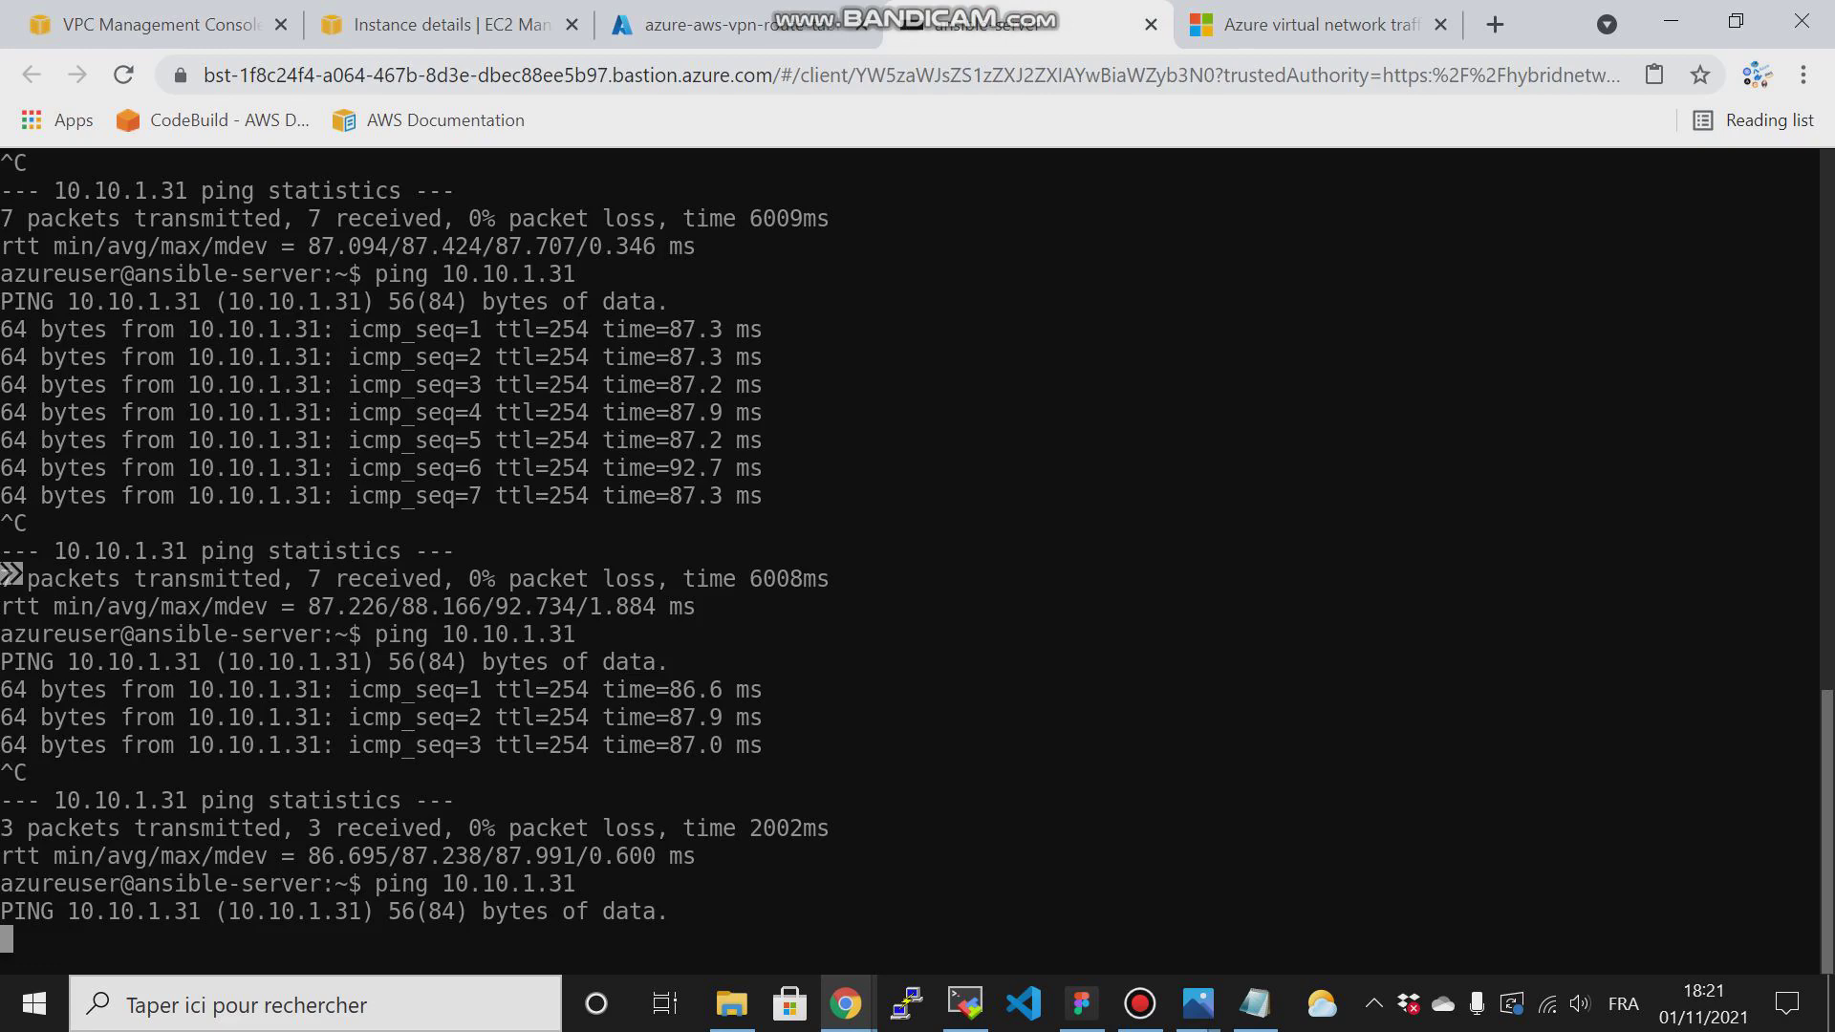
{"action": "key", "text": "ctrl+c"}
{"action": "key", "text": "Up"}
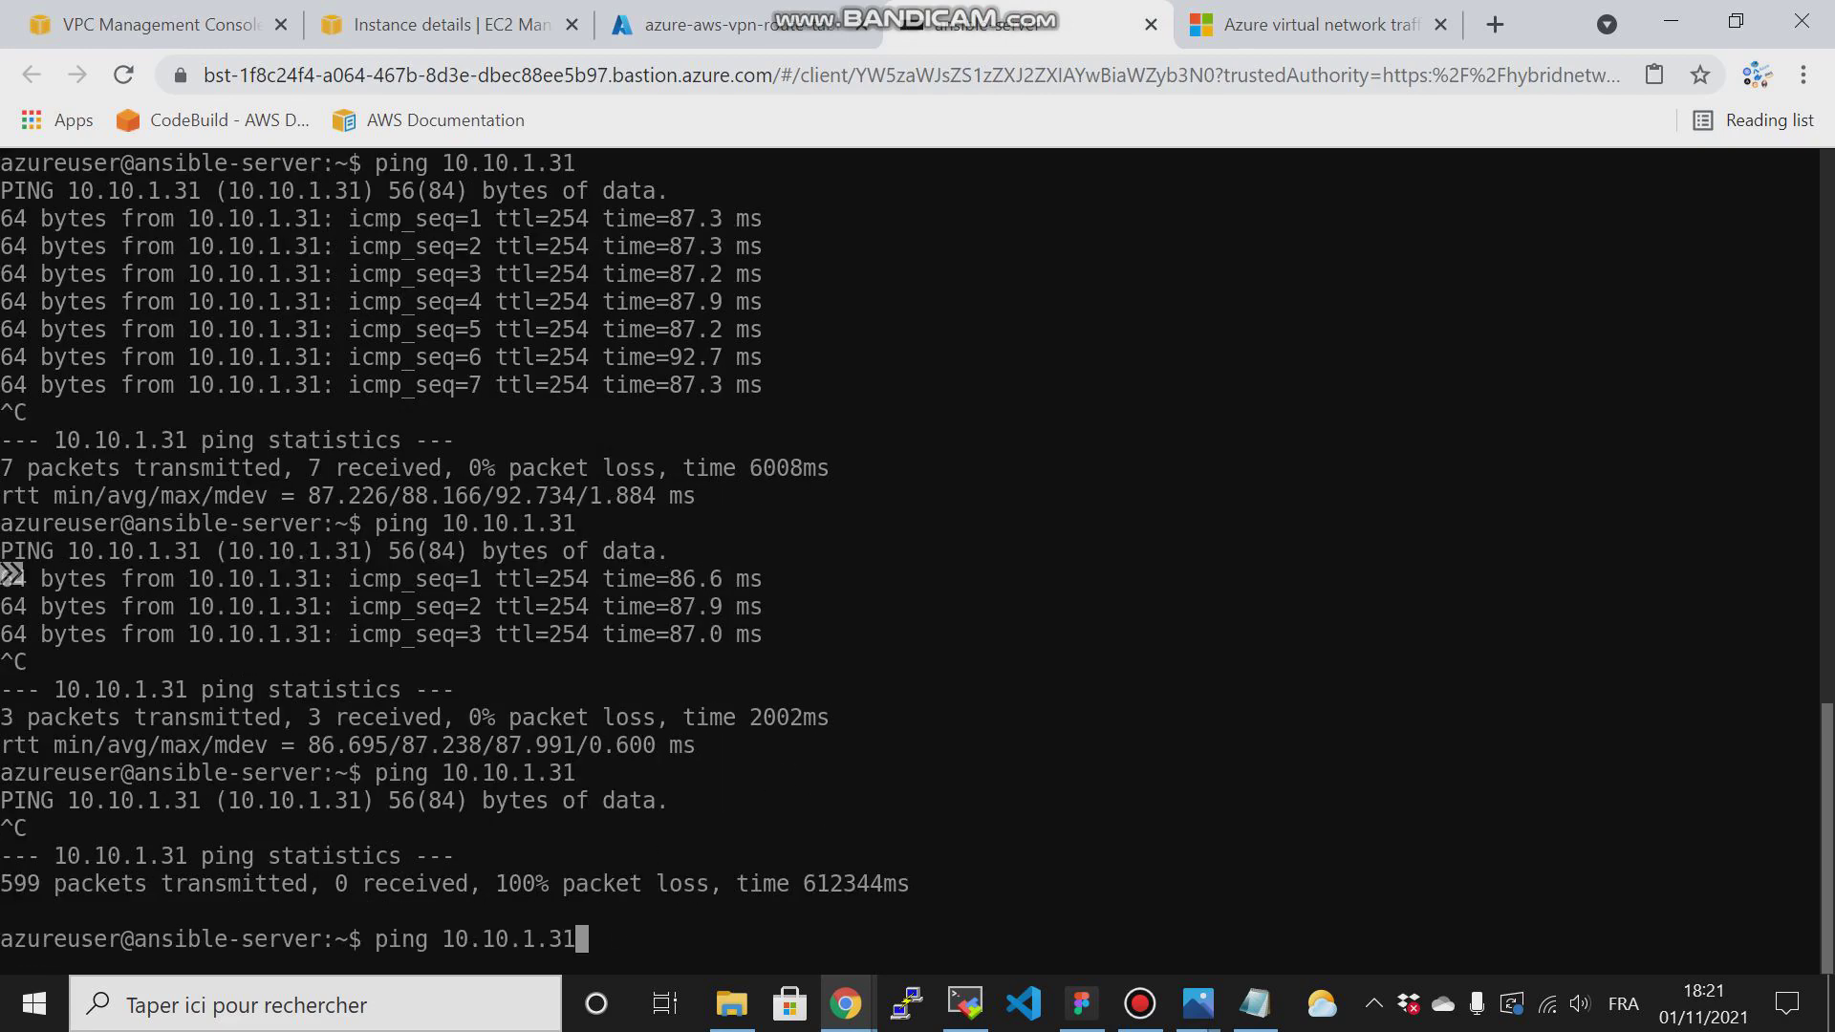
{"action": "key", "text": "Return"}
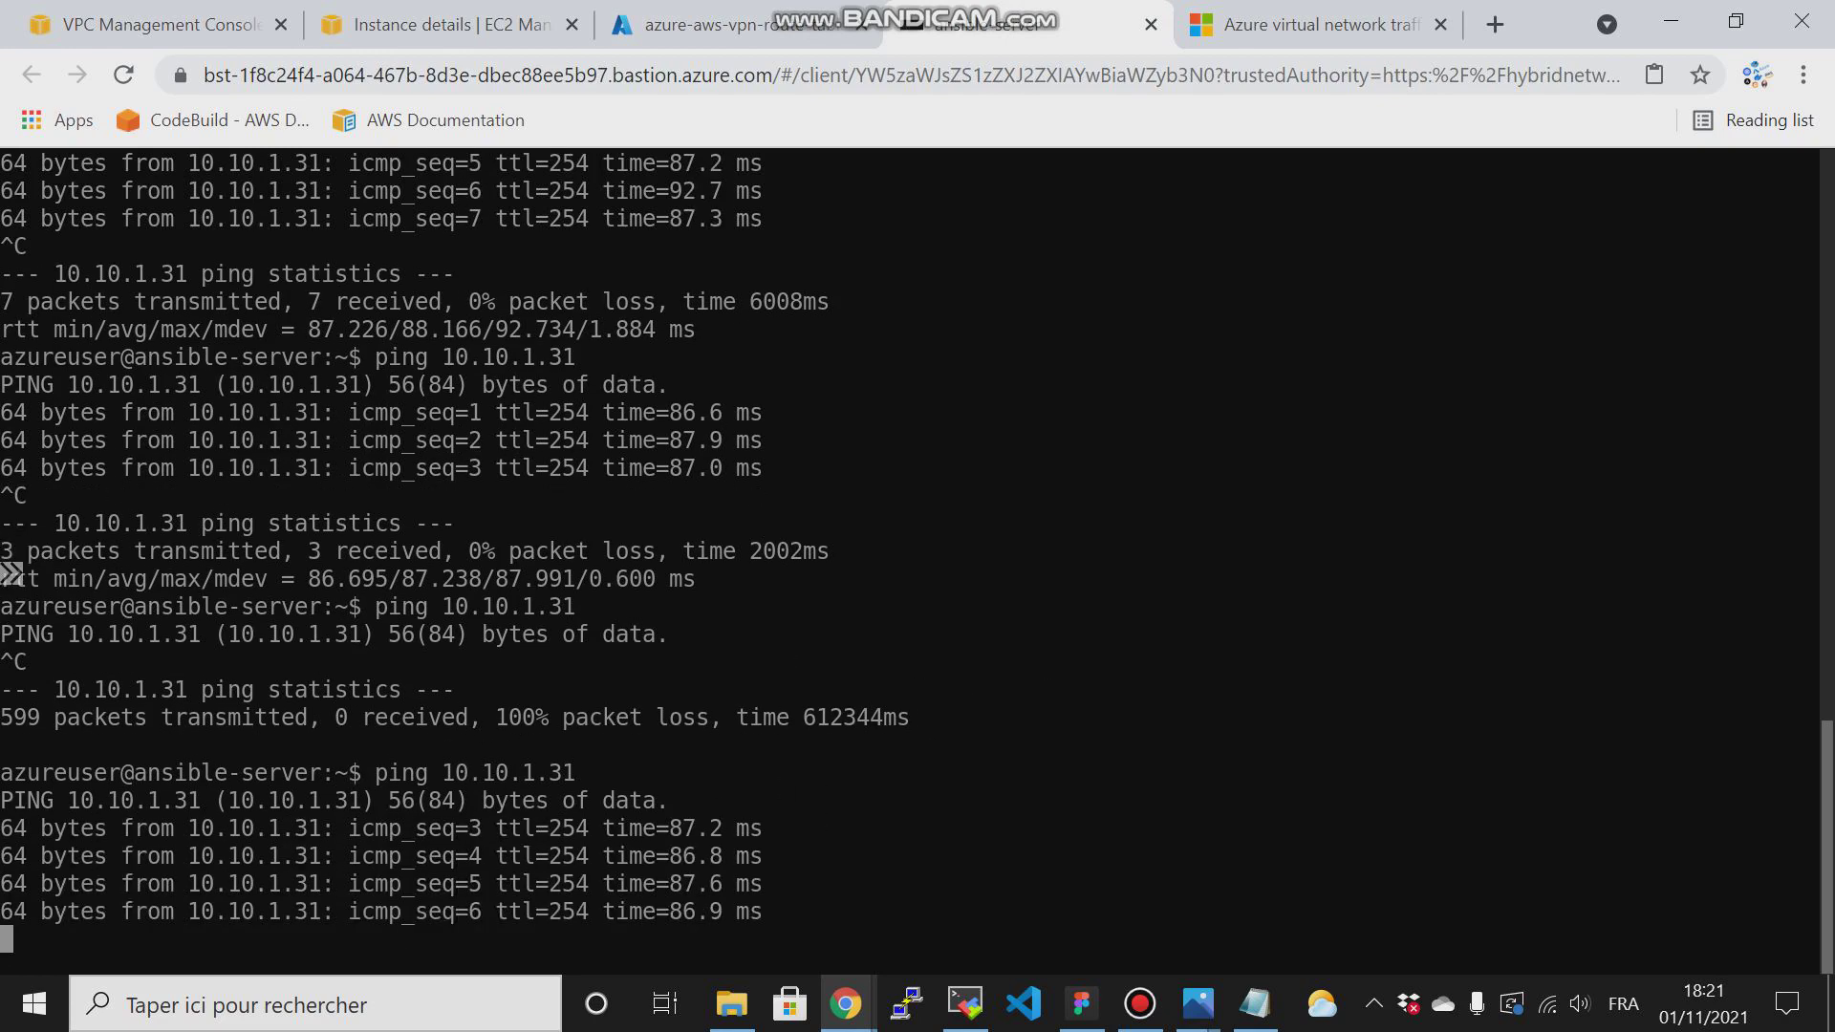
{"action": "key", "text": "ctrl+c"}
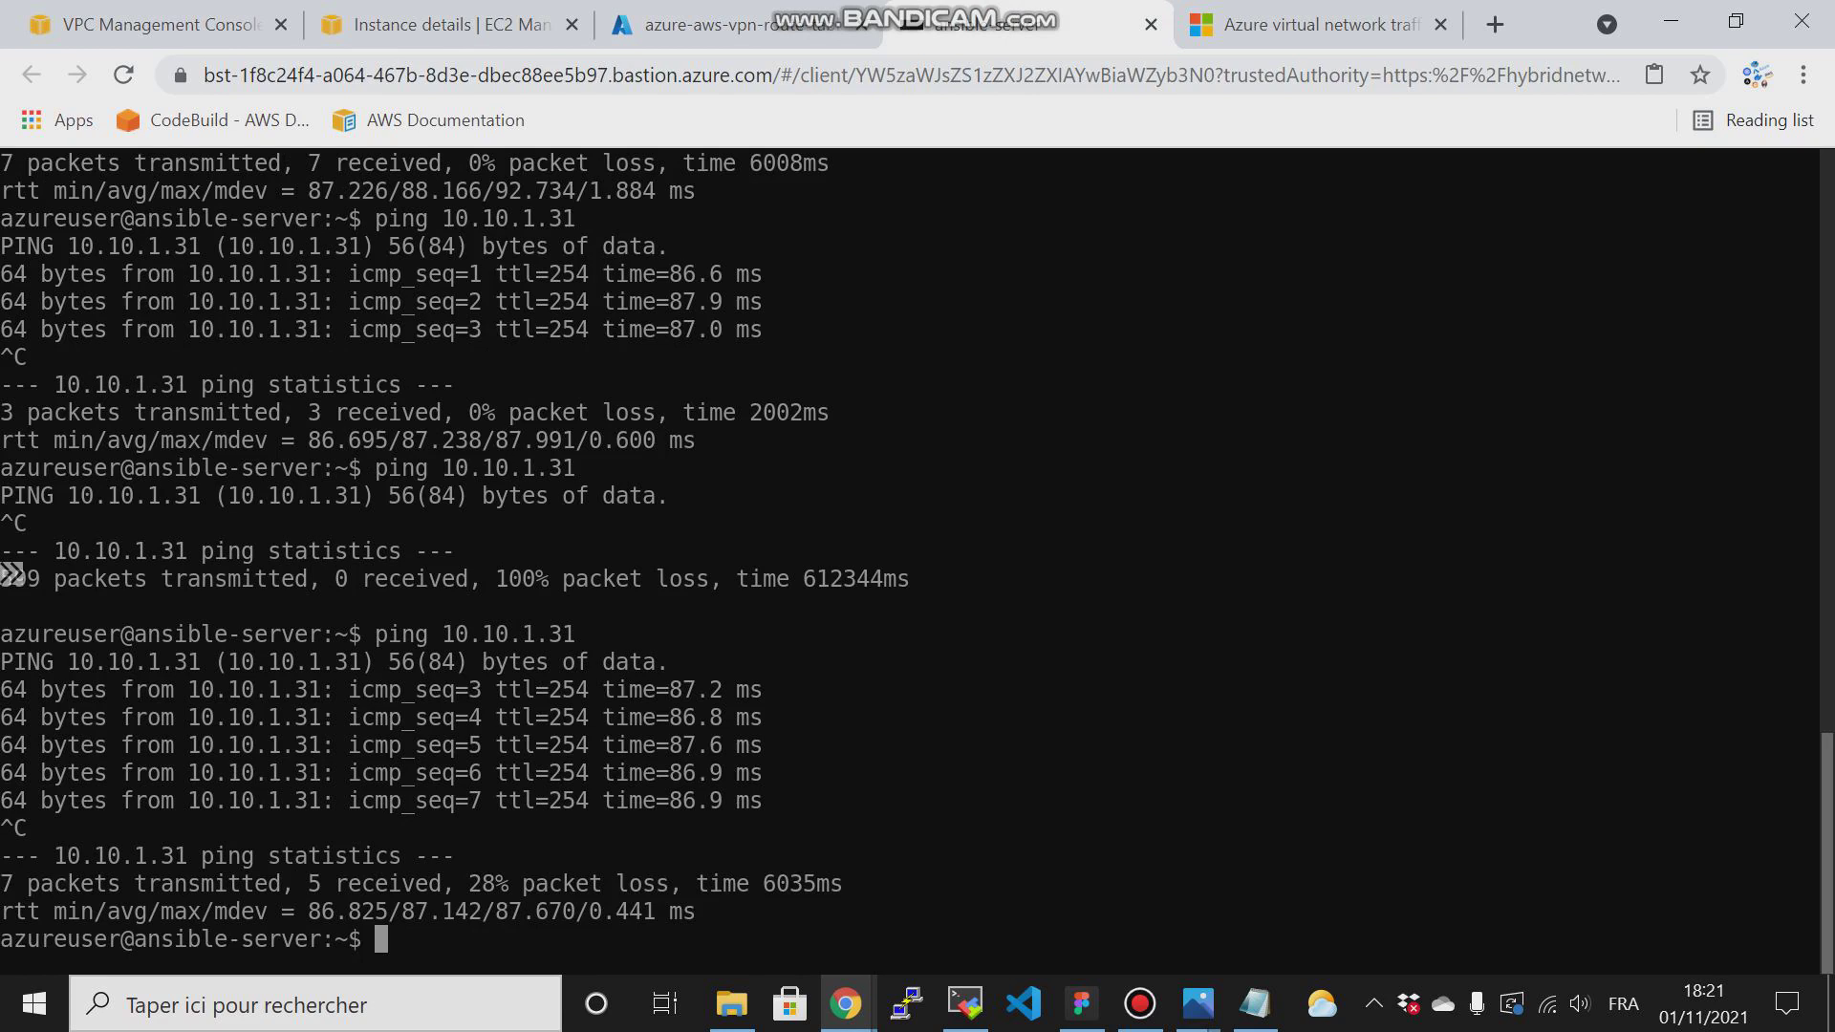